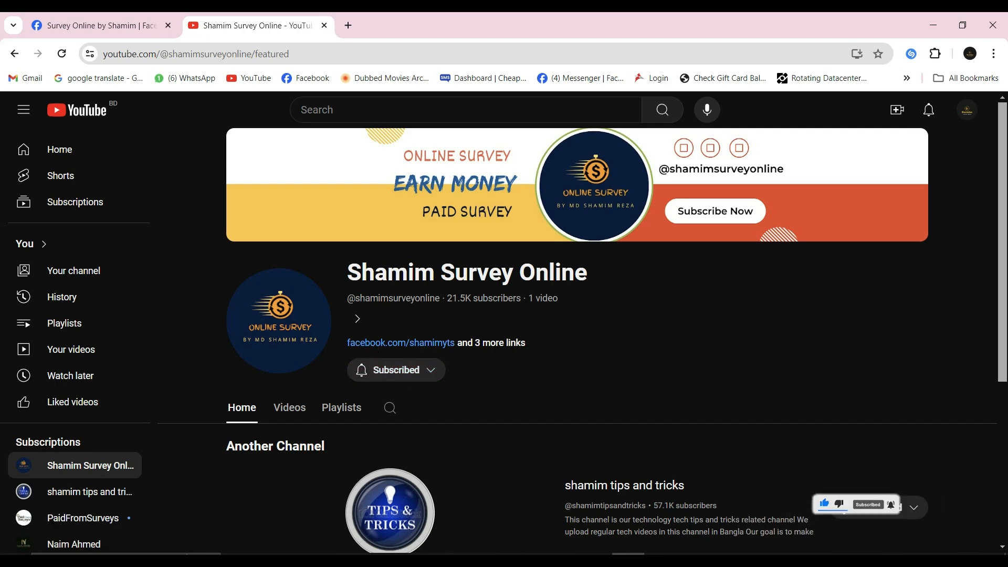
Look through the survey Facebook group's page and its newest posts.
{"action": "left_click", "coordinate": [102, 25]}
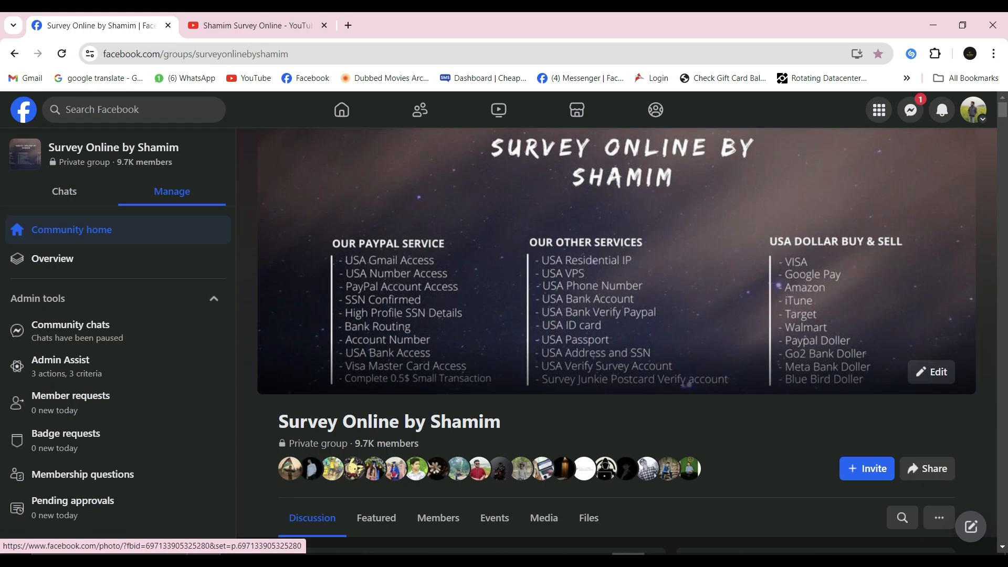
{"action": "scroll", "coordinate": [472, 341], "scroll_direction": "down", "scroll_amount": 15}
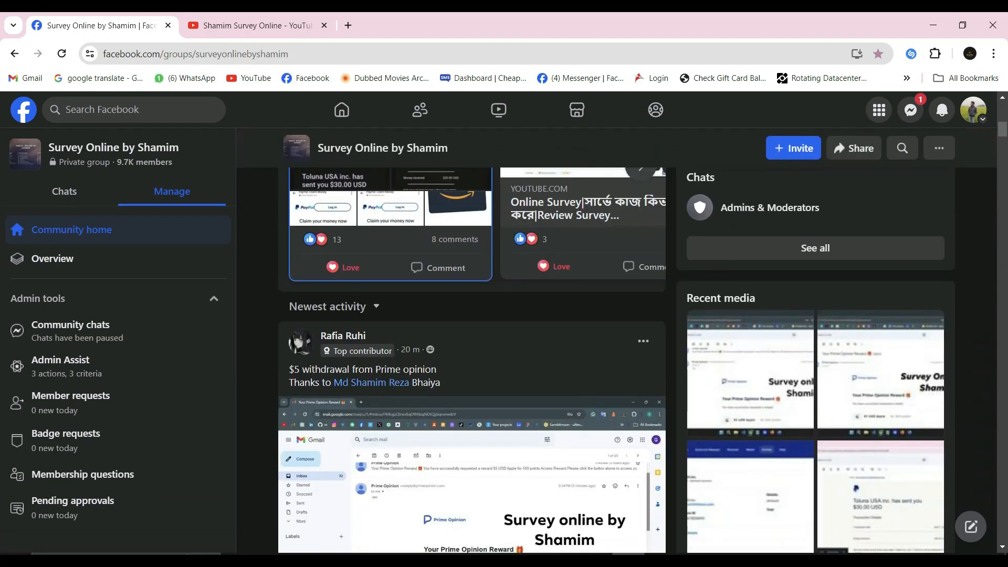
{"action": "scroll", "coordinate": [472, 357], "scroll_direction": "down", "scroll_amount": 10}
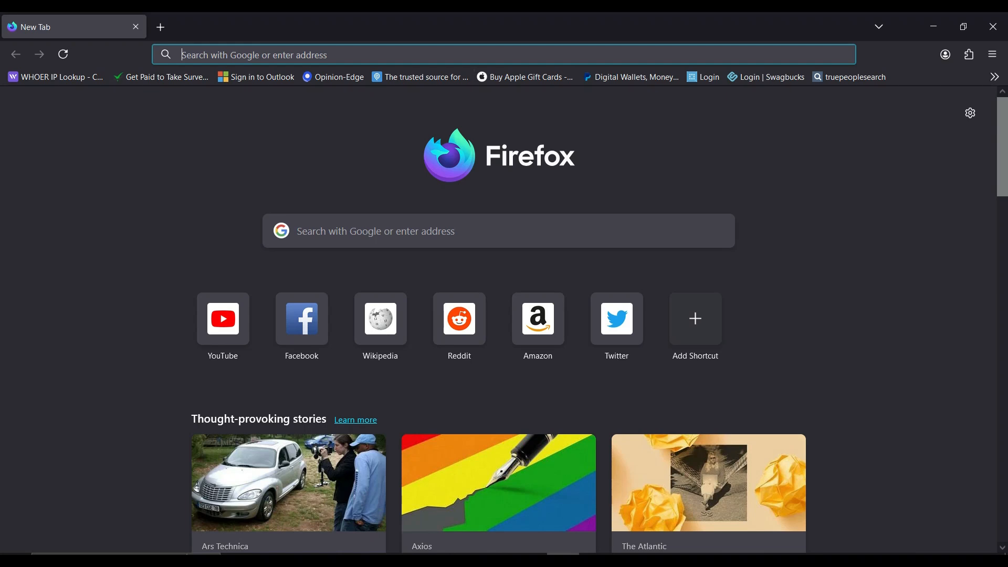
In Firefox, check the current IP address on whoer.com and search Google for foxyproxy in a new tab.
{"action": "left_click", "coordinate": [55, 77]}
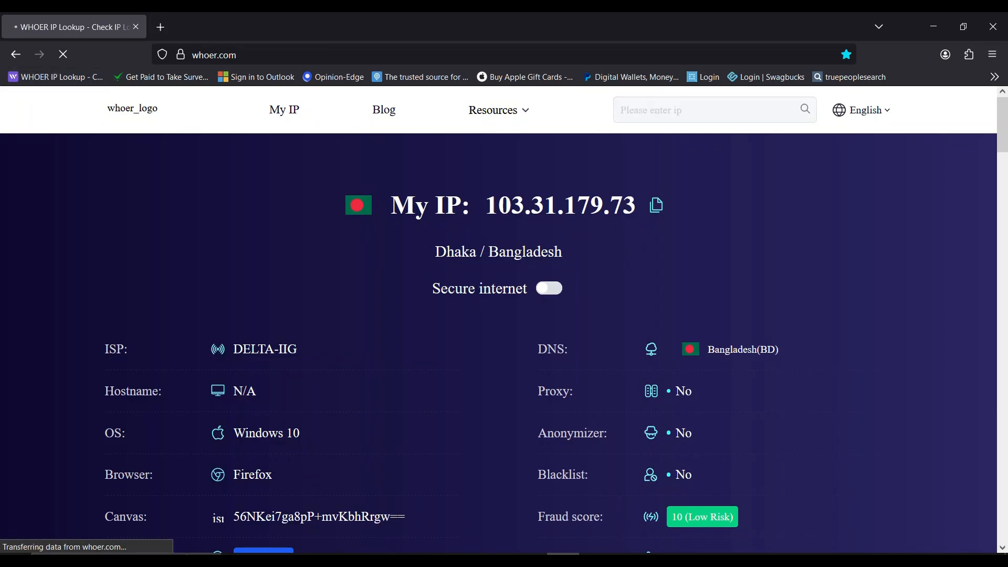
{"action": "key", "text": "ctrl+t"}
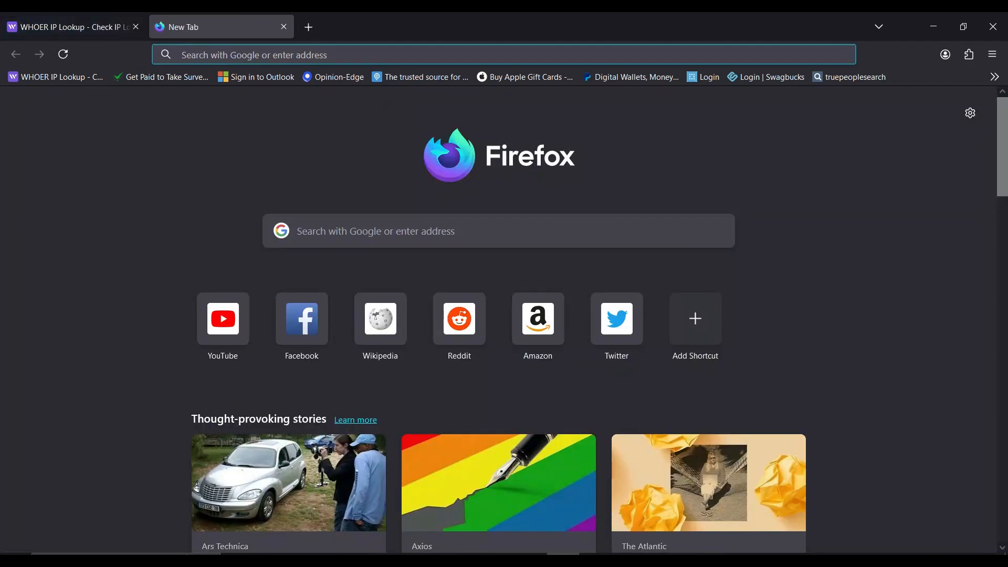
{"action": "type", "text": "foxyproxy"}
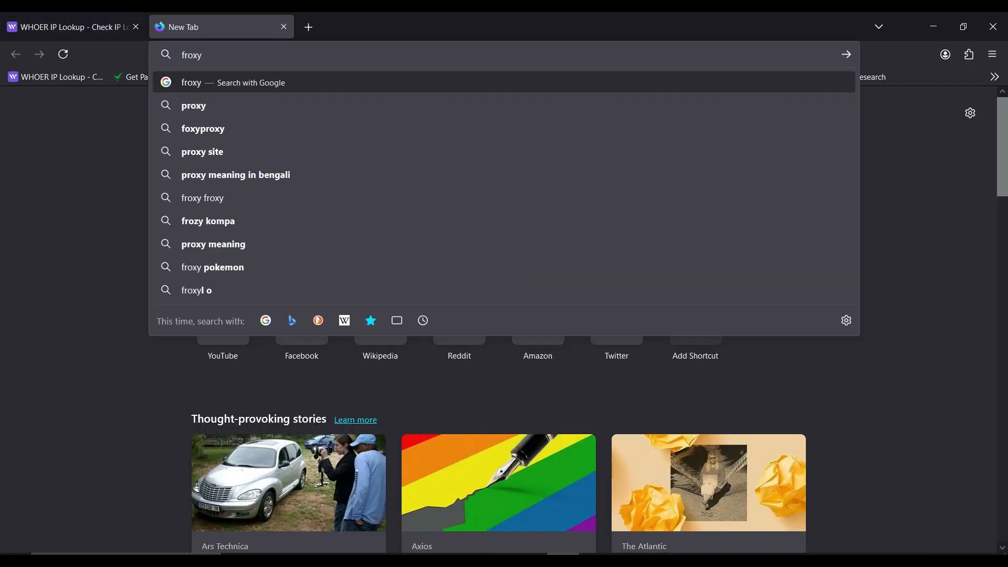
{"action": "key", "text": "Return"}
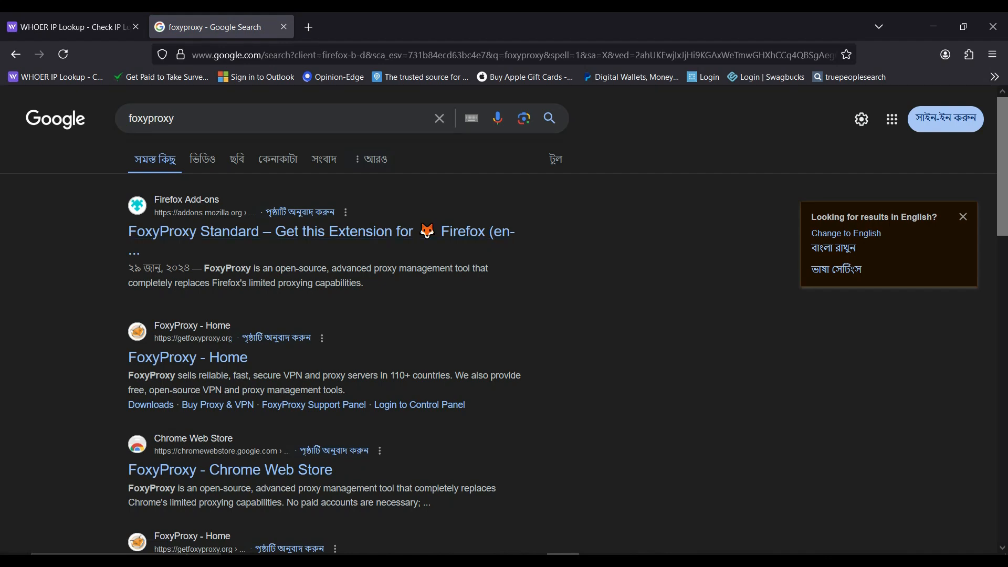
Install the FoxyProxy Standard extension from its Firefox Add-ons page.
{"action": "left_click", "coordinate": [294, 232]}
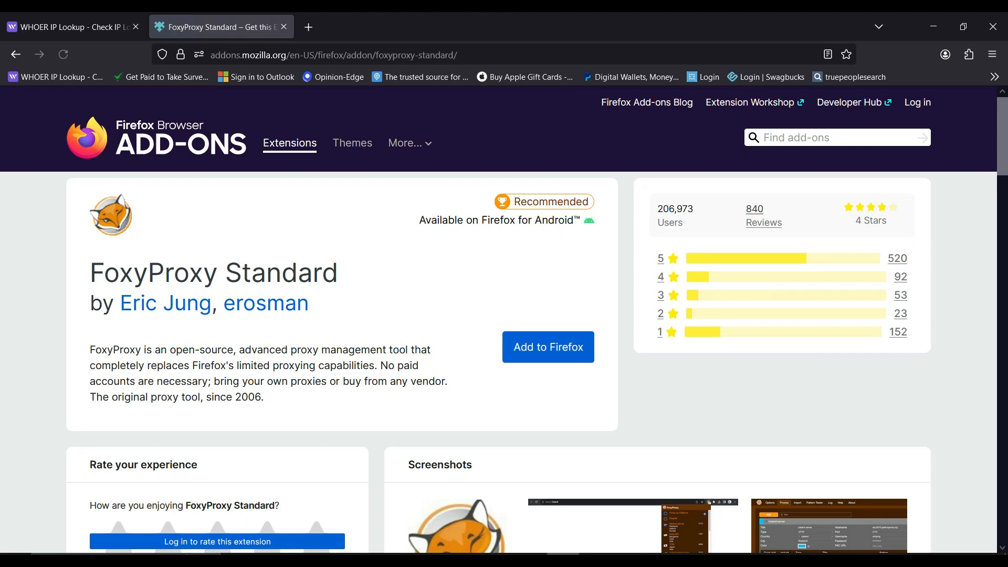
{"action": "left_click", "coordinate": [548, 347]}
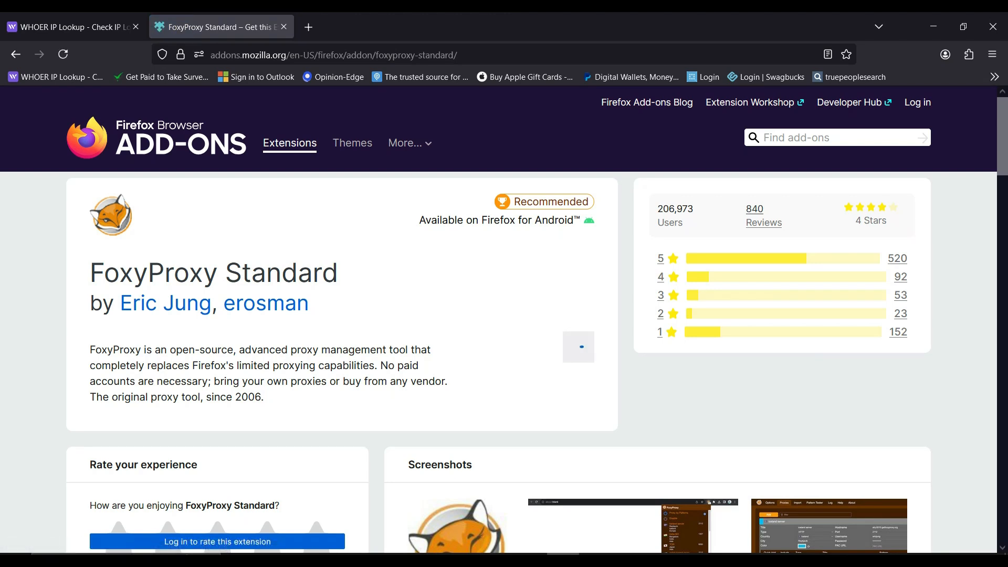
{"action": "left_click", "coordinate": [909, 189]}
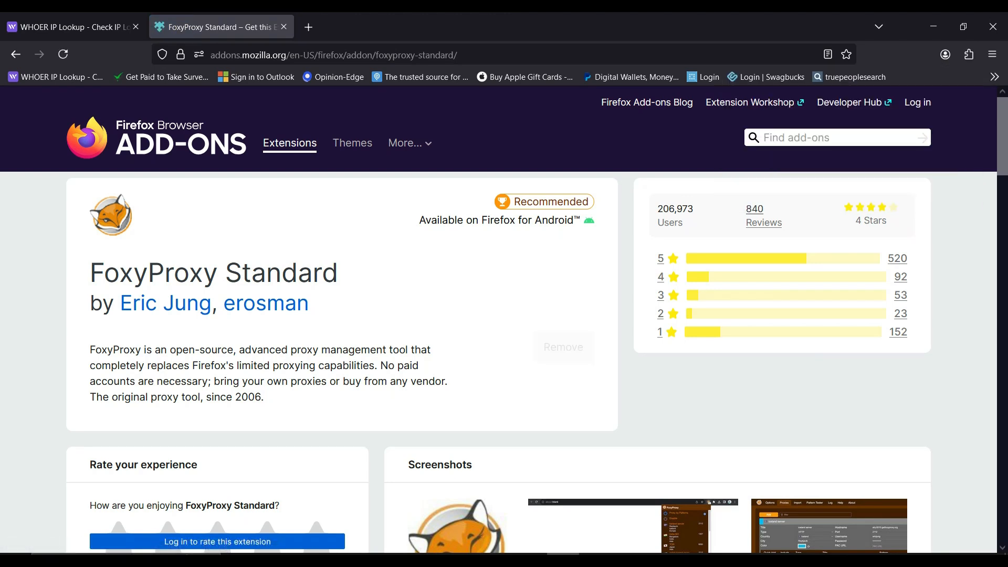
{"action": "left_click", "coordinate": [975, 150]}
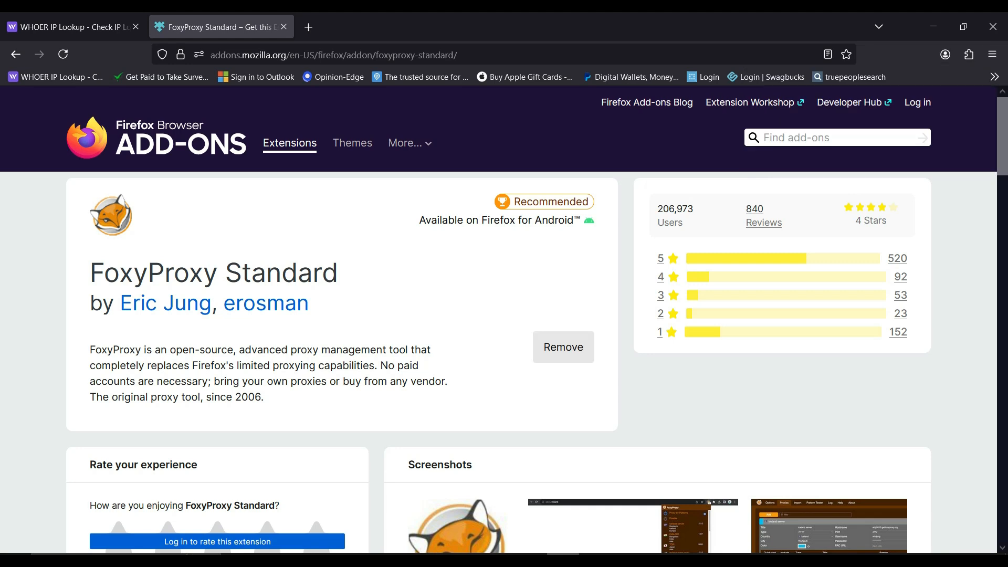
Open the FoxyProxy extension's options and add a new entry to its list of proxies.
{"action": "left_click", "coordinate": [968, 54]}
{"action": "left_click", "coordinate": [968, 55]}
{"action": "left_click", "coordinate": [968, 55]}
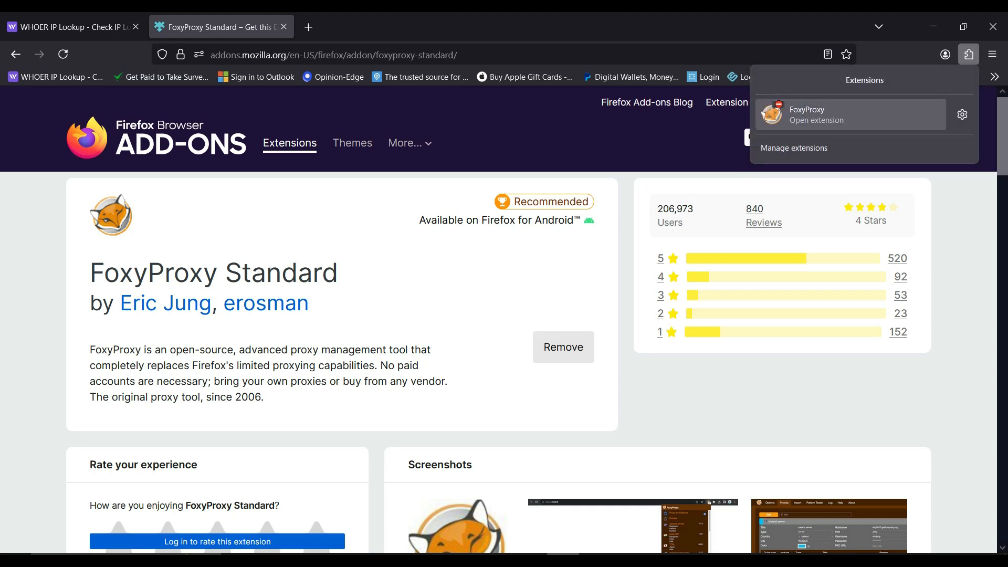
{"action": "left_click", "coordinate": [803, 124]}
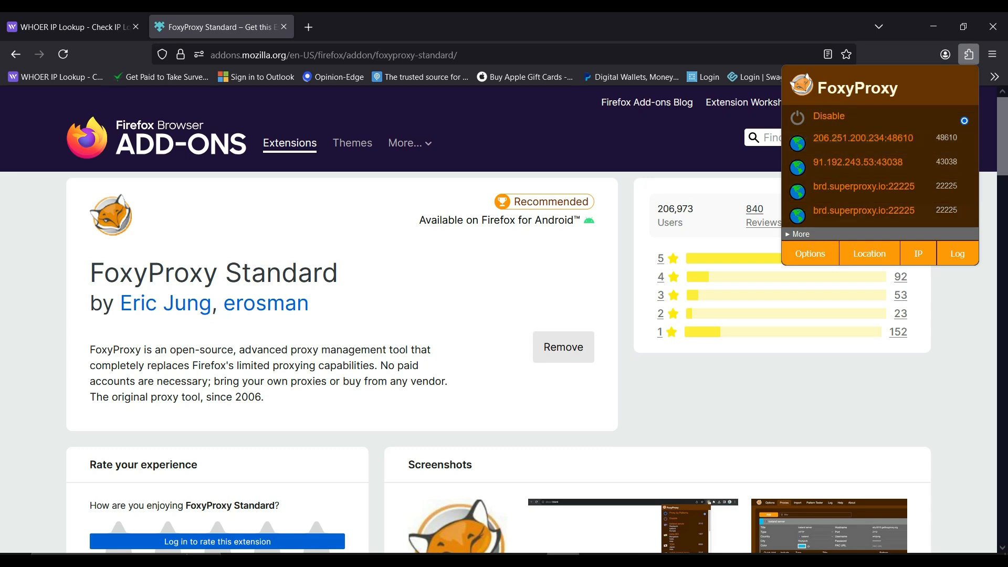
{"action": "left_click", "coordinate": [810, 253]}
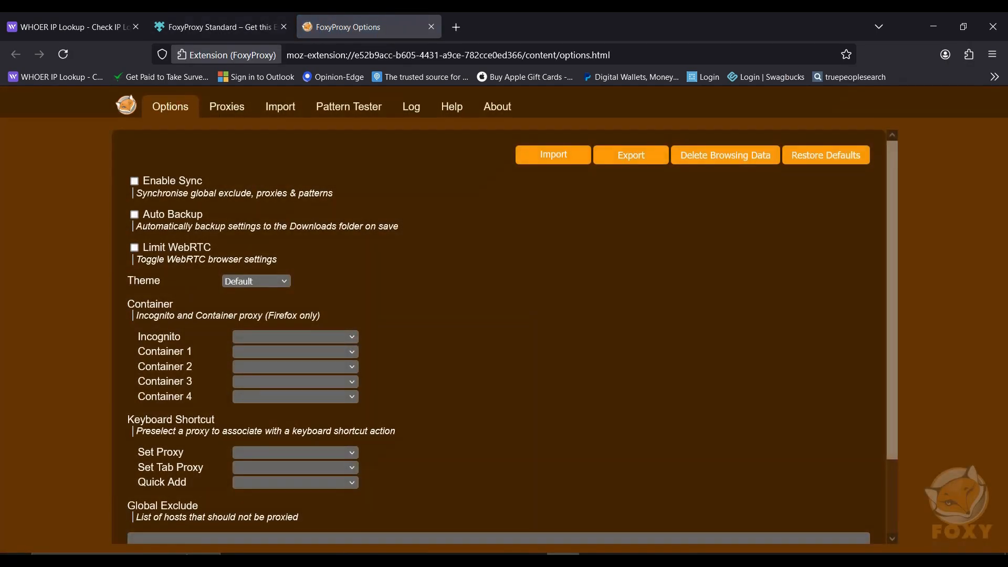
{"action": "left_click", "coordinate": [227, 106]}
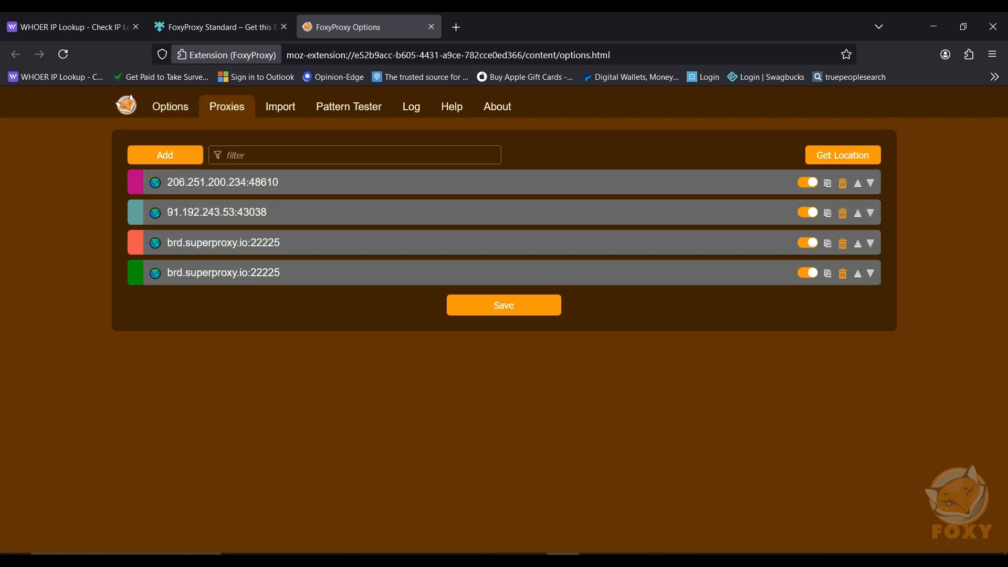
{"action": "left_click", "coordinate": [164, 155]}
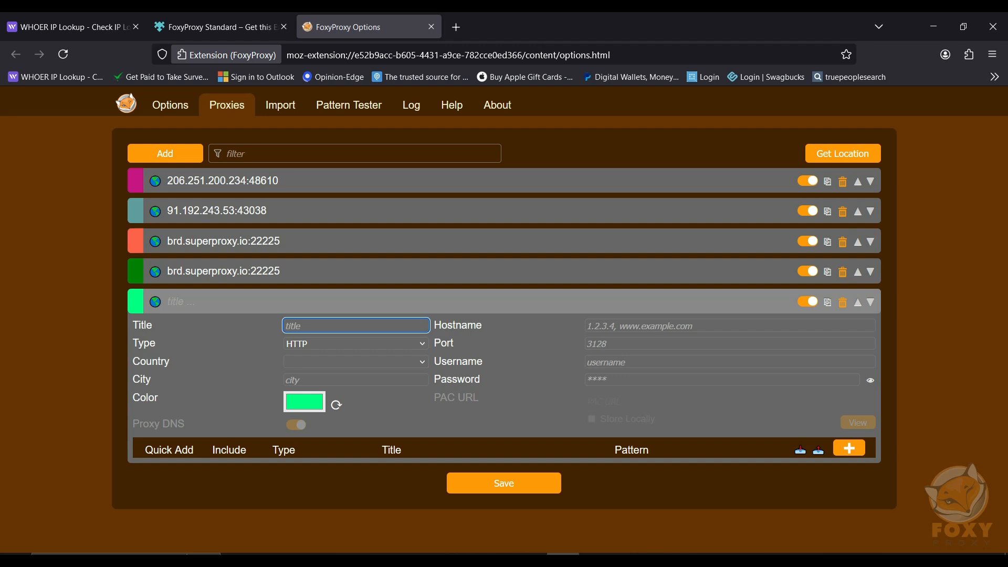
Go through the new proxy's connection fields and choose HTTP as its type.
{"action": "left_click", "coordinate": [639, 325]}
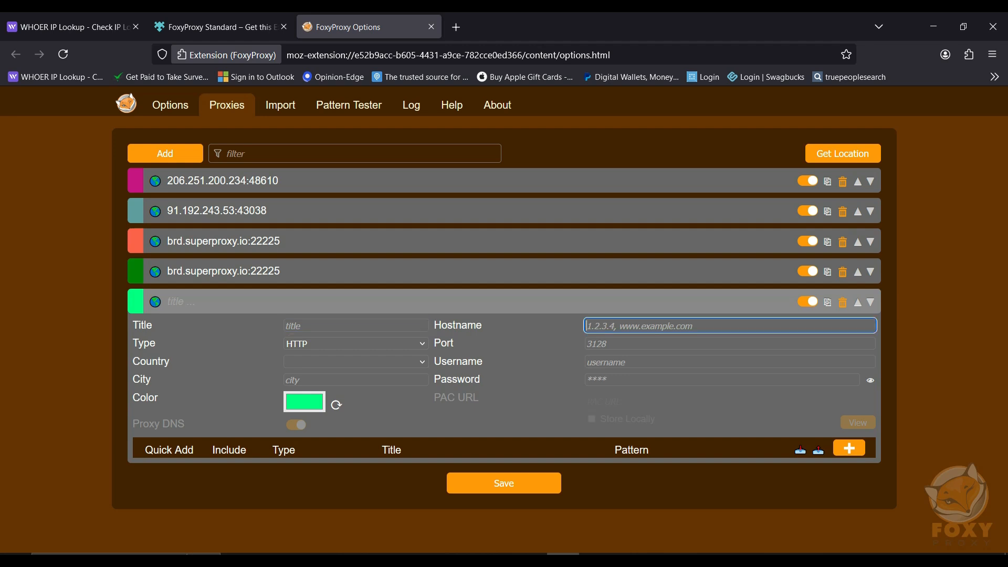
{"action": "left_click", "coordinate": [624, 344]}
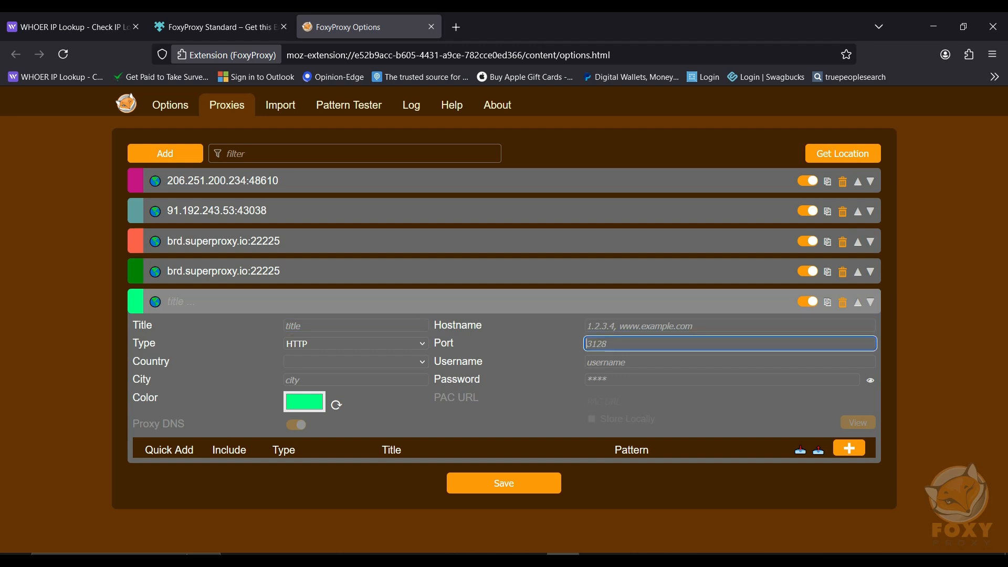
{"action": "left_click", "coordinate": [624, 362]}
{"action": "left_click", "coordinate": [624, 380]}
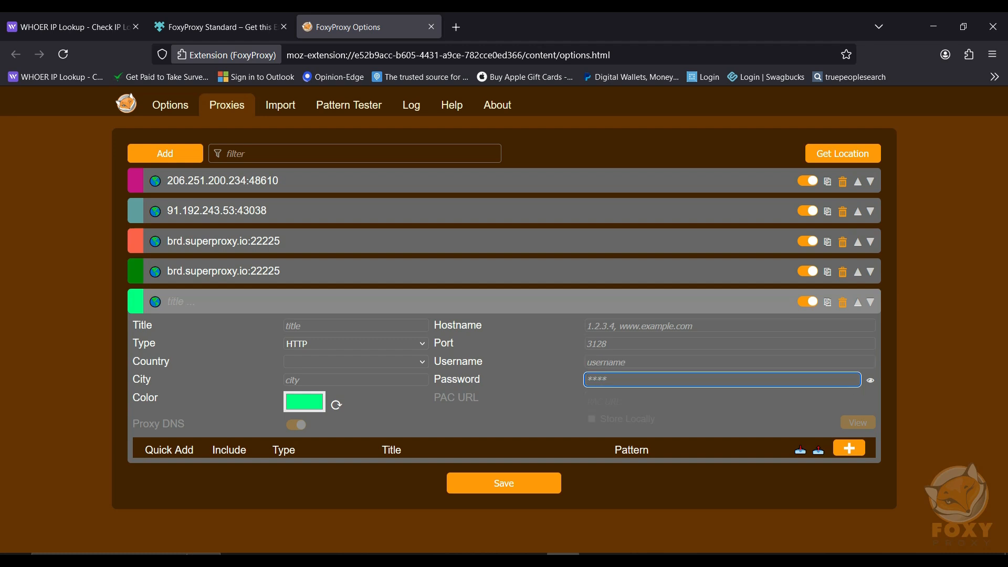
{"action": "left_click", "coordinate": [351, 344]}
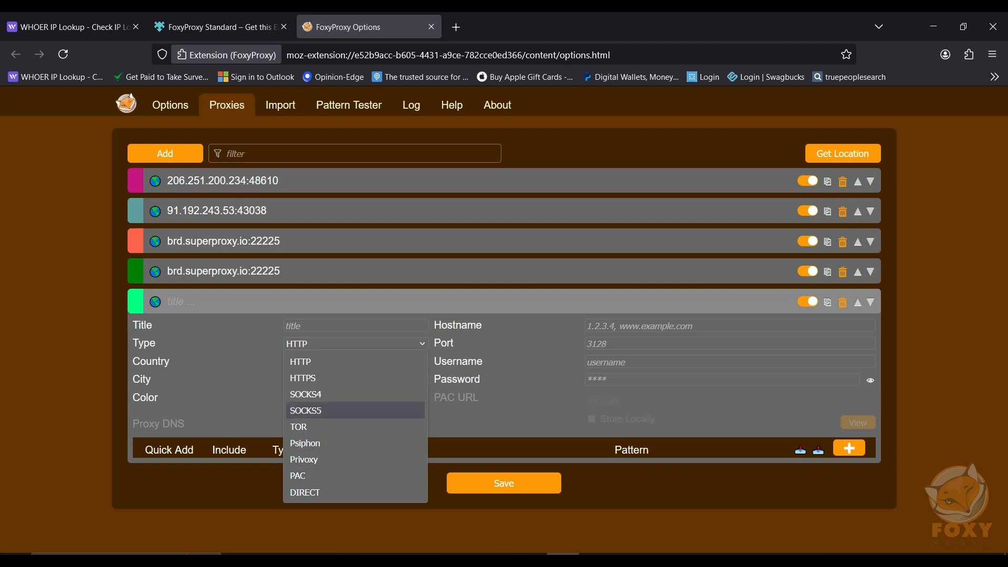
{"action": "left_click", "coordinate": [352, 361]}
Copy the proxy address 62.164.249.14:42983 from the Notepad note into the new proxy's hostname.
{"action": "key", "text": "alt+Tab"}
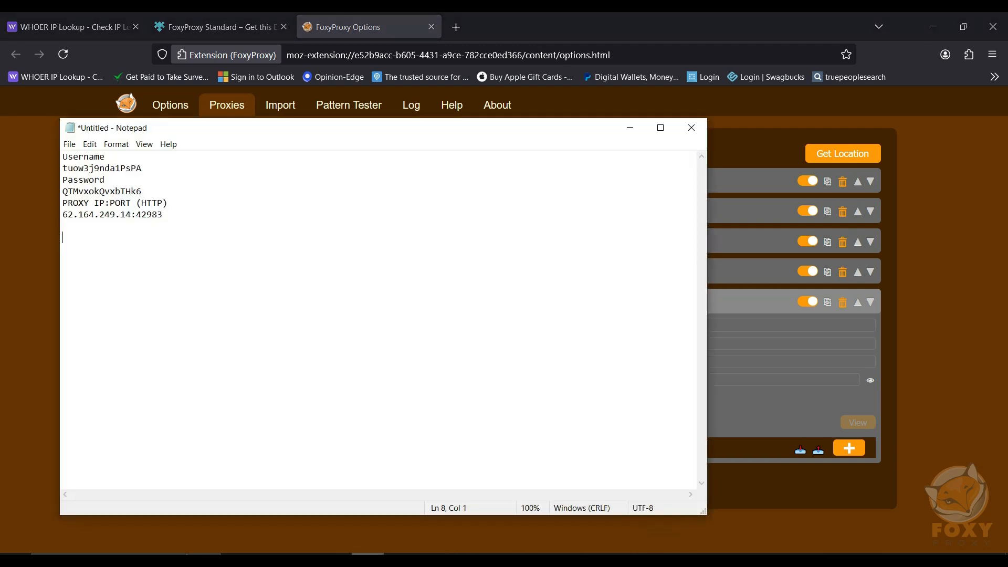
{"action": "left_click_drag", "start_coordinate": [163, 214], "coordinate": [62, 214]}
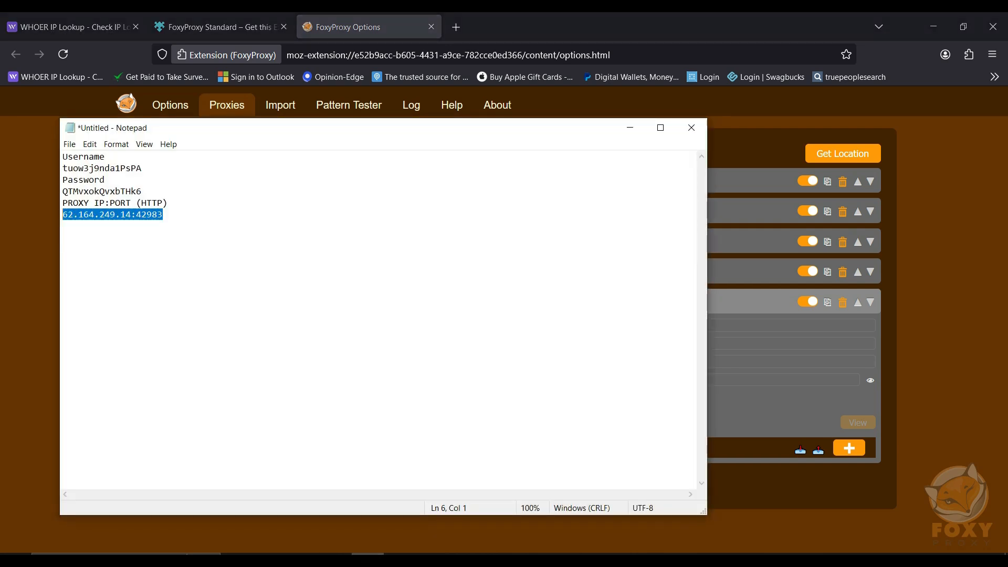
{"action": "right_click", "coordinate": [147, 238]}
{"action": "left_click", "coordinate": [176, 275]}
{"action": "key", "text": "alt+Tab"}
{"action": "right_click", "coordinate": [729, 326]}
{"action": "left_click", "coordinate": [763, 424]}
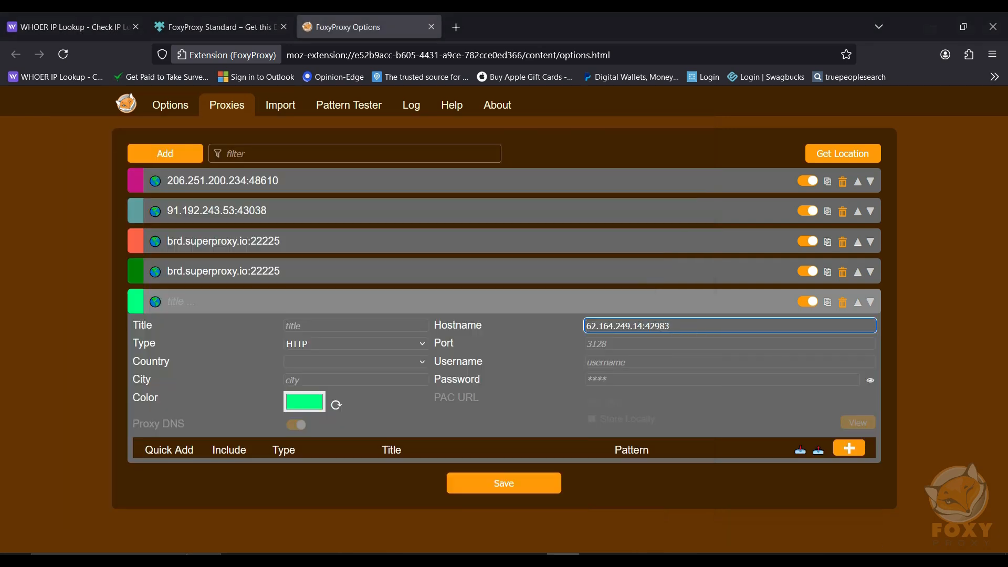
Move 42983 out of the hostname into the port, leaving 62.164.249.14 as the hostname.
{"action": "left_click_drag", "start_coordinate": [645, 326], "coordinate": [674, 326]}
{"action": "right_click", "coordinate": [697, 325]}
{"action": "left_click", "coordinate": [734, 139]}
{"action": "key", "text": "BackSpace"}
{"action": "key", "text": "BackSpace"}
{"action": "left_click", "coordinate": [683, 343]}
{"action": "key", "text": "ctrl+v"}
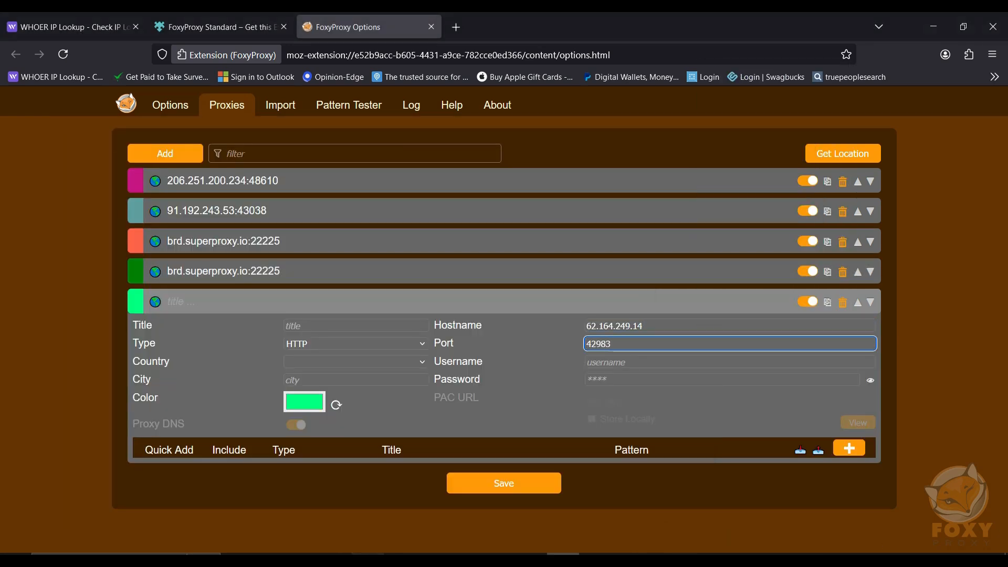
Copy the proxy username from the Notepad note into the new proxy's username field.
{"action": "left_click", "coordinate": [368, 556]}
{"action": "left_click_drag", "start_coordinate": [62, 168], "coordinate": [149, 169]}
{"action": "left_click", "coordinate": [188, 208]}
{"action": "left_click", "coordinate": [729, 362]}
{"action": "key", "text": "ctrl+v"}
Copy the proxy password from the Notepad note into the password field and save the proxy.
{"action": "left_click_drag", "start_coordinate": [63, 191], "coordinate": [150, 192]}
{"action": "right_click", "coordinate": [202, 188]}
{"action": "left_click", "coordinate": [230, 224]}
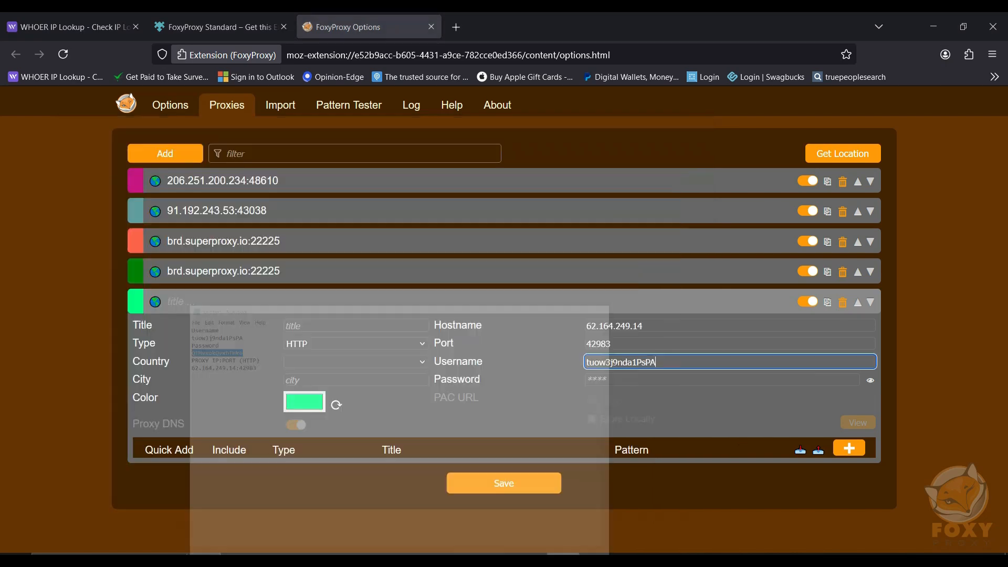
{"action": "left_click", "coordinate": [722, 379]}
{"action": "key", "text": "ctrl+v"}
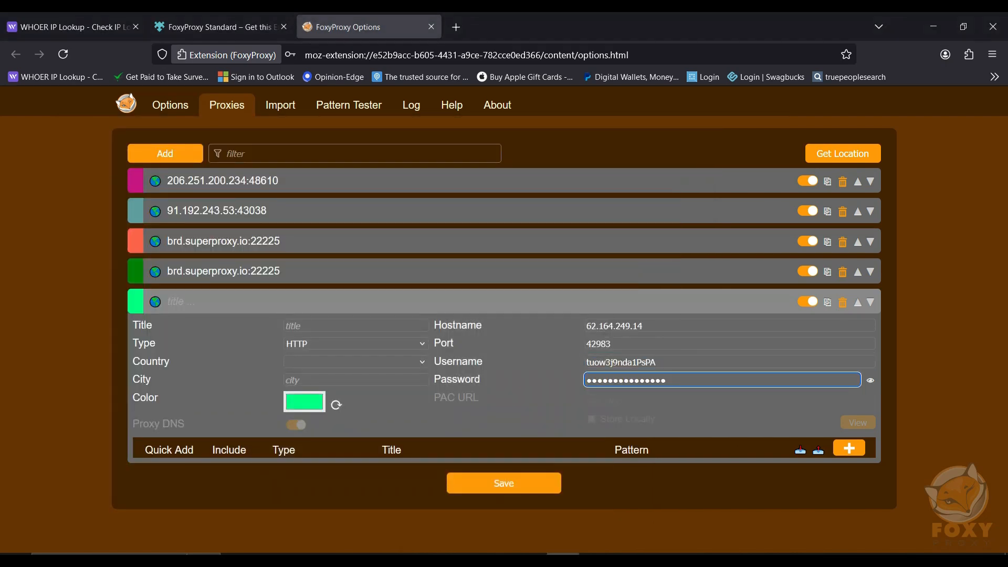
{"action": "left_click", "coordinate": [503, 483]}
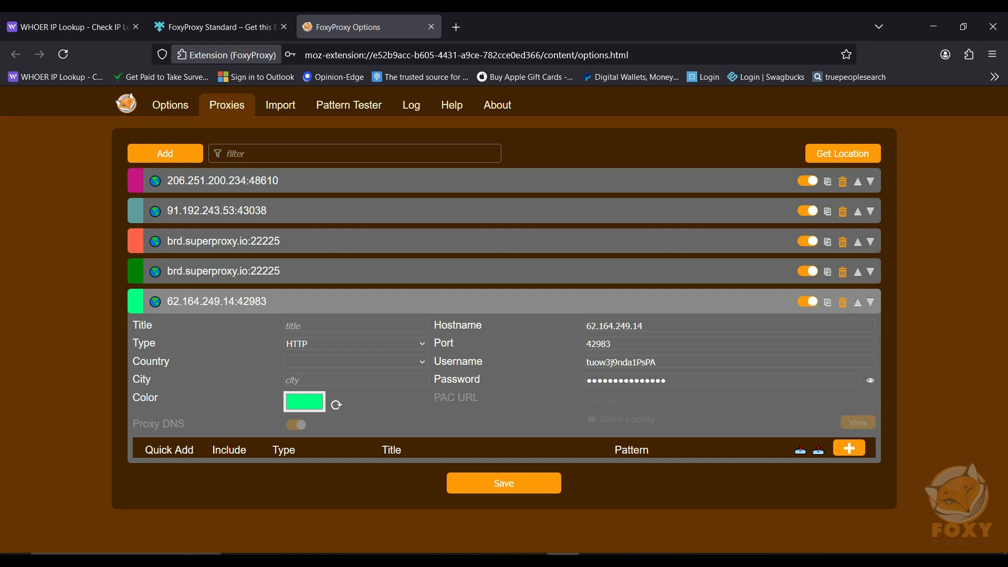
Activate the 62.164.249.14:42983 proxy in the FoxyProxy extension.
{"action": "left_click", "coordinate": [968, 54]}
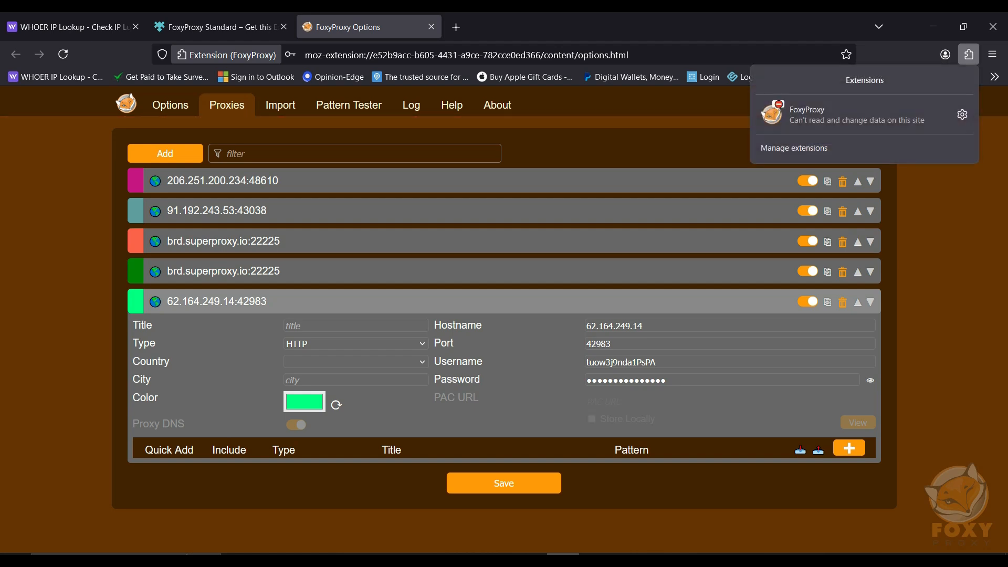
{"action": "left_click", "coordinate": [840, 114]}
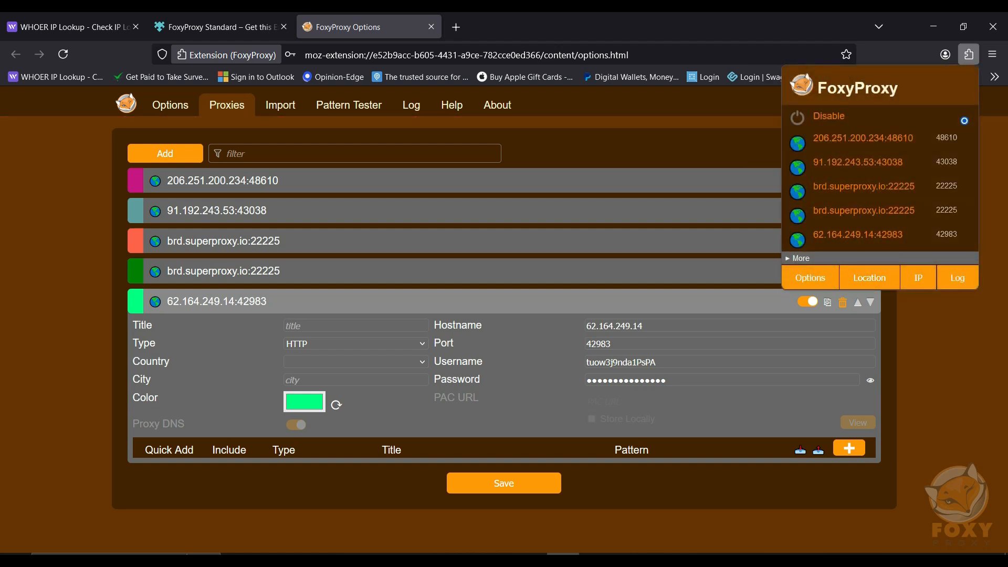
{"action": "left_click", "coordinate": [871, 239]}
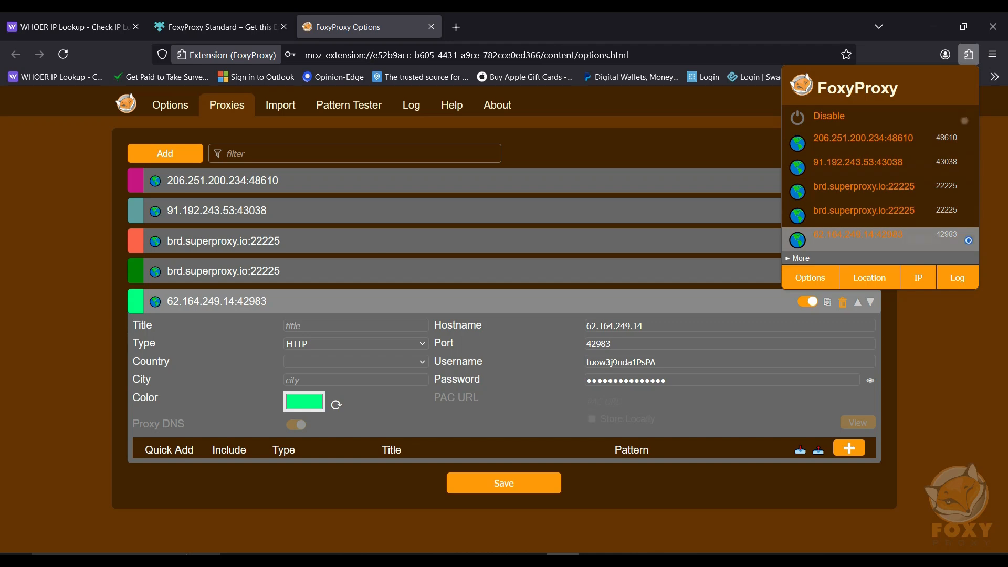
Reload whoer.com and examine the IP address, location, proxy status, fraud score and anonymity details.
{"action": "left_click", "coordinate": [68, 26]}
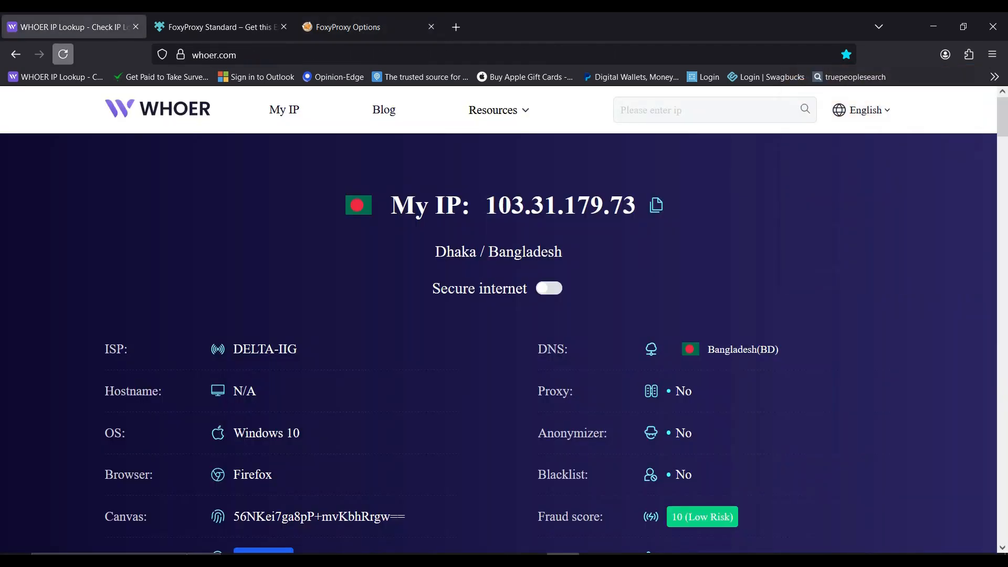
{"action": "left_click", "coordinate": [63, 54]}
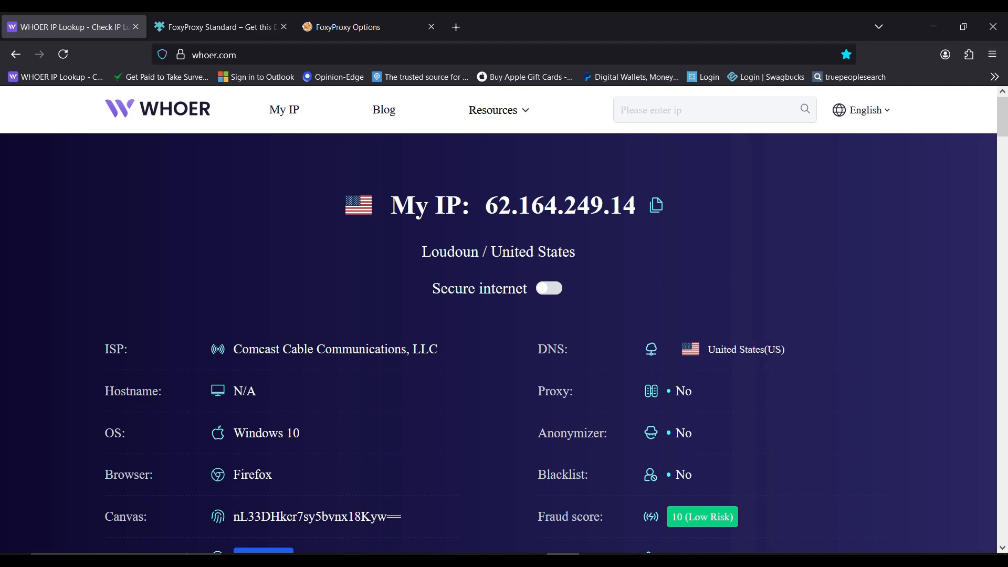
{"action": "scroll", "coordinate": [504, 341], "scroll_direction": "down", "scroll_amount": 2}
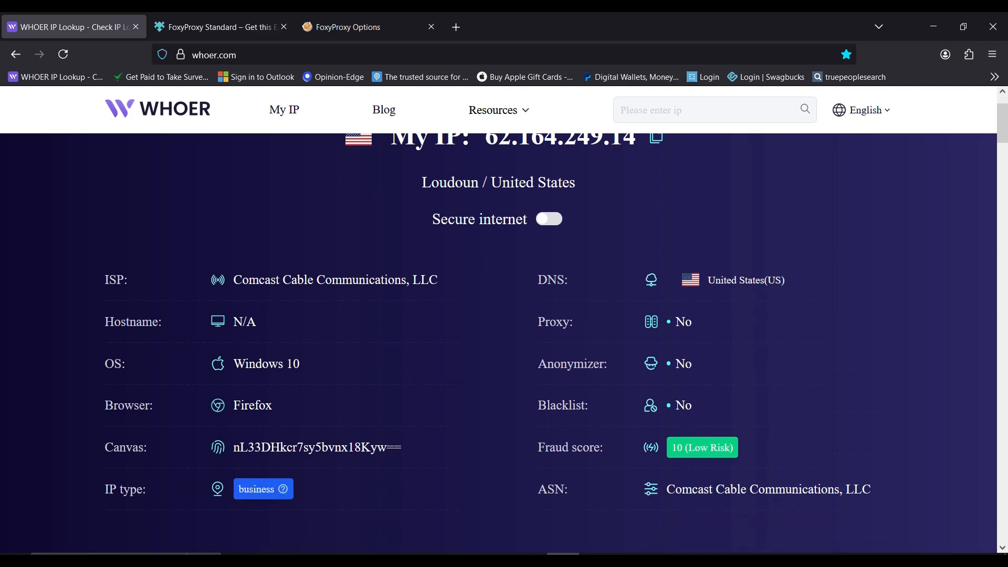
{"action": "scroll", "coordinate": [504, 341], "scroll_direction": "down", "scroll_amount": 15}
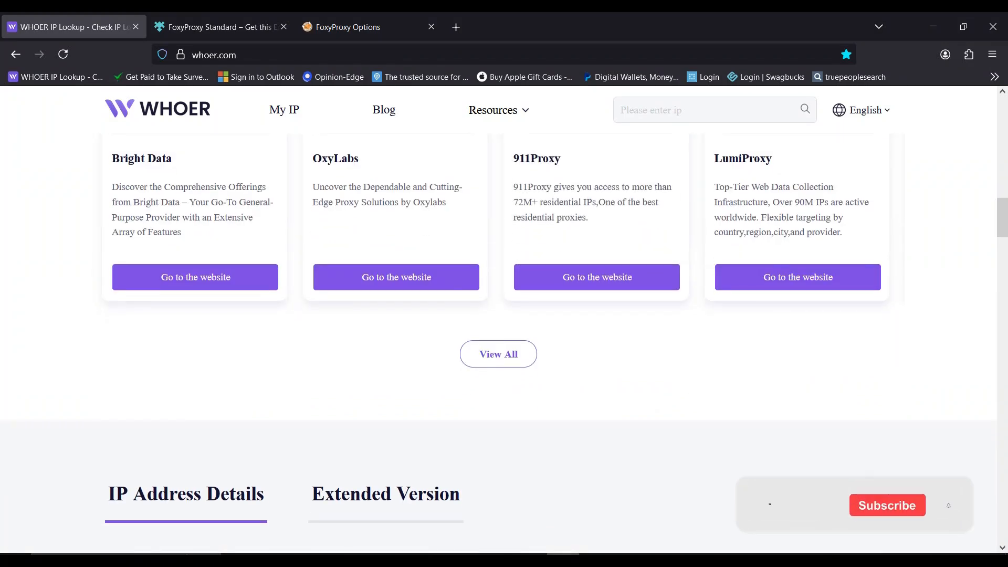
{"action": "scroll", "coordinate": [504, 341], "scroll_direction": "up", "scroll_amount": 6}
{"action": "scroll", "coordinate": [504, 341], "scroll_direction": "up", "scroll_amount": 5}
{"action": "scroll", "coordinate": [504, 341], "scroll_direction": "down", "scroll_amount": 2}
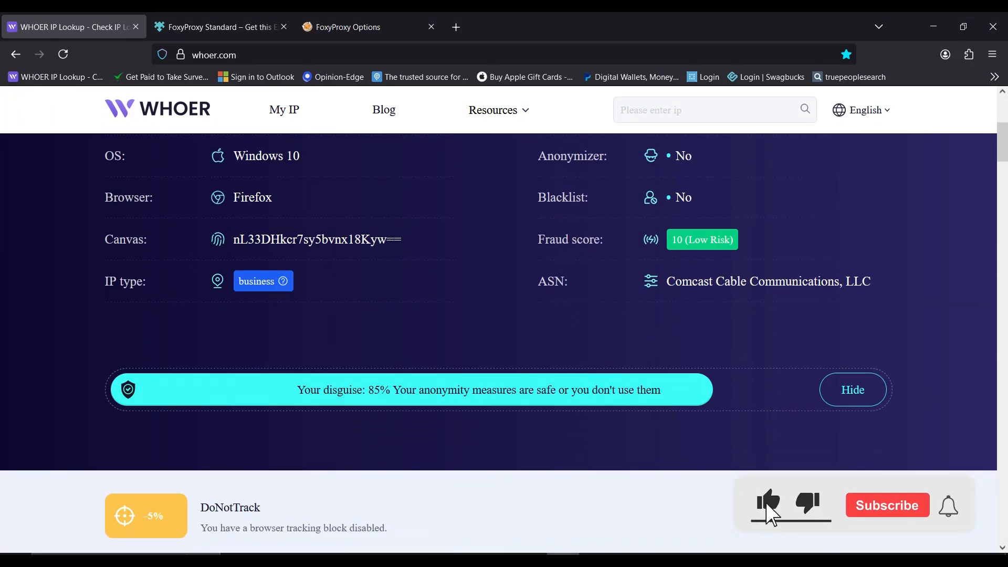
Examine the disguise score on whoer.com together with the DoNotTrack and system time difference entries that lower it.
{"action": "left_click_drag", "start_coordinate": [297, 390], "coordinate": [661, 390]}
{"action": "scroll", "coordinate": [661, 389], "scroll_direction": "down", "scroll_amount": 3}
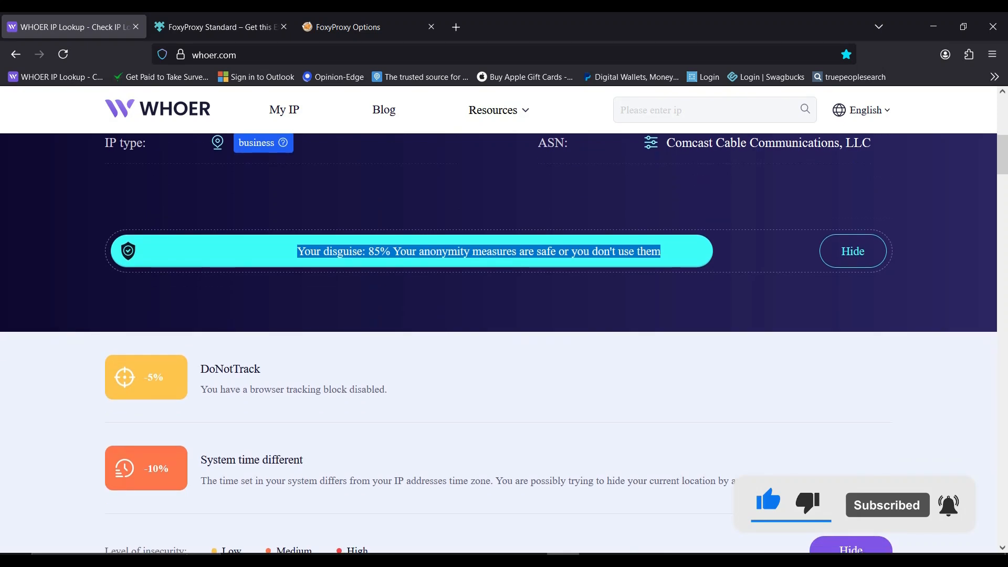
{"action": "left_click", "coordinate": [662, 389]}
{"action": "left_click_drag", "start_coordinate": [200, 369], "coordinate": [388, 390]}
{"action": "left_click", "coordinate": [261, 369]}
{"action": "scroll", "coordinate": [499, 335], "scroll_direction": "down", "scroll_amount": 4}
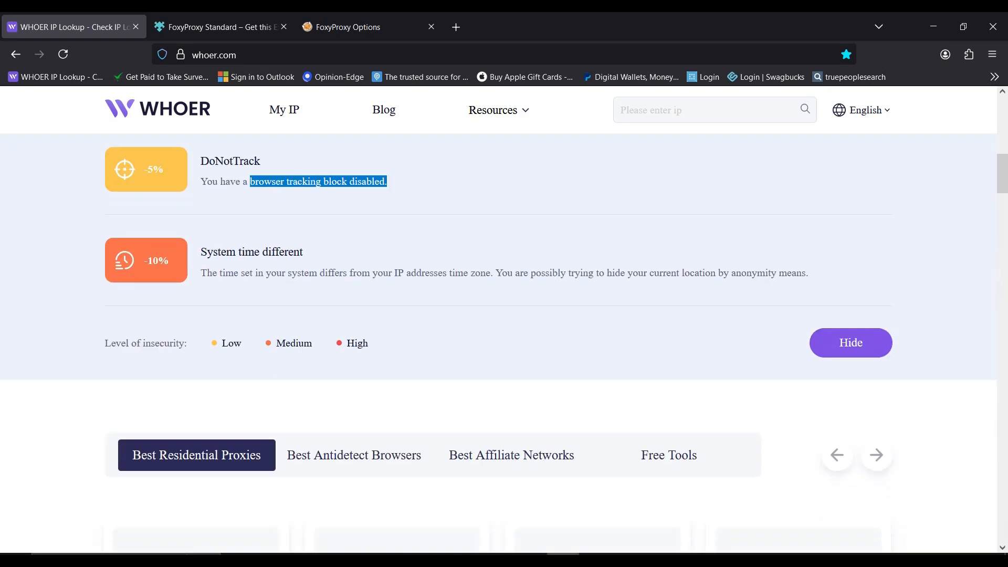
{"action": "left_click_drag", "start_coordinate": [225, 251], "coordinate": [301, 252]}
{"action": "left_click", "coordinate": [301, 251]}
{"action": "scroll", "coordinate": [499, 336], "scroll_direction": "up", "scroll_amount": 5}
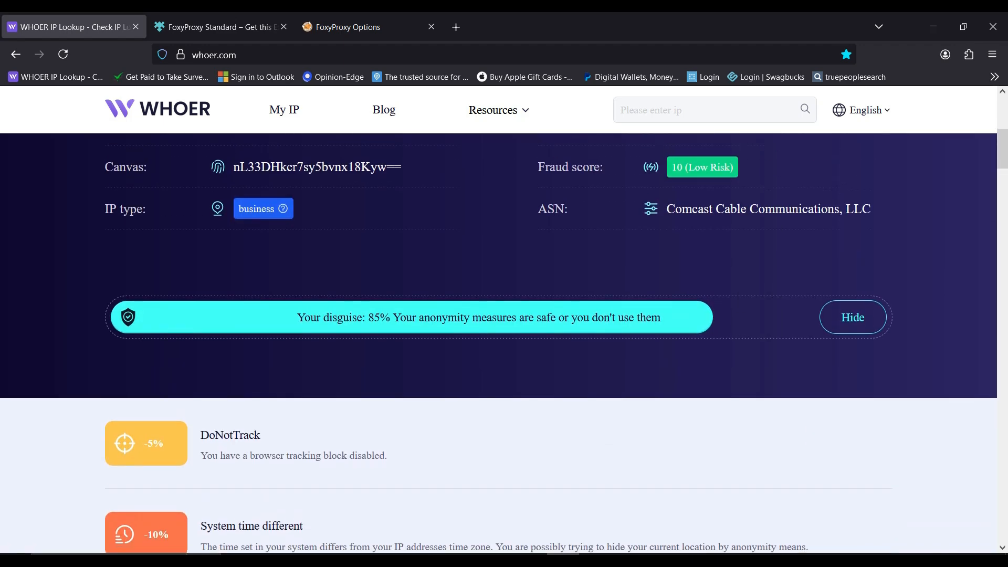
{"action": "scroll", "coordinate": [498, 336], "scroll_direction": "down", "scroll_amount": 4}
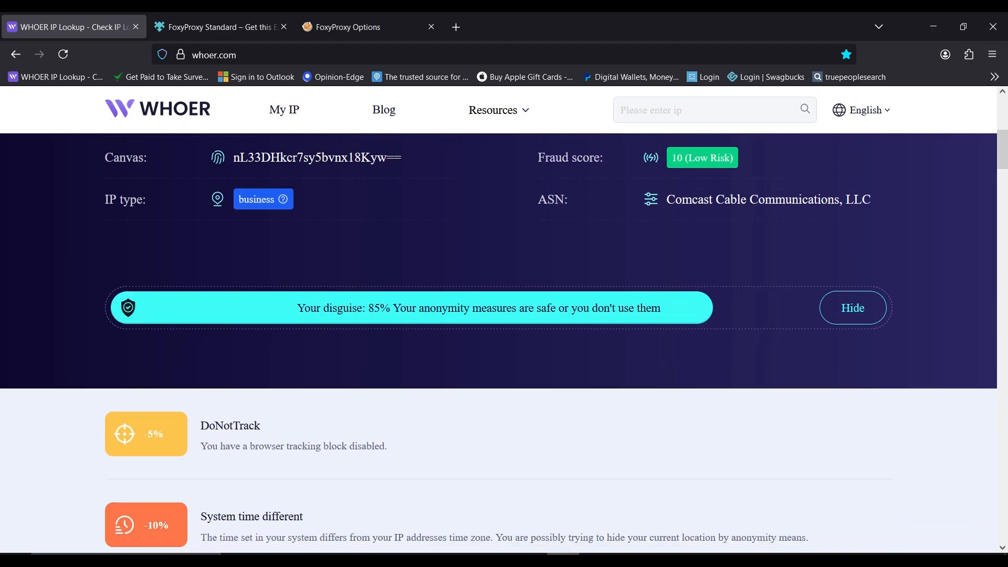
{"action": "left_click_drag", "start_coordinate": [235, 321], "coordinate": [303, 321]}
{"action": "left_click", "coordinate": [303, 321]}
Open the Windows date and time settings and turn off setting the time automatically.
{"action": "right_click", "coordinate": [976, 547]}
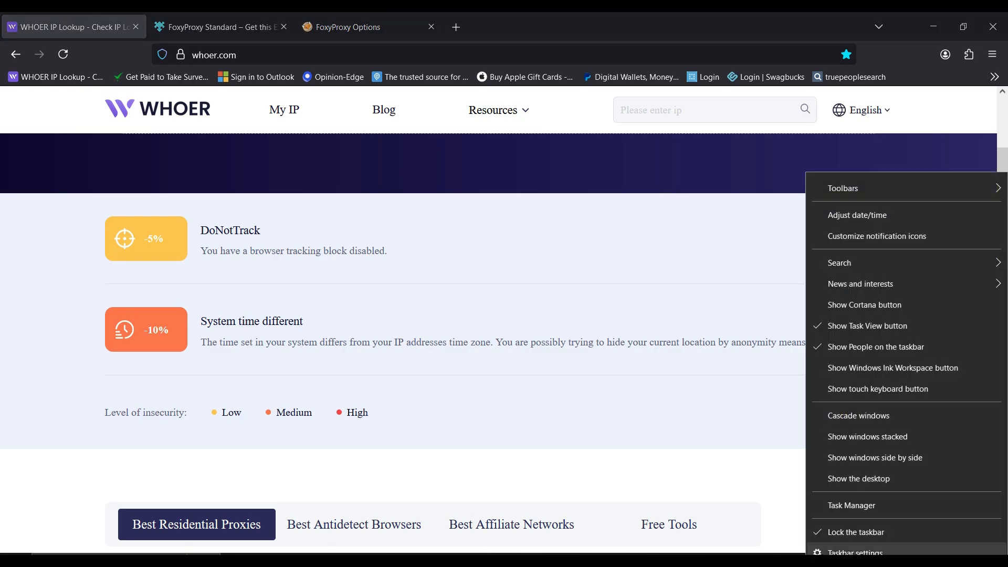
{"action": "left_click", "coordinate": [857, 214]}
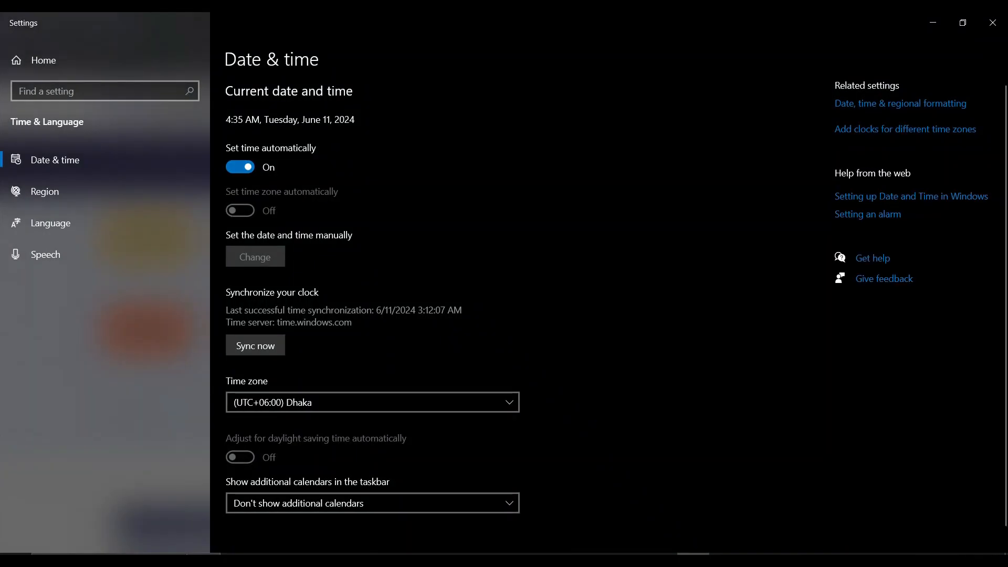
{"action": "left_click", "coordinate": [240, 167]}
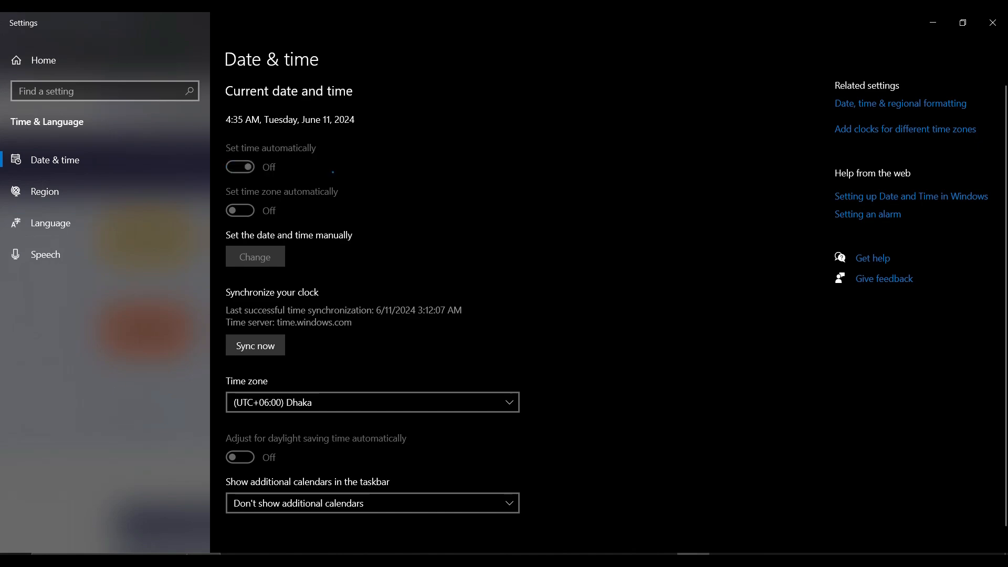
Set the Windows time zone to (UTC-05:00) Eastern Time (US & Canada) and minimize the Settings window.
{"action": "left_click", "coordinate": [383, 401]}
{"action": "scroll", "coordinate": [385, 379], "scroll_direction": "up", "scroll_amount": 3}
{"action": "scroll", "coordinate": [384, 399], "scroll_direction": "up", "scroll_amount": 20}
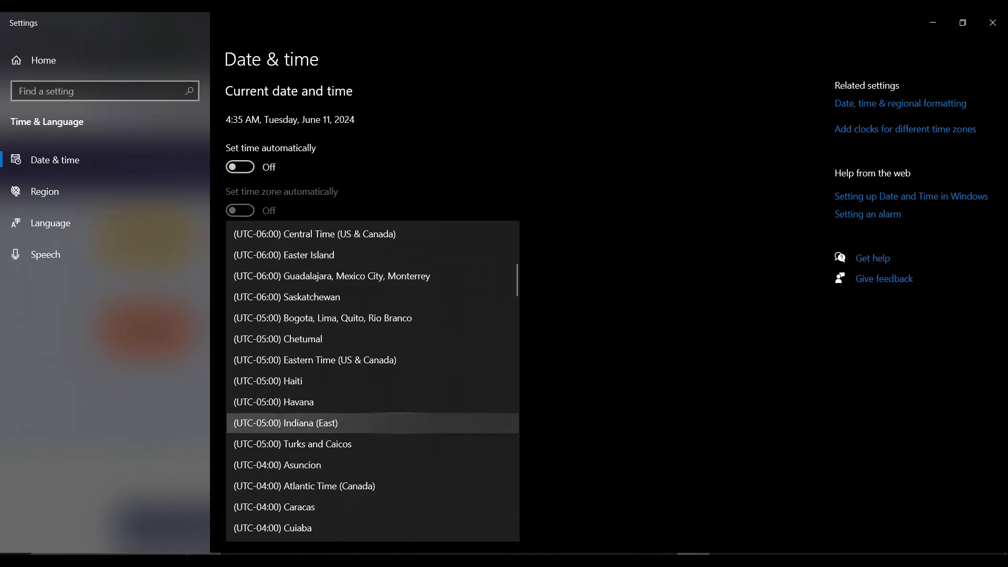
{"action": "scroll", "coordinate": [373, 420], "scroll_direction": "up", "scroll_amount": 10}
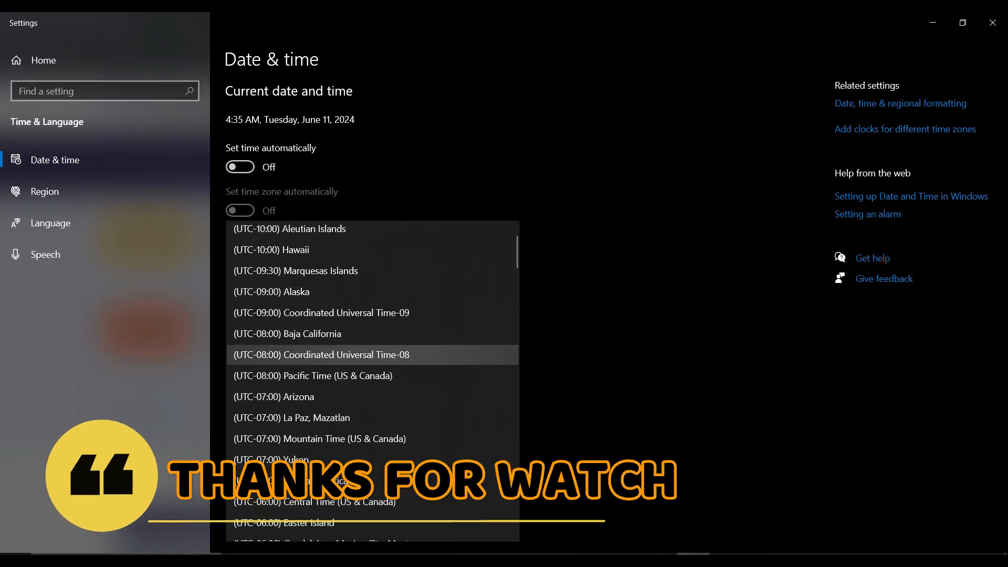
{"action": "scroll", "coordinate": [373, 415], "scroll_direction": "down", "scroll_amount": 4}
{"action": "scroll", "coordinate": [368, 380], "scroll_direction": "down", "scroll_amount": 1}
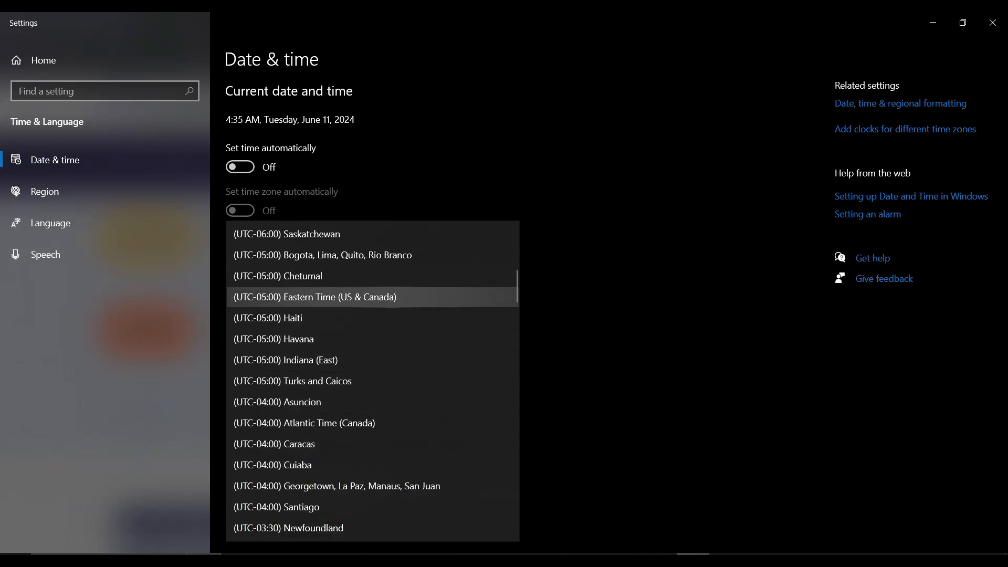
{"action": "left_click", "coordinate": [374, 297]}
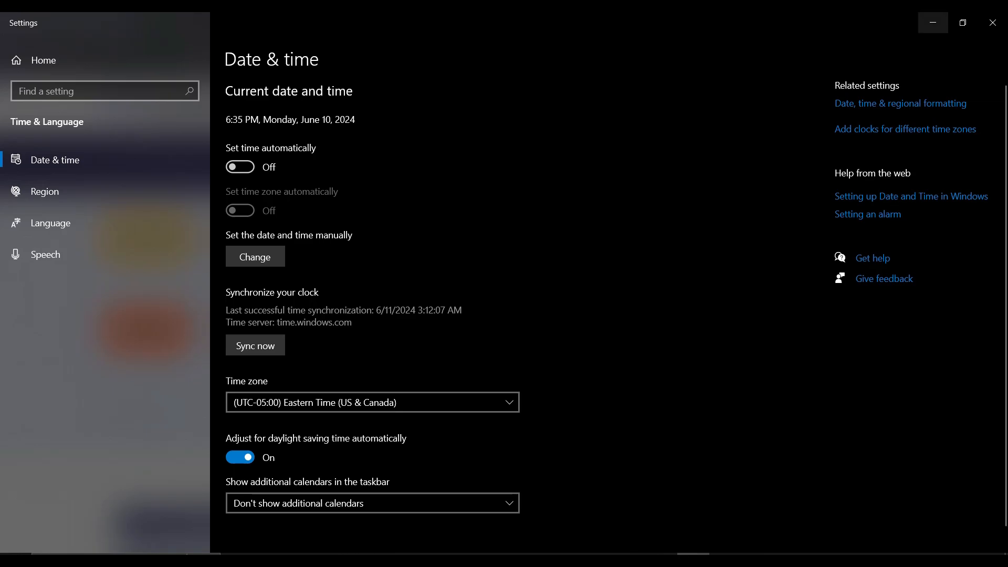
{"action": "left_click", "coordinate": [933, 22]}
Reload whoer.com in Firefox and examine the disguise score, remaining insecurity entries and IP details.
{"action": "left_click", "coordinate": [63, 54]}
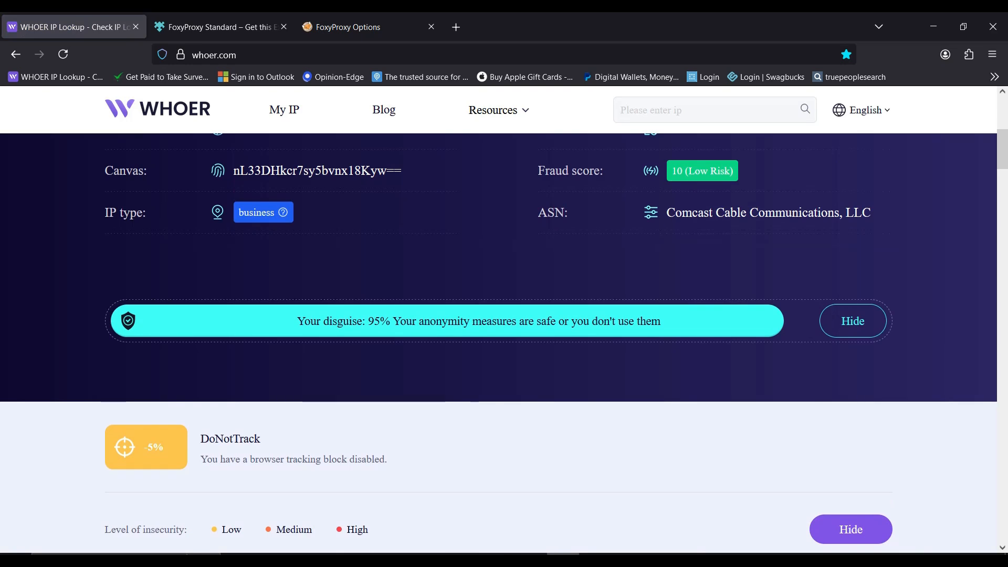
{"action": "left_click_drag", "start_coordinate": [352, 321], "coordinate": [425, 321]}
{"action": "scroll", "coordinate": [424, 321], "scroll_direction": "down", "scroll_amount": 1}
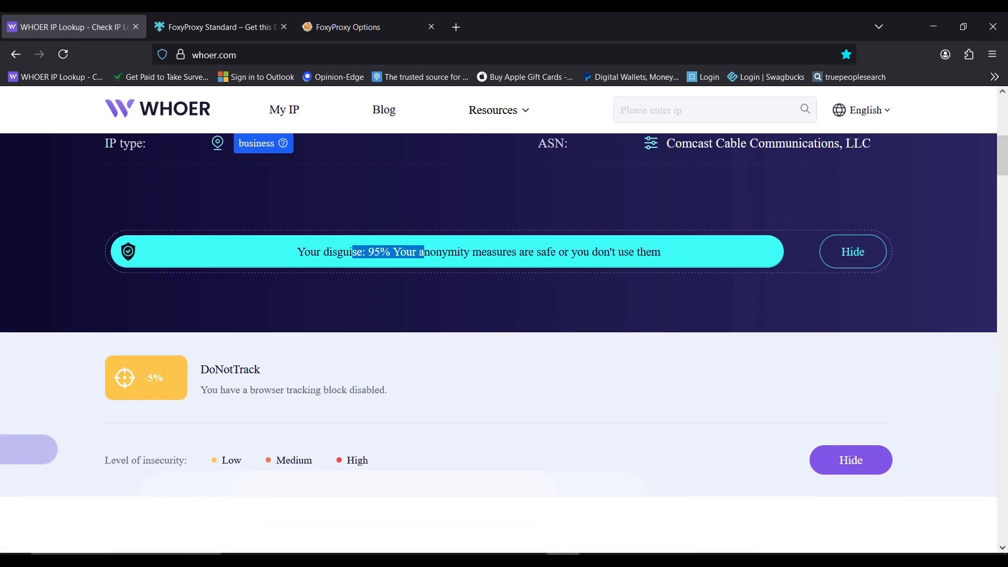
{"action": "scroll", "coordinate": [499, 315], "scroll_direction": "up", "scroll_amount": 7}
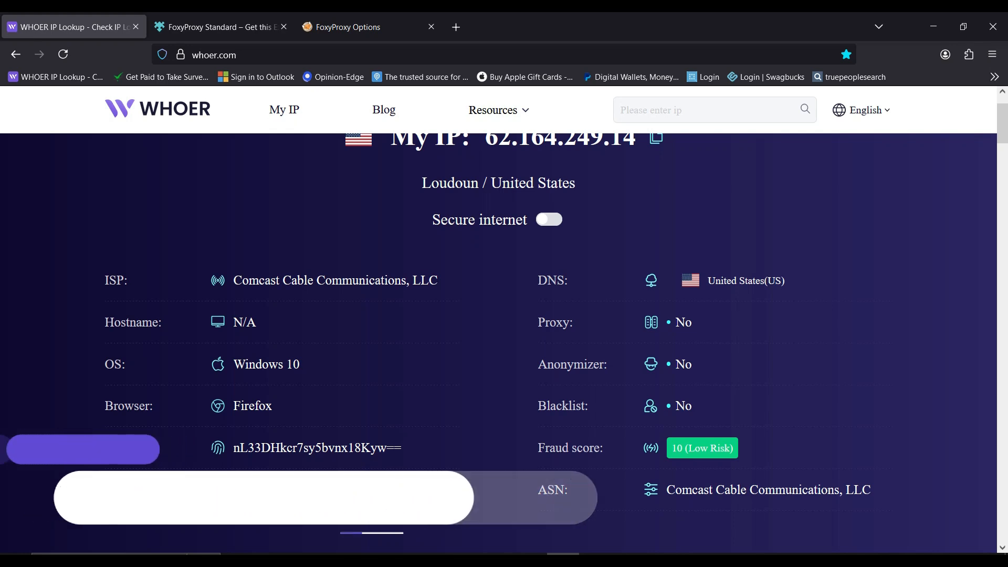
Open about:config in Firefox and accept the risk to enter the advanced preferences.
{"action": "key", "text": "ctrl+l"}
{"action": "type", "text": "about"}
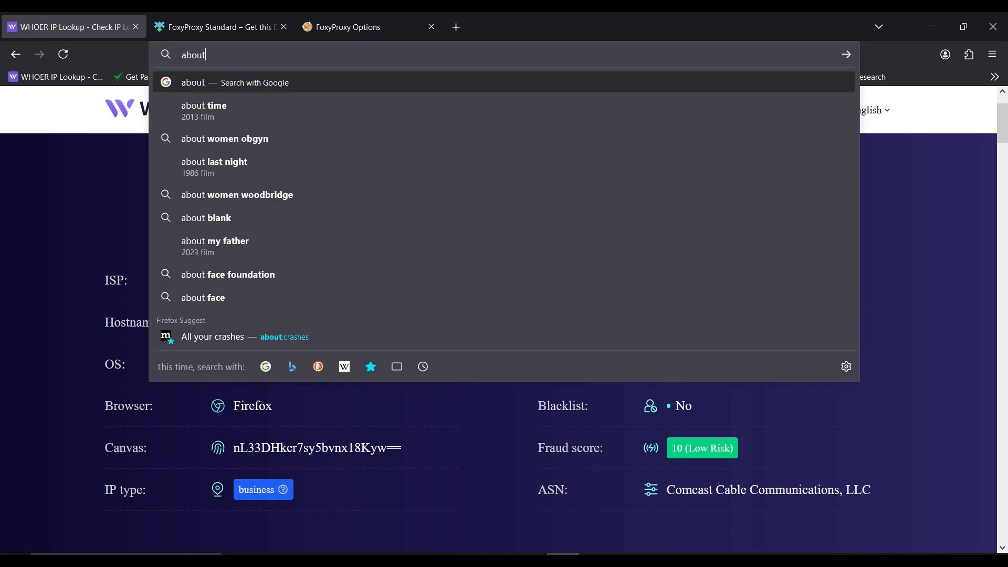
{"action": "type", "text": ":config"}
{"action": "key", "text": "Return"}
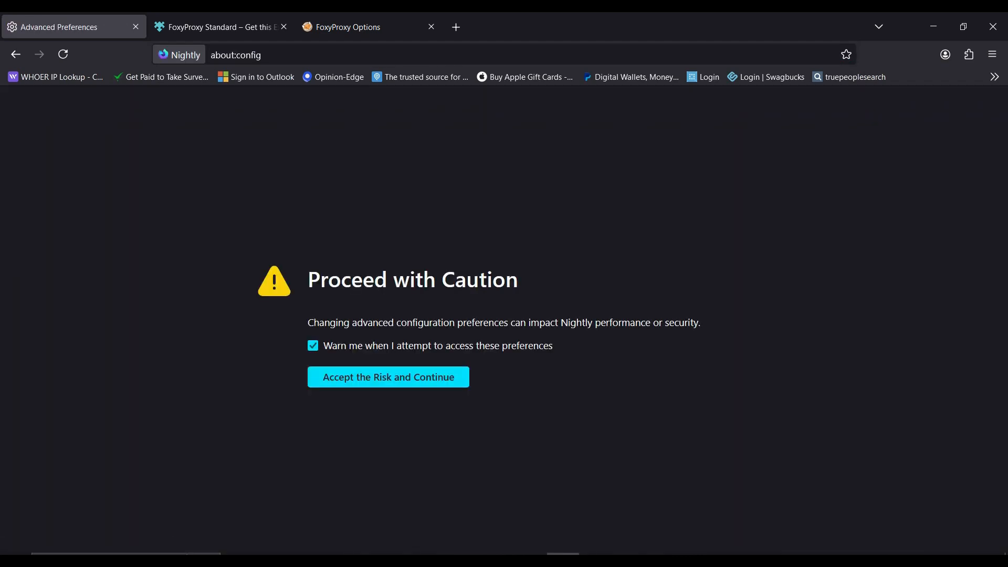
{"action": "left_click", "coordinate": [388, 376]}
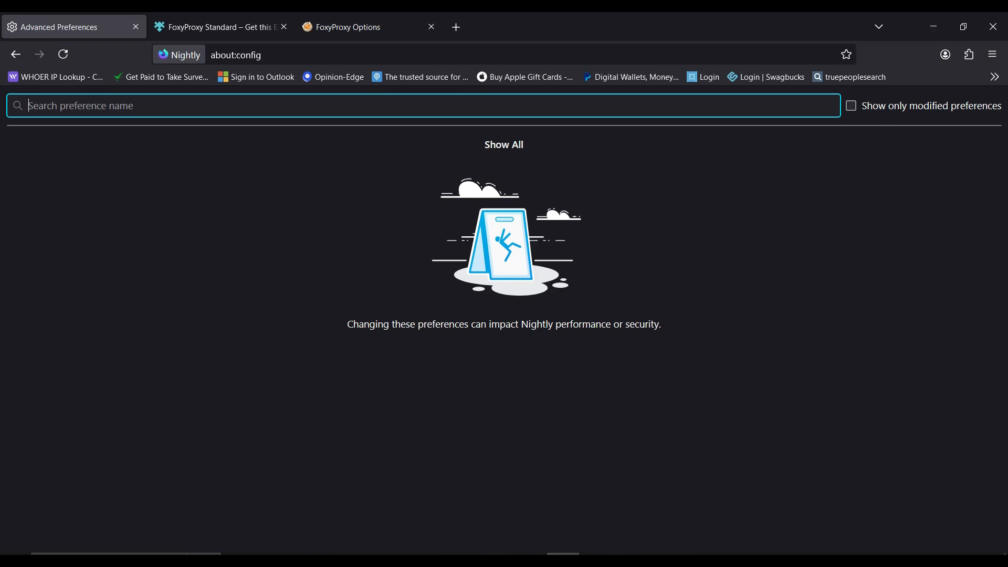
Search the advanced preferences for media.peer and close the Firefox window.
{"action": "type", "text": "media"}
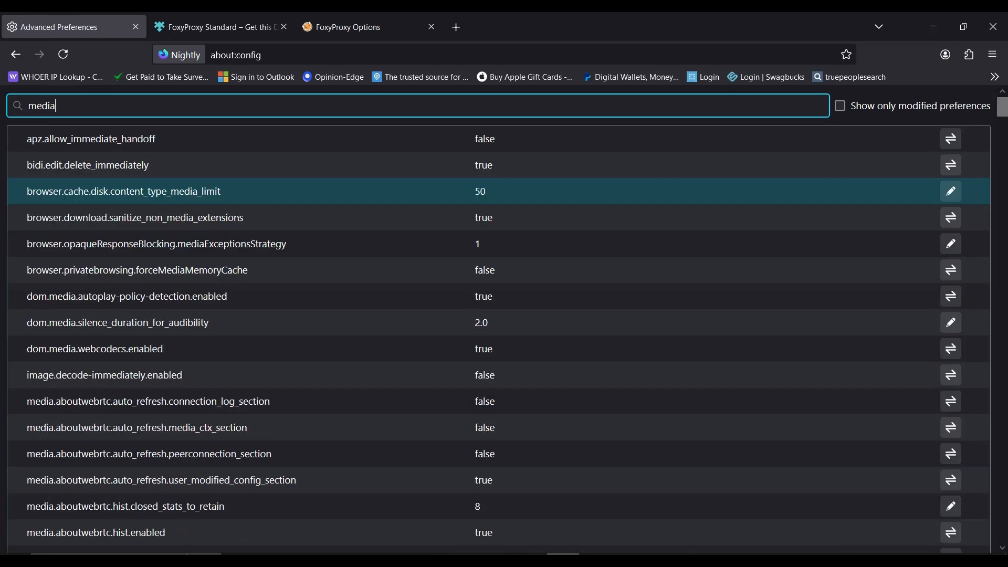
{"action": "type", "text": ".peer"}
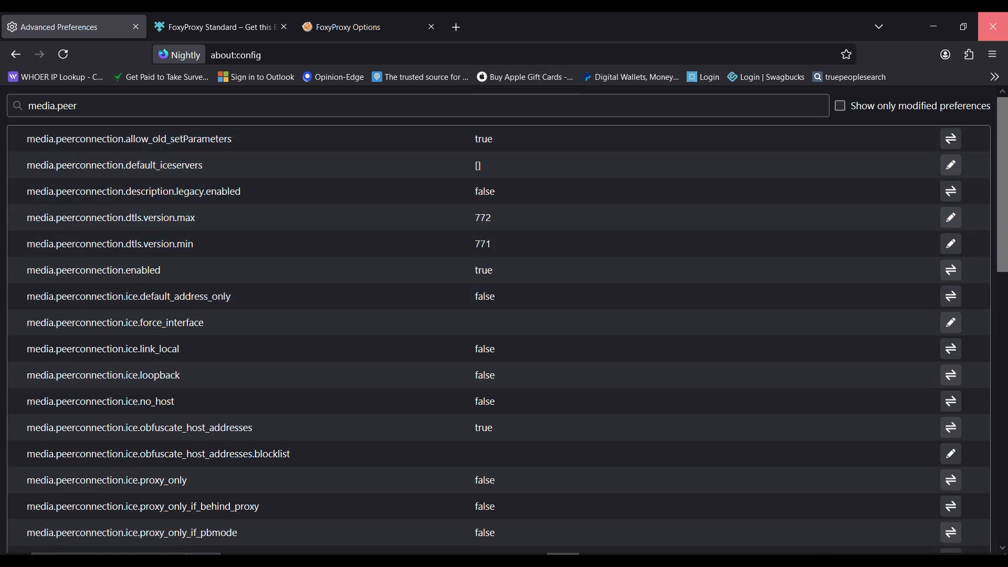
{"action": "left_click", "coordinate": [992, 27]}
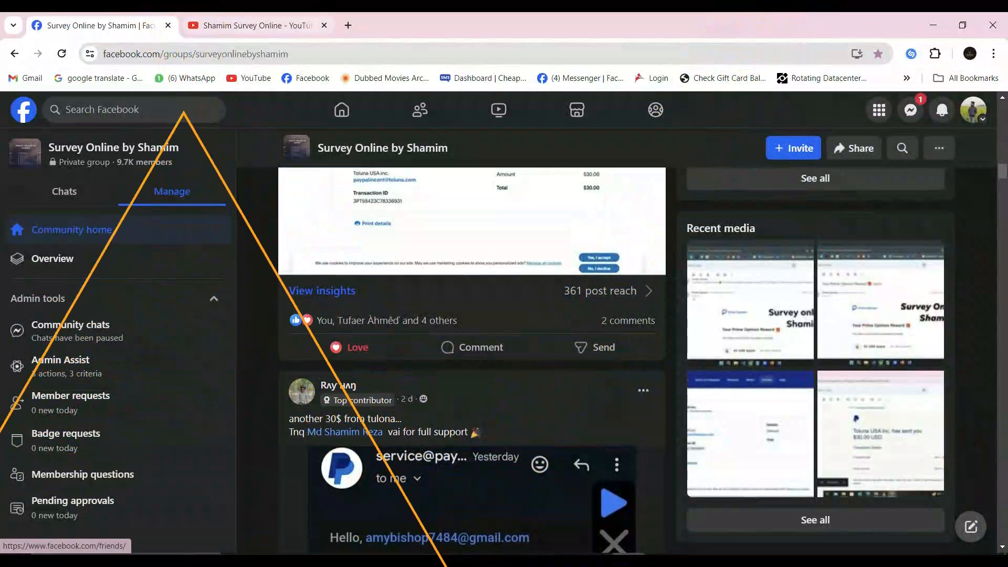
Look up adspower in a new Chrome tab and open the AdsPower website.
{"action": "left_click", "coordinate": [347, 25]}
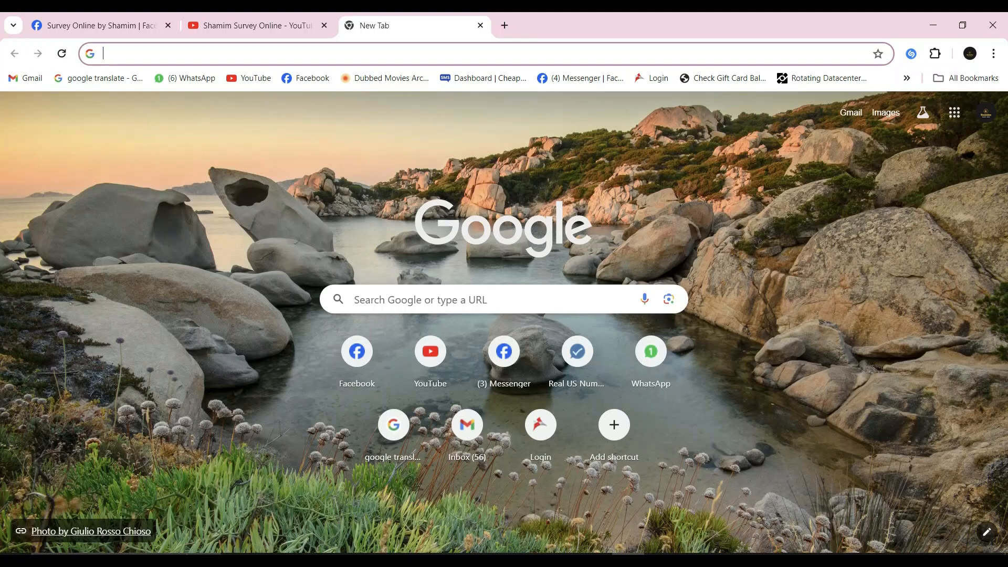
{"action": "type", "text": "a"}
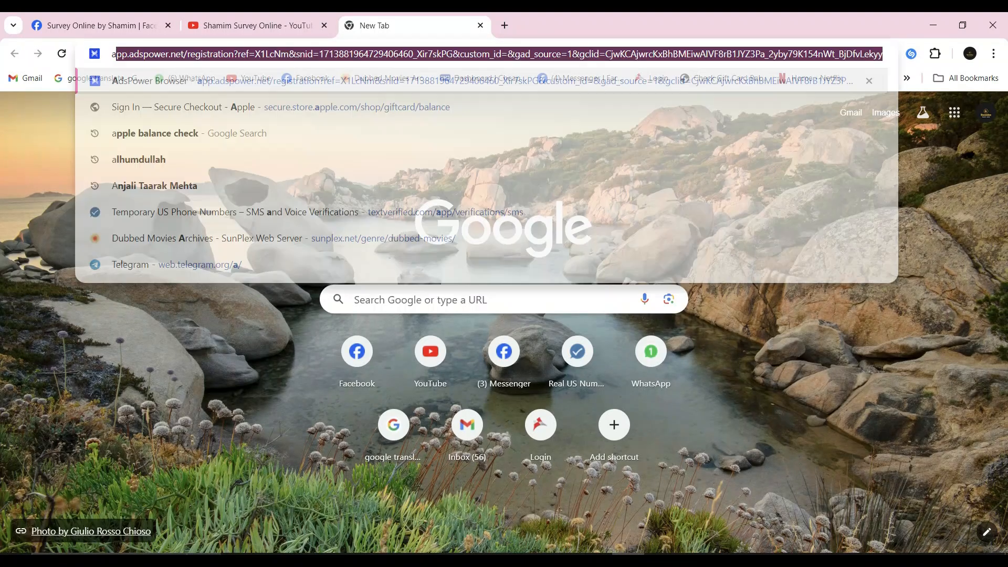
{"action": "type", "text": "dspower"}
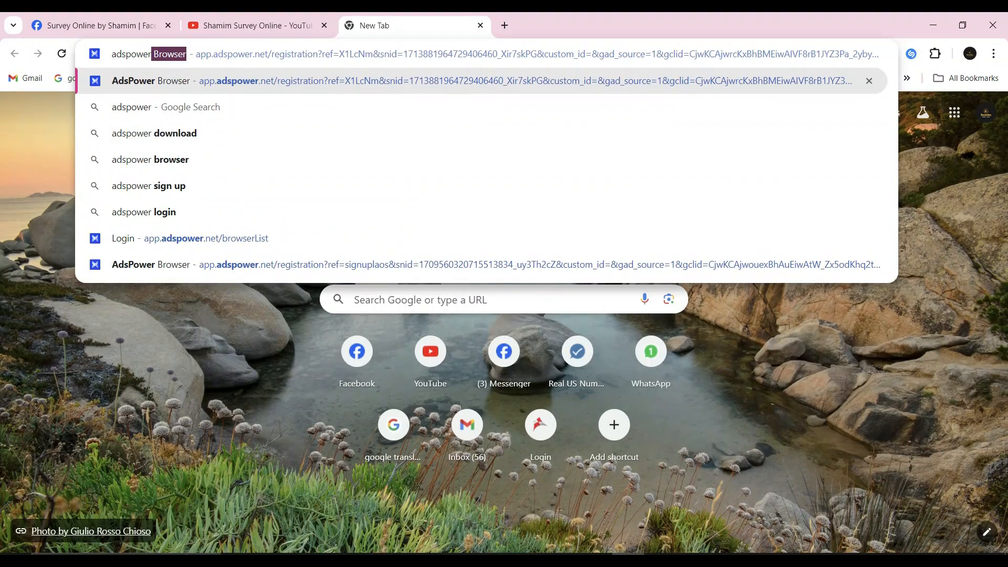
{"action": "key", "text": "Delete"}
{"action": "key", "text": "Return"}
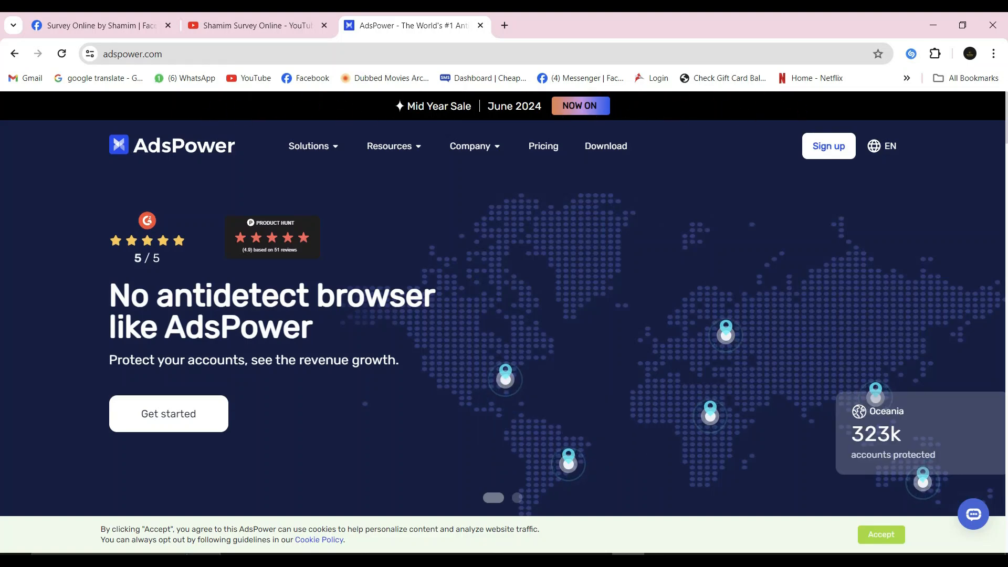
Download the Windows (64 bit) version of AdsPower from the site's download page.
{"action": "left_click", "coordinate": [605, 146]}
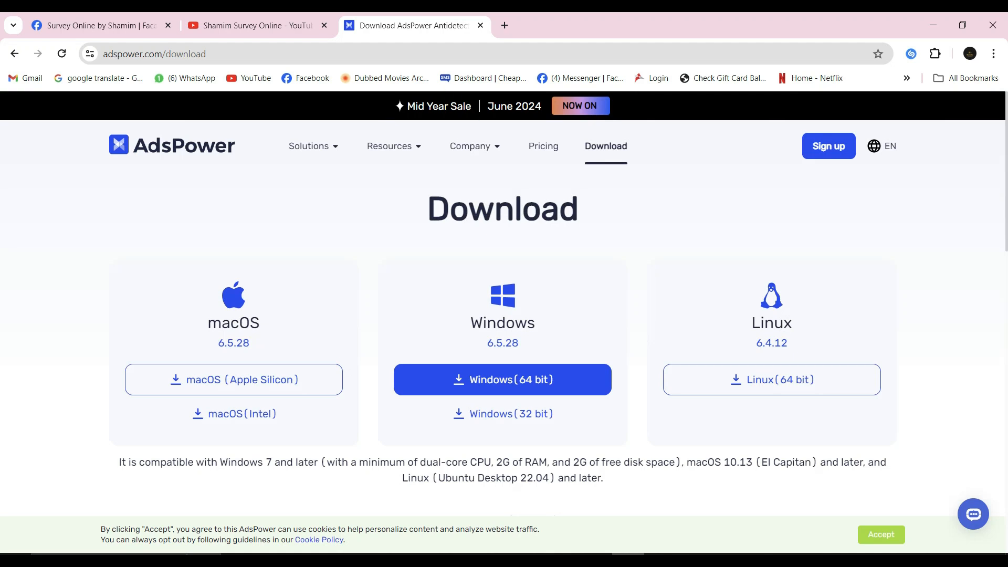
{"action": "scroll", "coordinate": [771, 315], "scroll_direction": "down", "scroll_amount": 2}
{"action": "scroll", "coordinate": [771, 315], "scroll_direction": "up", "scroll_amount": 1}
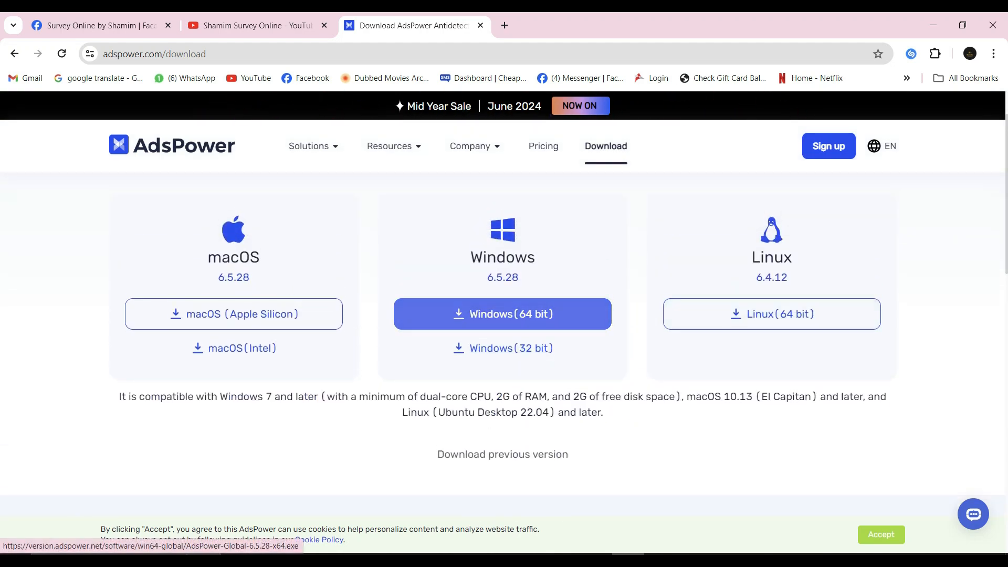
{"action": "left_click", "coordinate": [502, 313]}
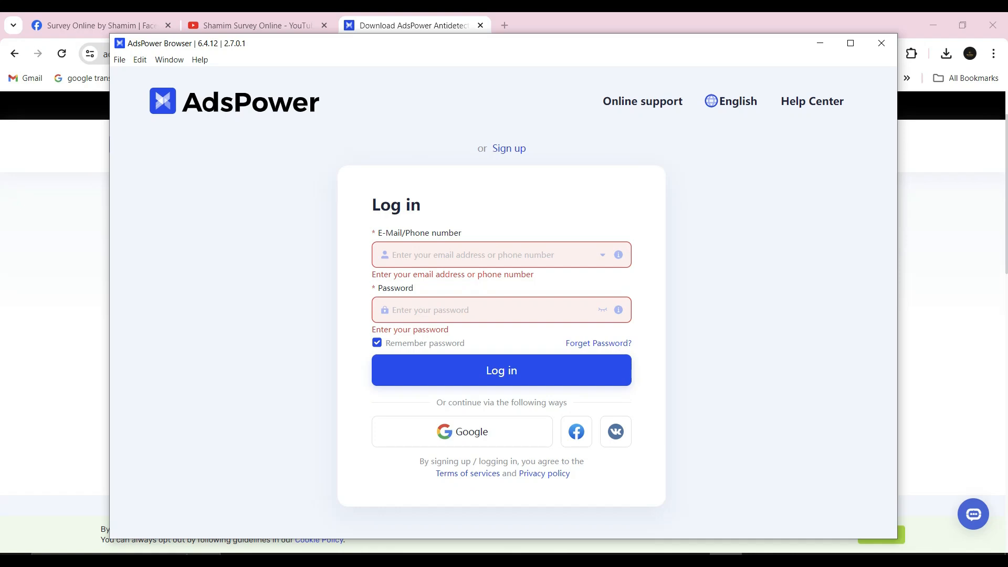
Open the e-mail sign-up form in the AdsPower Browser application and activate its e-mail field.
{"action": "left_click", "coordinate": [508, 149]}
{"action": "scroll", "coordinate": [503, 302], "scroll_direction": "down", "scroll_amount": 1}
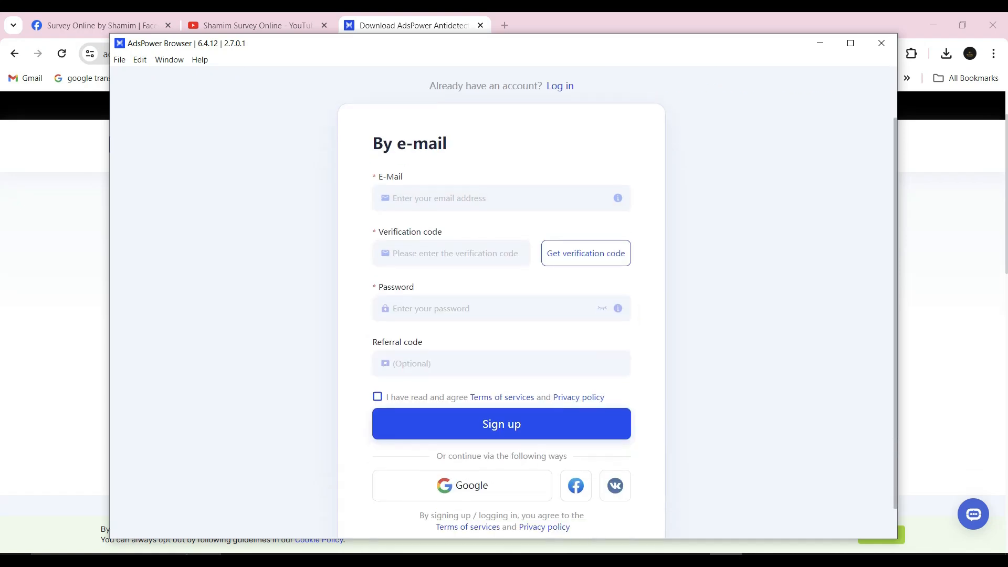
{"action": "left_click", "coordinate": [494, 195]}
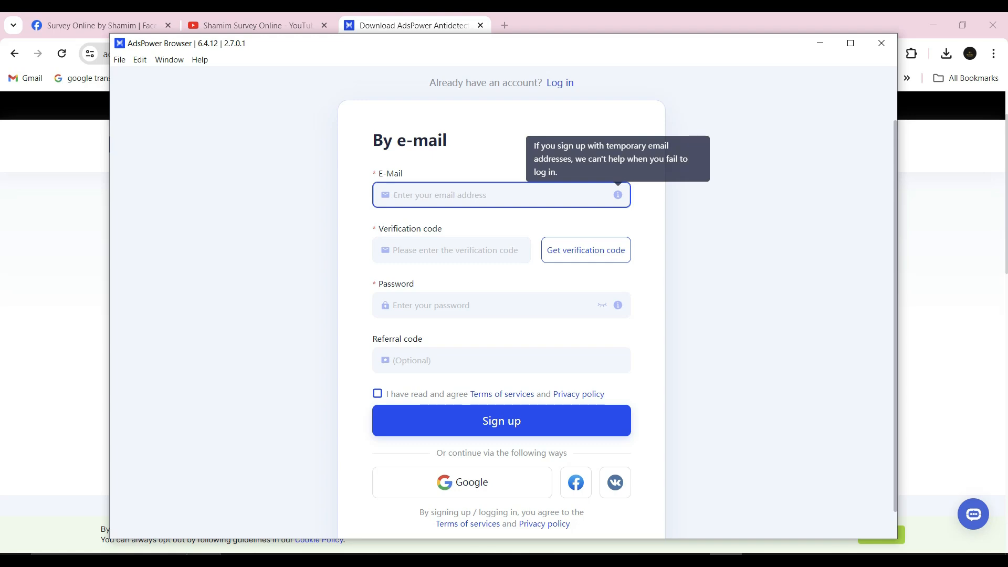
Switch Google to the first of the other signed-in accounts in a new Chrome tab and show its account details.
{"action": "left_click", "coordinate": [504, 25]}
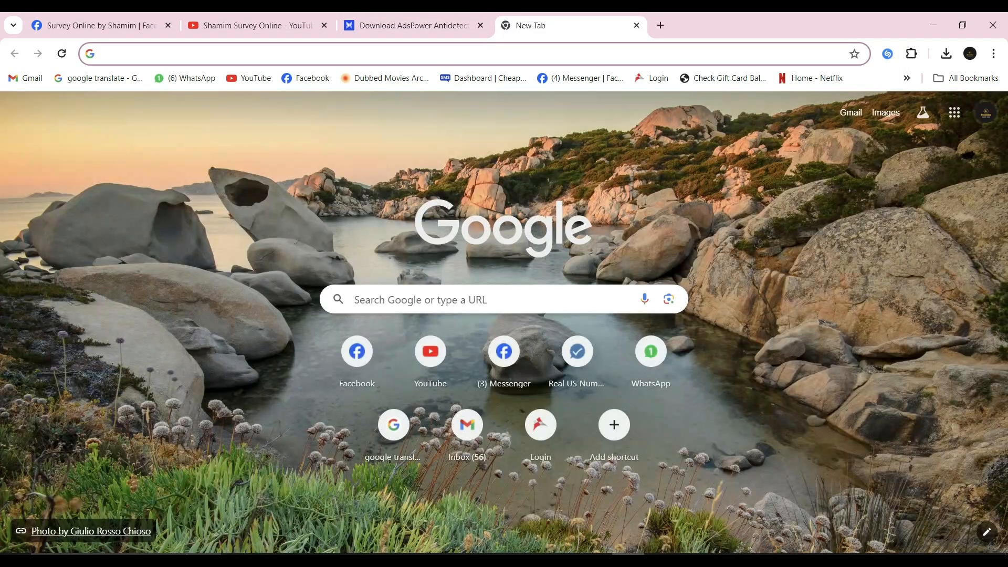
{"action": "left_click", "coordinate": [985, 112]}
{"action": "left_click", "coordinate": [810, 352]}
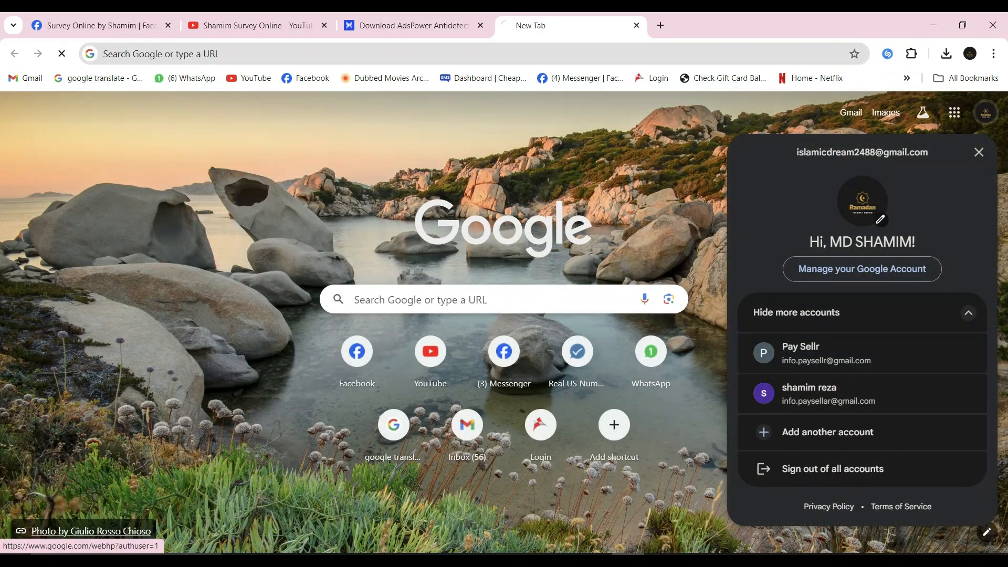
{"action": "left_click", "coordinate": [985, 112]}
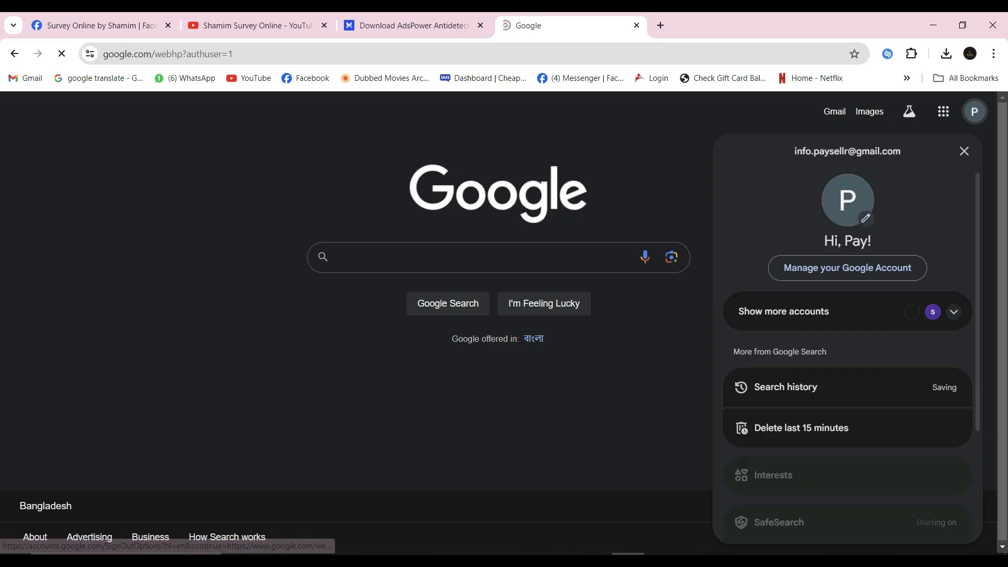
Copy the Google account's e-mail address and paste it into the e-mail field of the AdsPower sign-up form.
{"action": "triple_click", "coordinate": [832, 151]}
{"action": "right_click", "coordinate": [838, 153]}
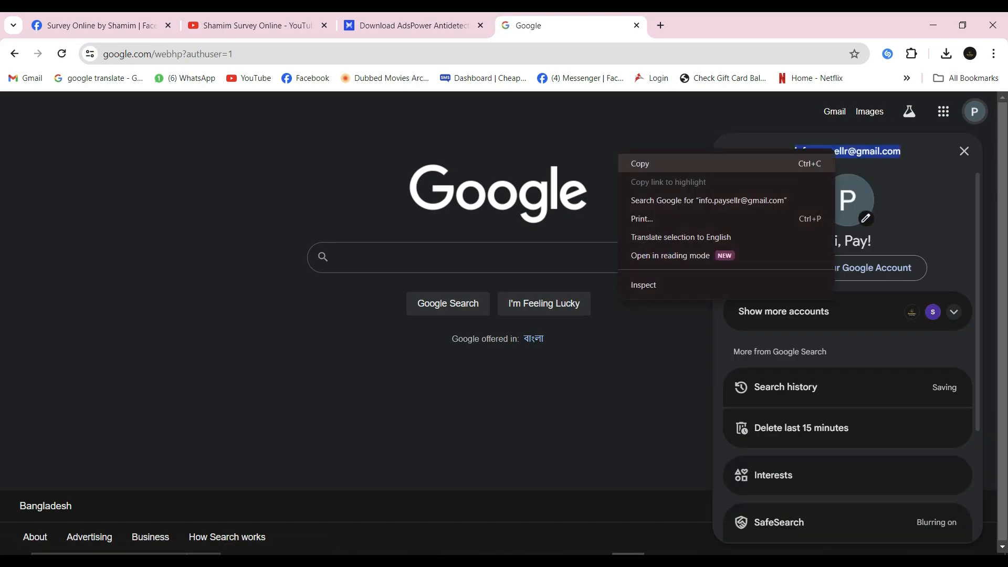
{"action": "left_click", "coordinate": [638, 162]}
{"action": "key", "text": "alt+Tab"}
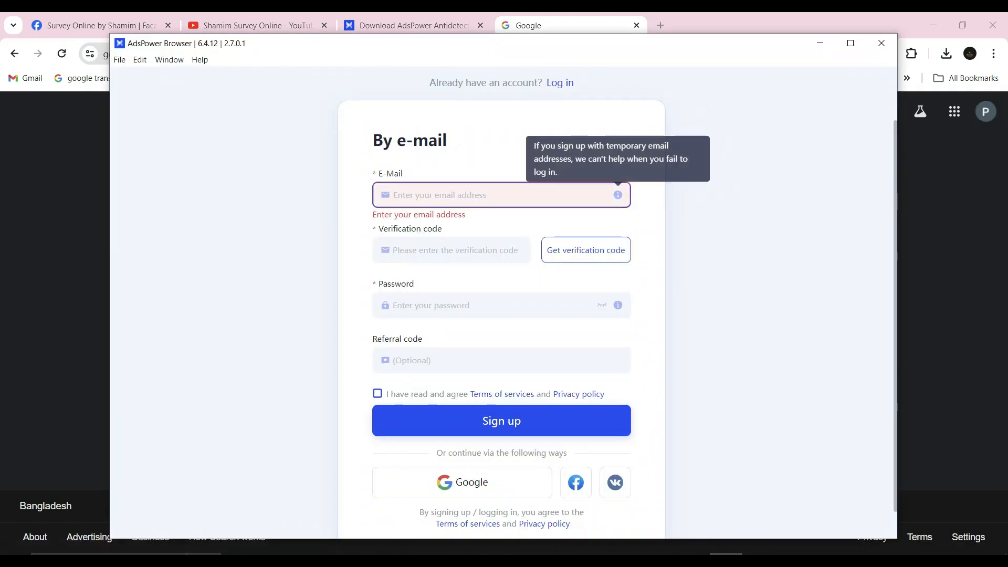
{"action": "key", "text": "ctrl+v"}
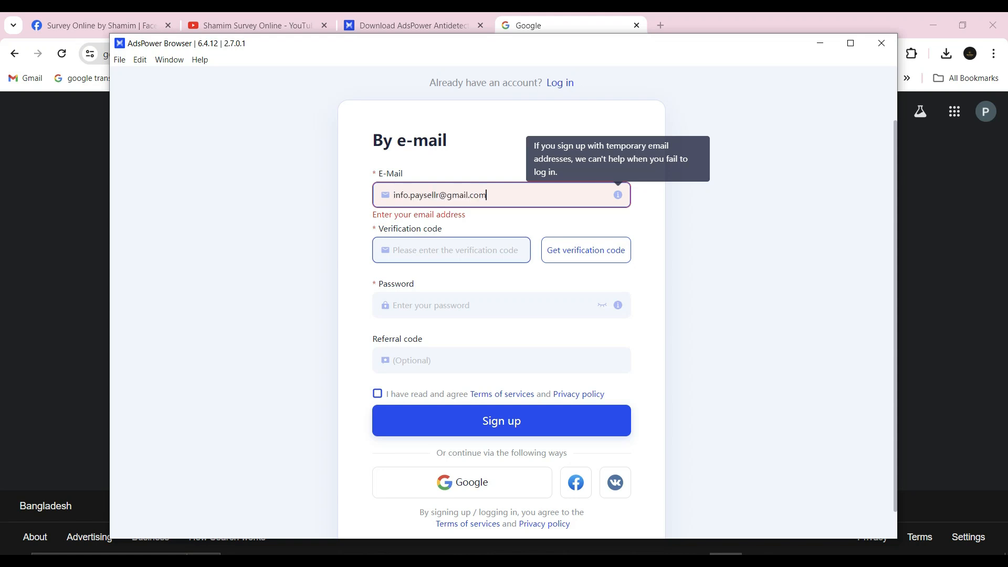
Try to request a verification code for the e-mail address in the AdsPower sign-up form.
{"action": "left_click", "coordinate": [586, 250]}
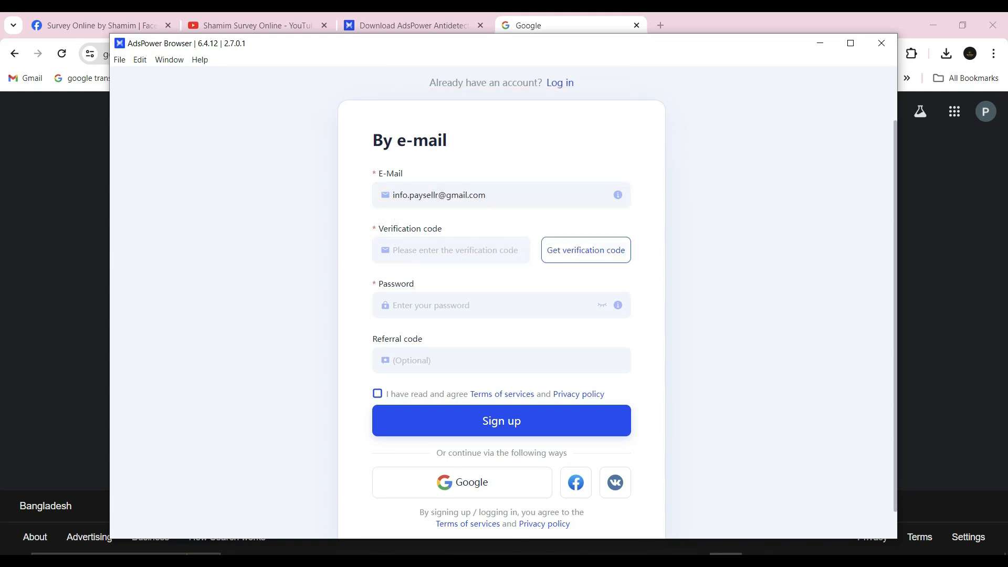
{"action": "left_click", "coordinate": [586, 250]}
{"action": "left_click_drag", "start_coordinate": [567, 102], "coordinate": [410, 102]}
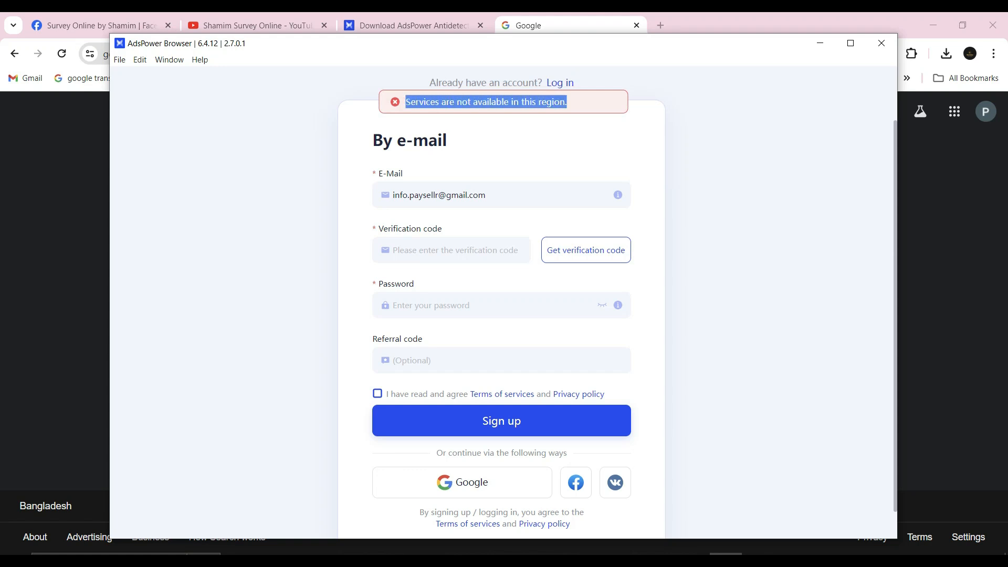
{"action": "left_click", "coordinate": [486, 102]}
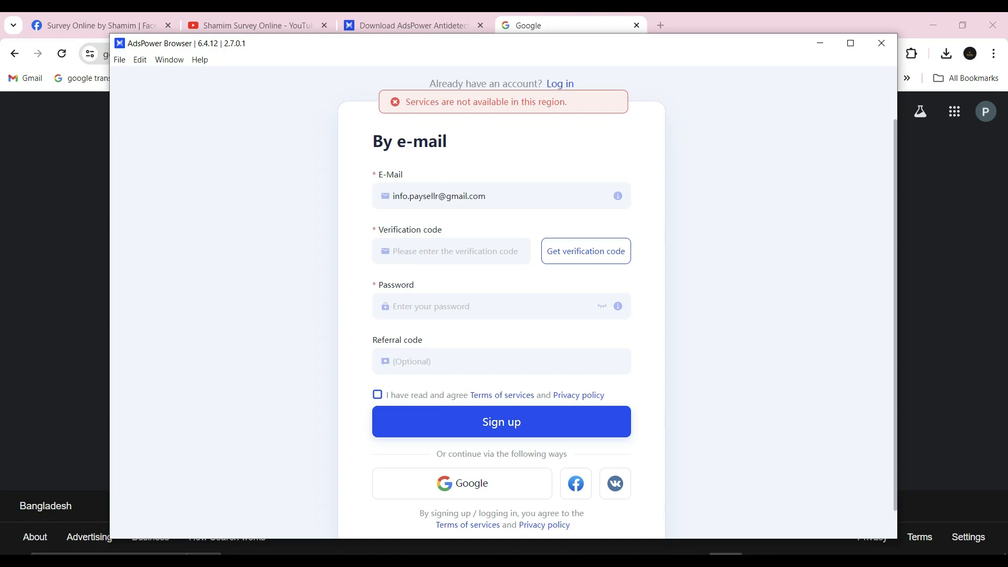
{"action": "scroll", "coordinate": [503, 302], "scroll_direction": "up", "scroll_amount": 2}
Search for "touch vpn for pc" in a new Chrome tab and open the Touch VPN site's platform selection page.
{"action": "left_click", "coordinate": [660, 25]}
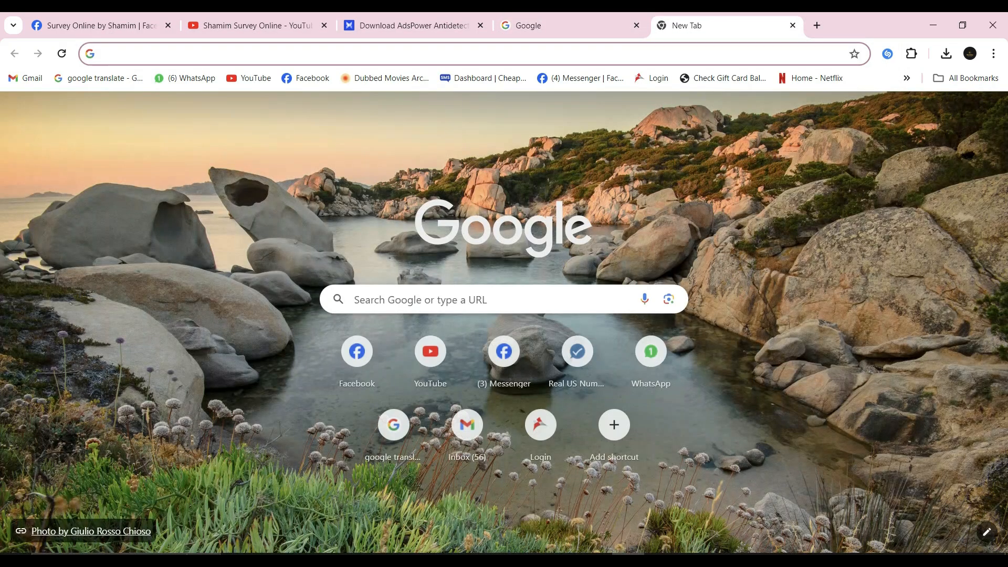
{"action": "type", "text": "tou"}
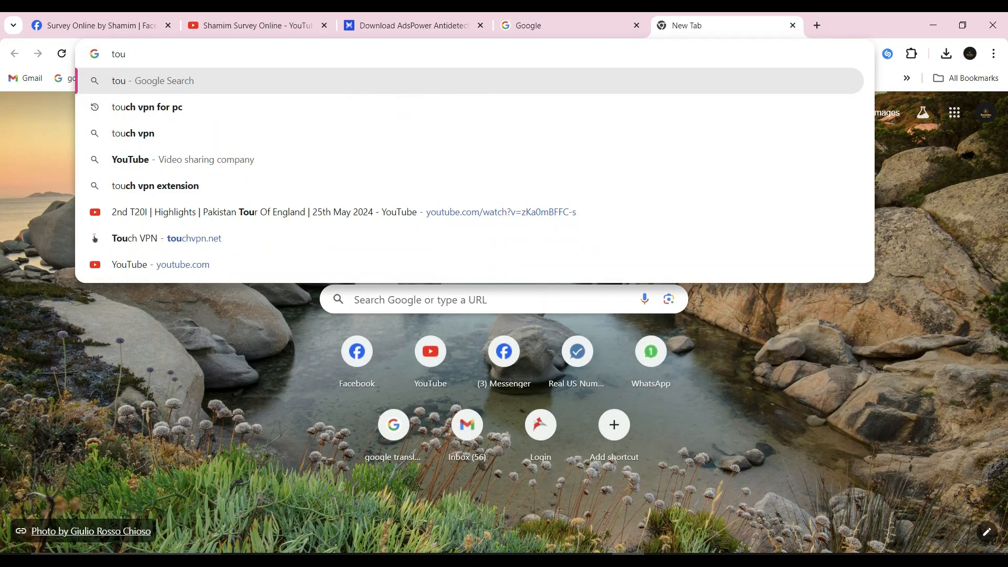
{"action": "left_click", "coordinate": [147, 107]}
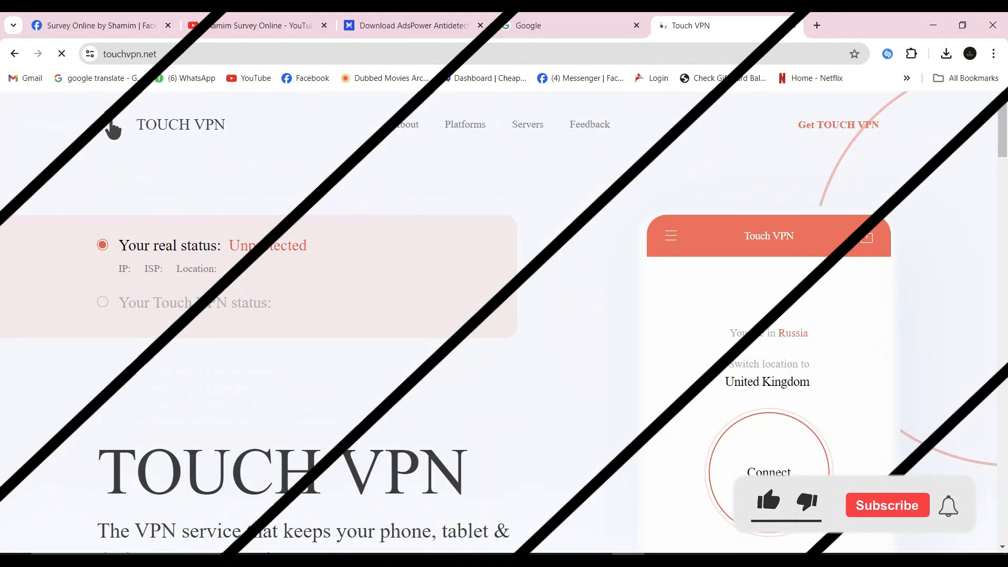
{"action": "scroll", "coordinate": [499, 323], "scroll_direction": "down", "scroll_amount": 6}
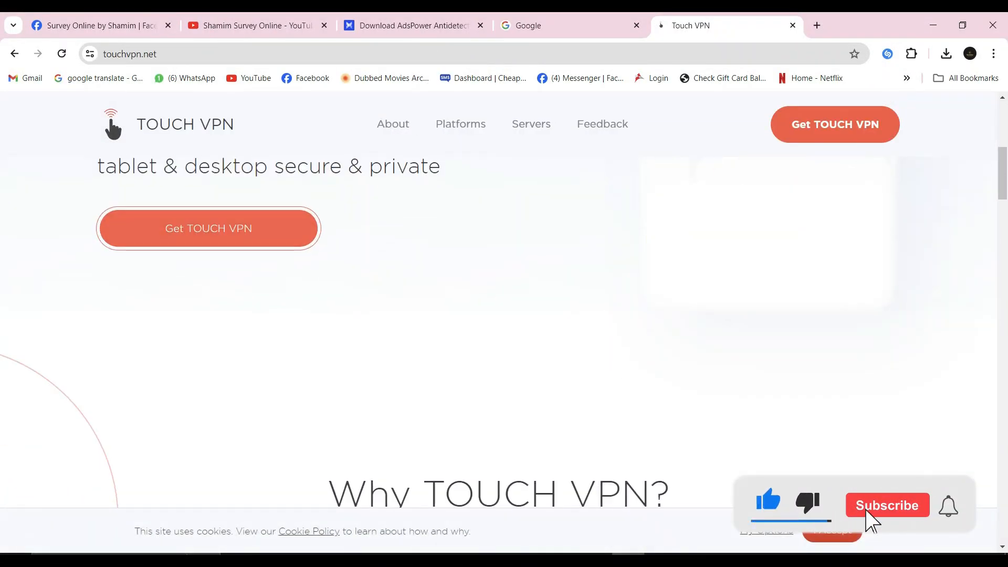
{"action": "left_click", "coordinate": [209, 227]}
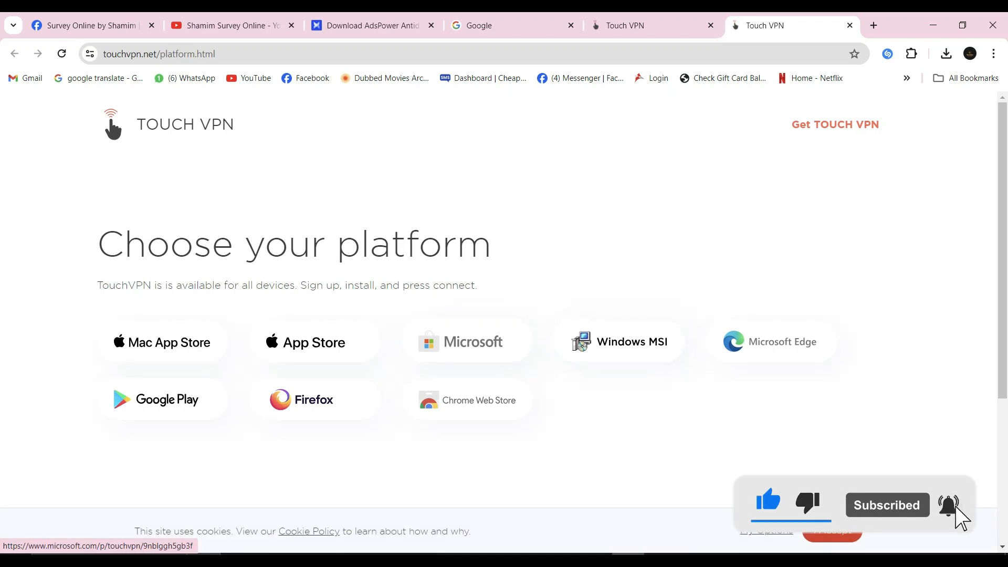
Download the Windows MSI version of Touch VPN and close the extra Touch VPN tab.
{"action": "left_click", "coordinate": [624, 341]}
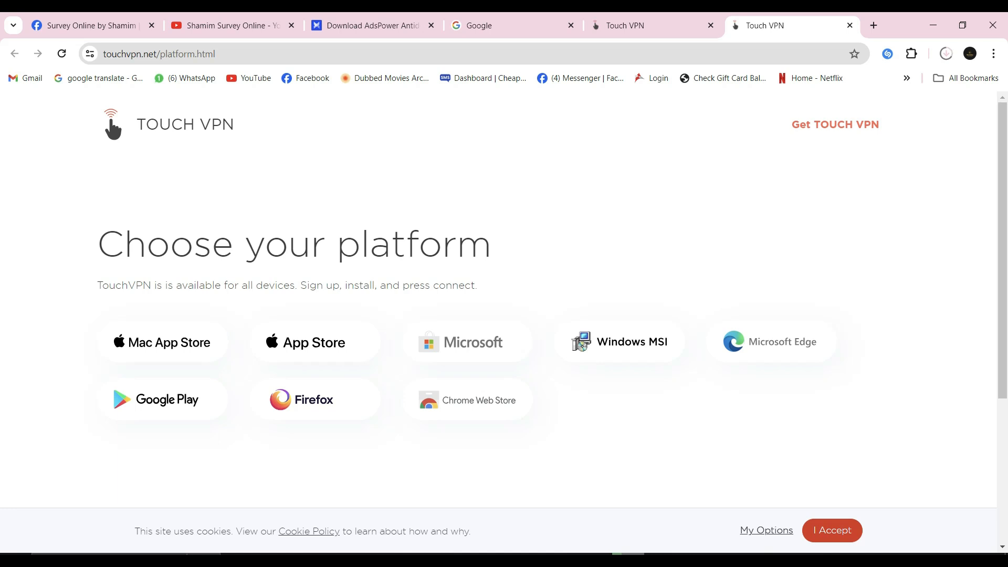
{"action": "left_click", "coordinate": [946, 54]}
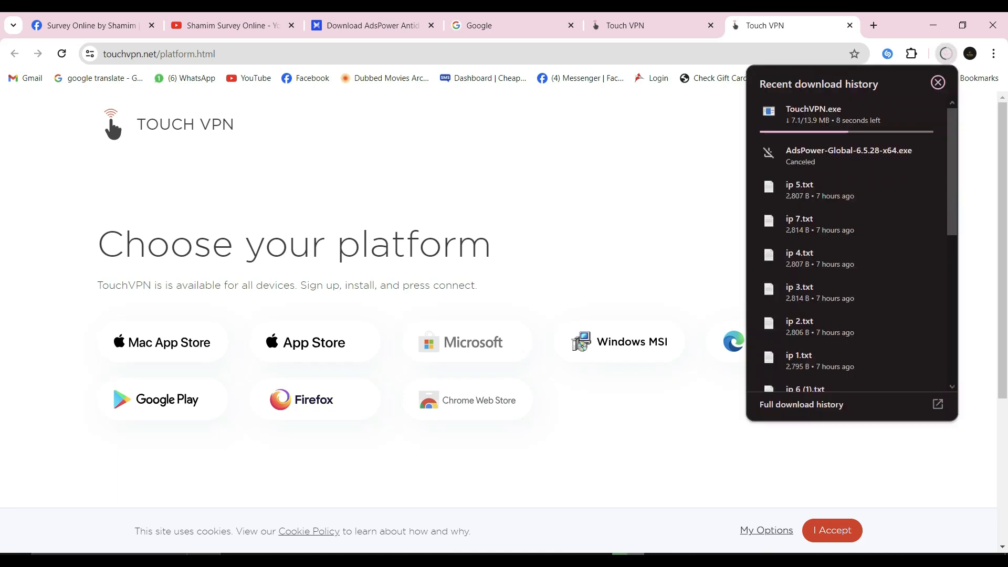
{"action": "left_click", "coordinate": [710, 25]}
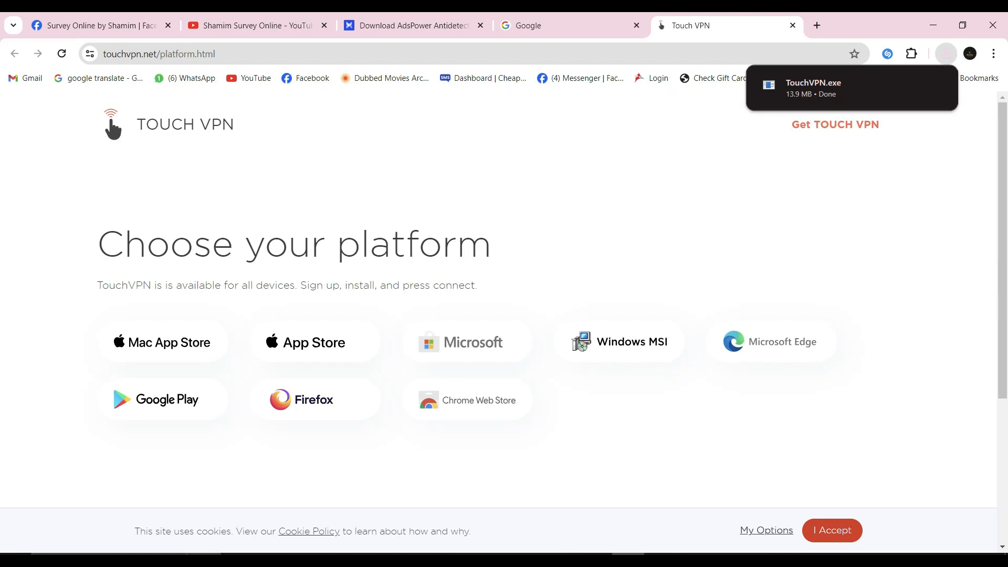
Run the downloaded TouchVPN.exe, accept the privacy policy and install Touch VPN.
{"action": "left_click", "coordinate": [945, 54]}
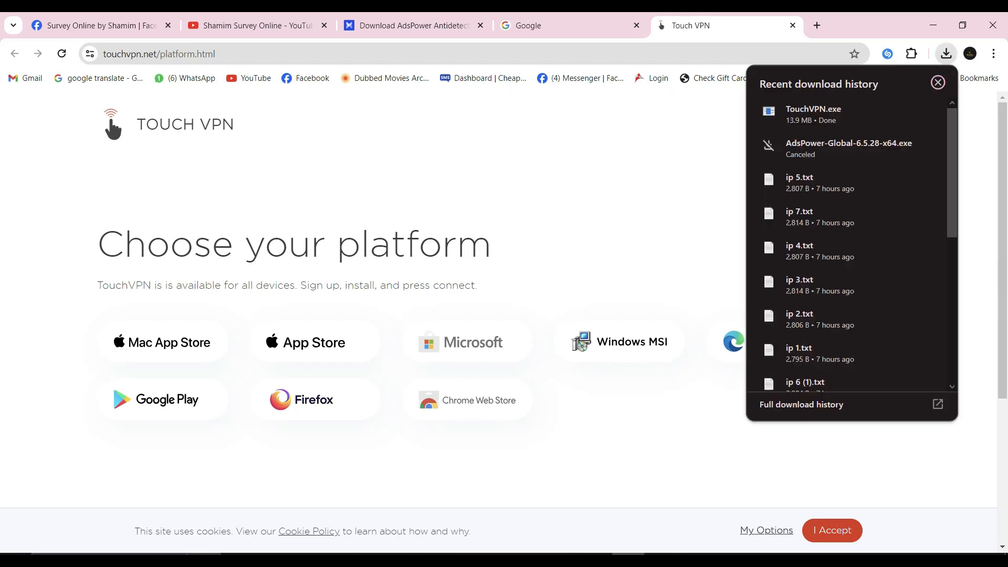
{"action": "left_click", "coordinate": [821, 117]}
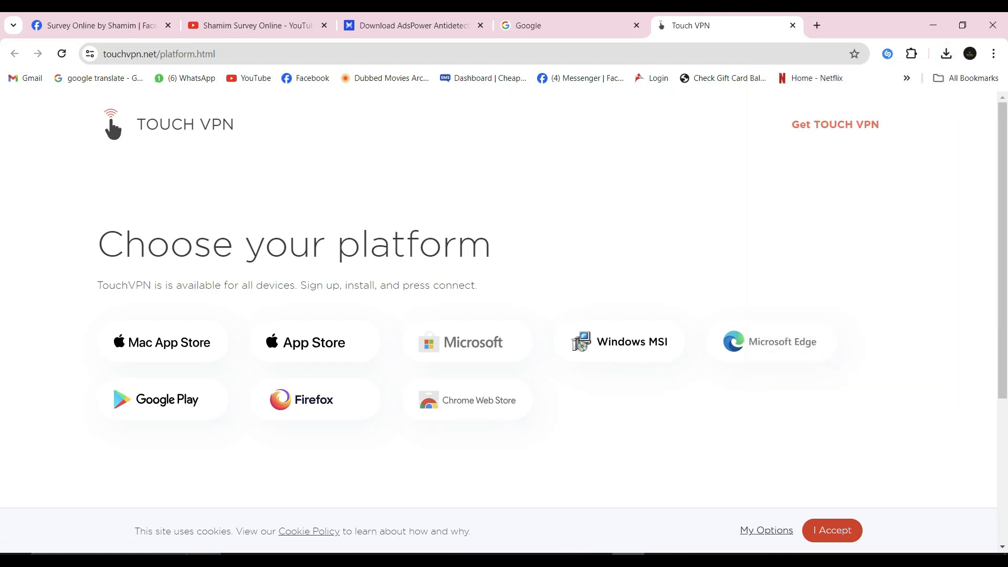
{"action": "left_click", "coordinate": [933, 25]}
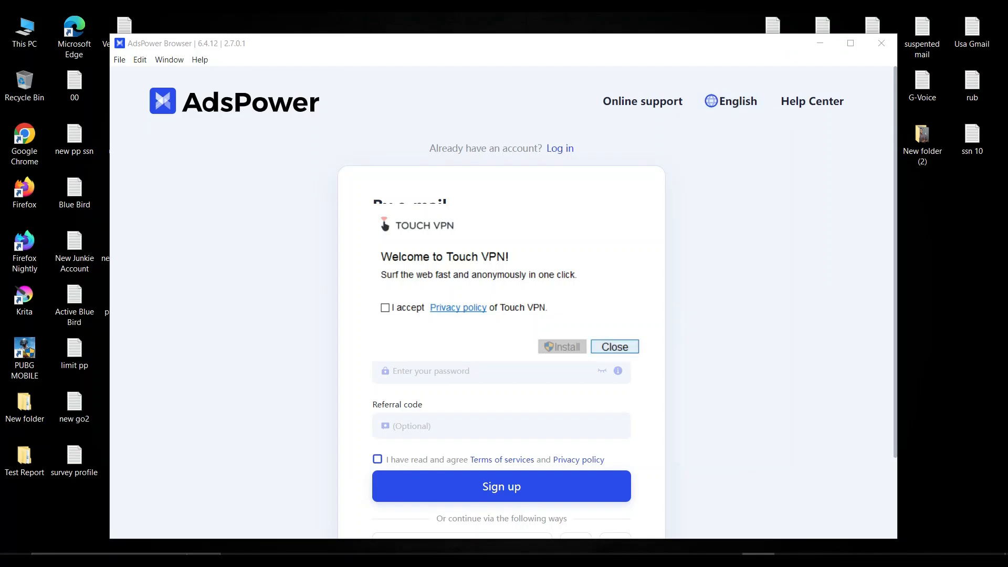
{"action": "left_click", "coordinate": [385, 307]}
{"action": "left_click", "coordinate": [563, 346]}
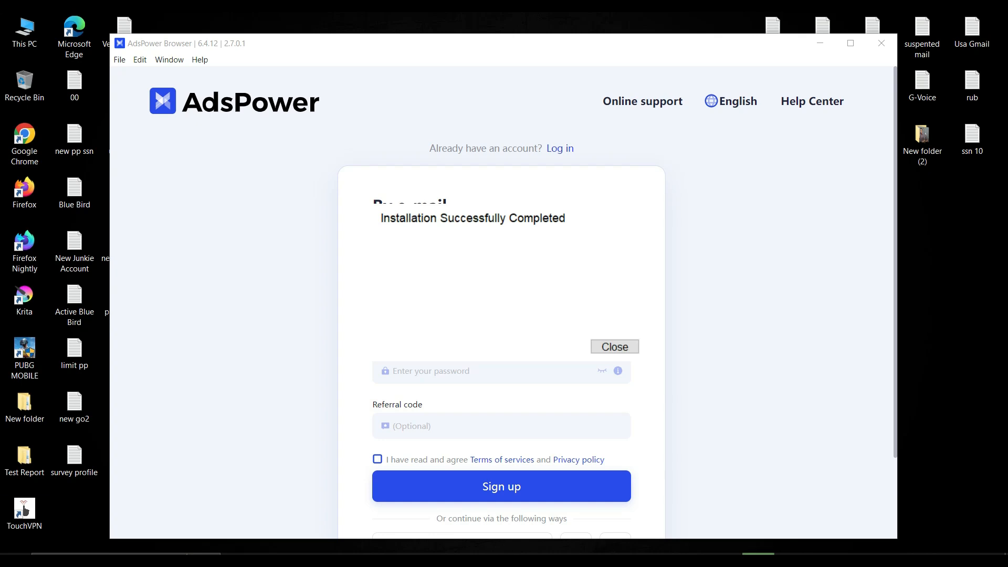
Minimize the AdsPower window, close the Touch VPN installer and connect the VPN with the Optimal virtual location.
{"action": "left_click", "coordinate": [25, 513]}
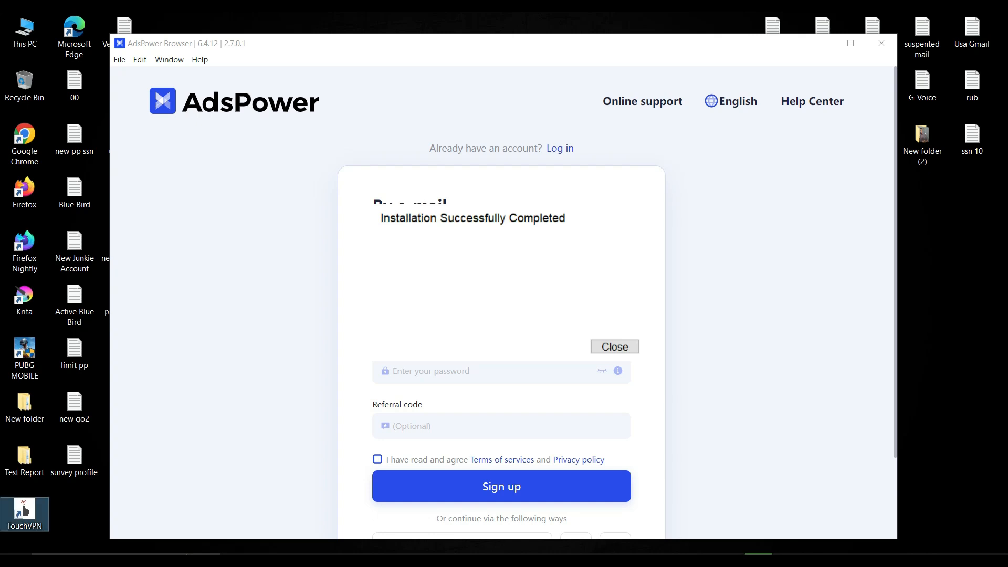
{"action": "left_click", "coordinate": [820, 43]}
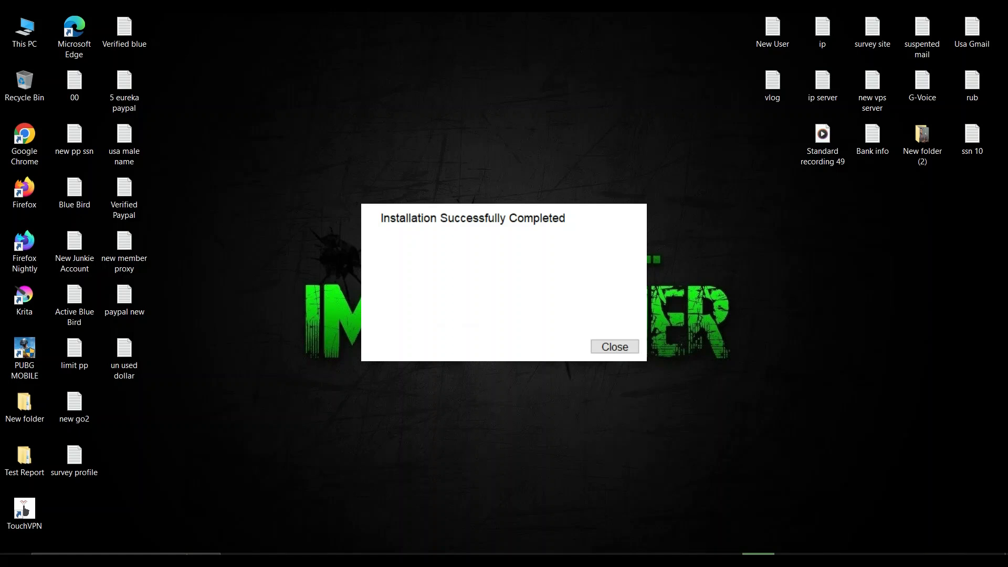
{"action": "left_click", "coordinate": [614, 347]}
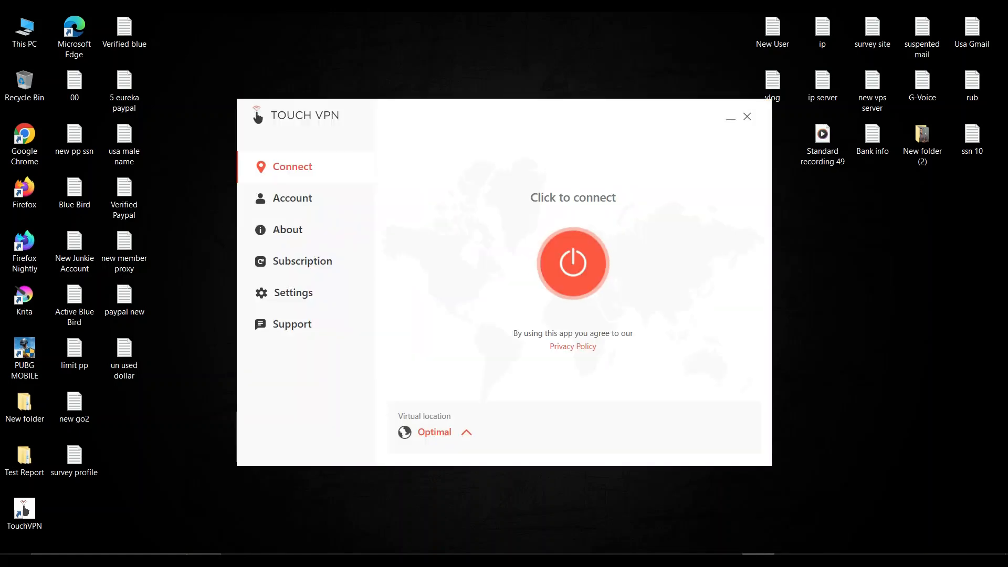
{"action": "left_click", "coordinate": [573, 263]}
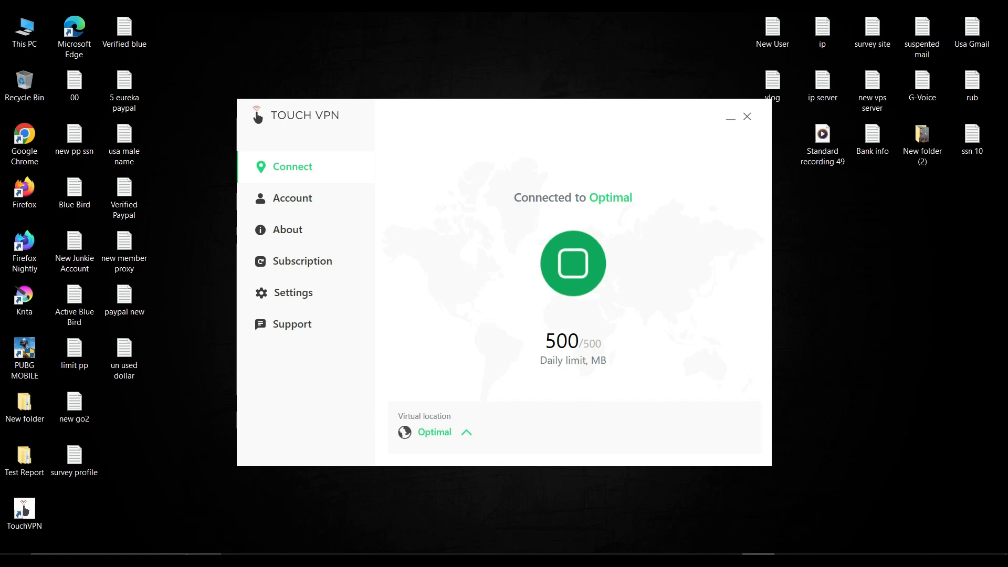
Switch back to AdsPower Browser and request the e-mail verification code for the sign-up form.
{"action": "left_click", "coordinate": [726, 555]}
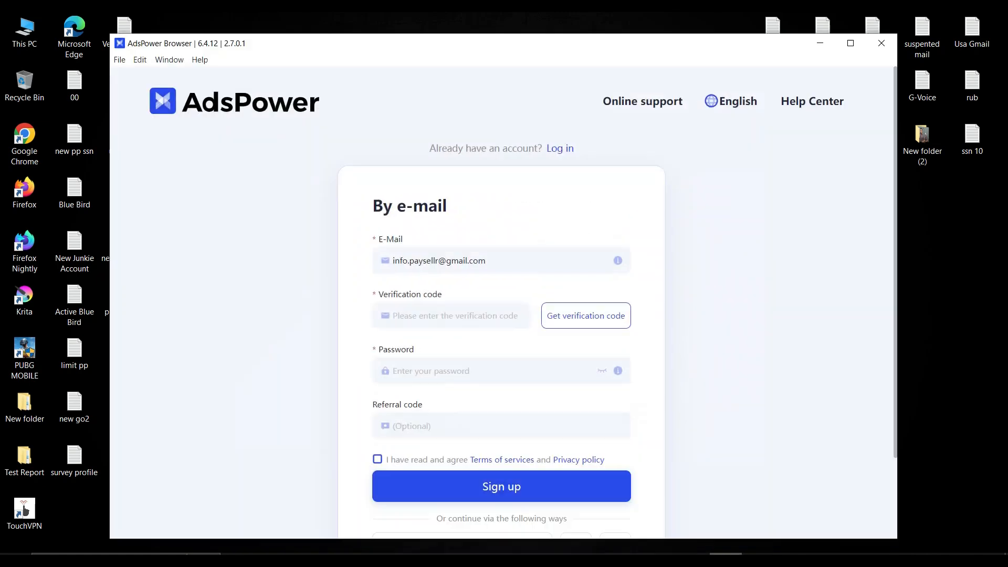
{"action": "left_click", "coordinate": [578, 316]}
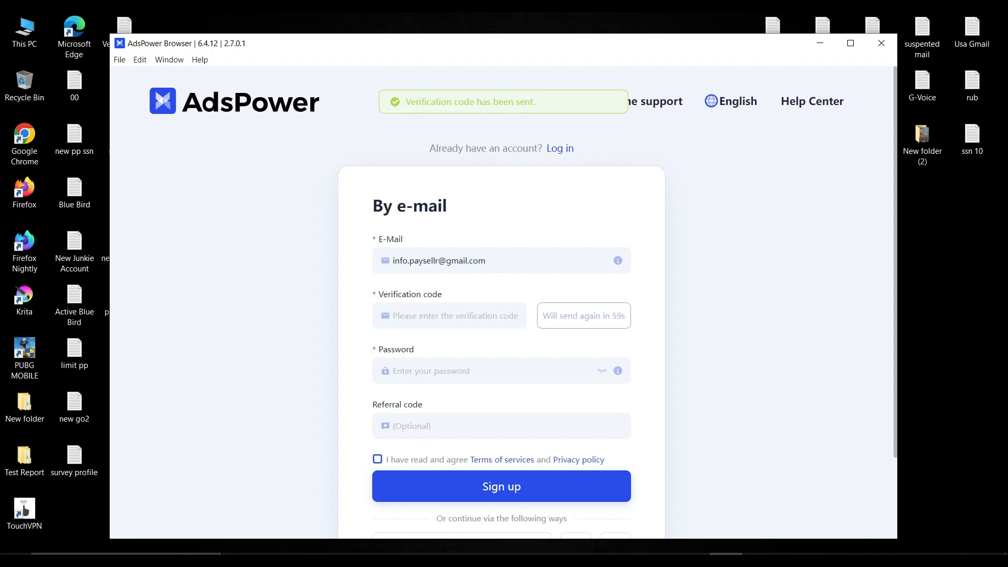
{"action": "left_click_drag", "start_coordinate": [426, 102], "coordinate": [536, 102]}
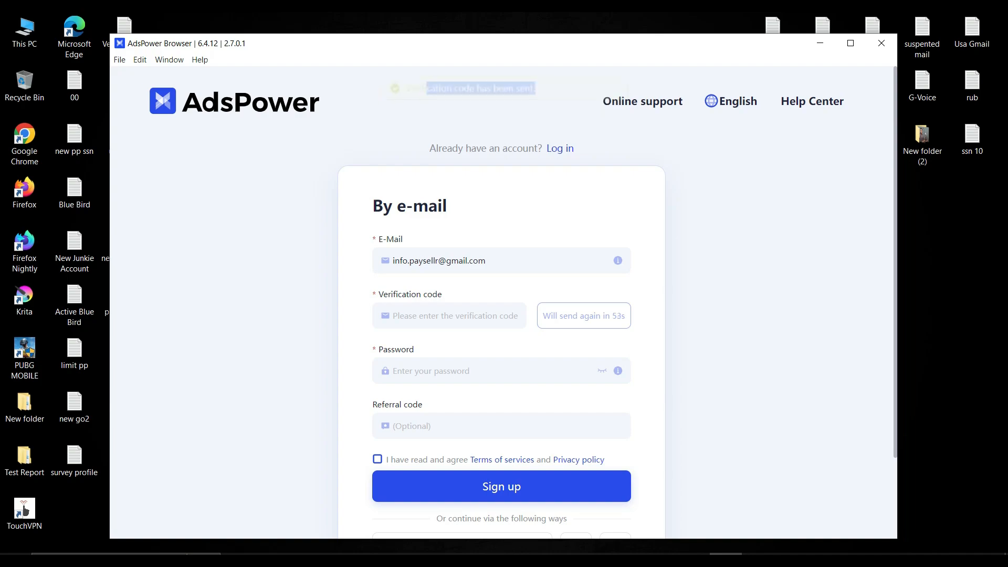
Copy the verification code from the AdsPower e-mail in Gmail and paste it into the verification code field of the AdsPower sign-up form.
{"action": "left_click", "coordinate": [628, 559]}
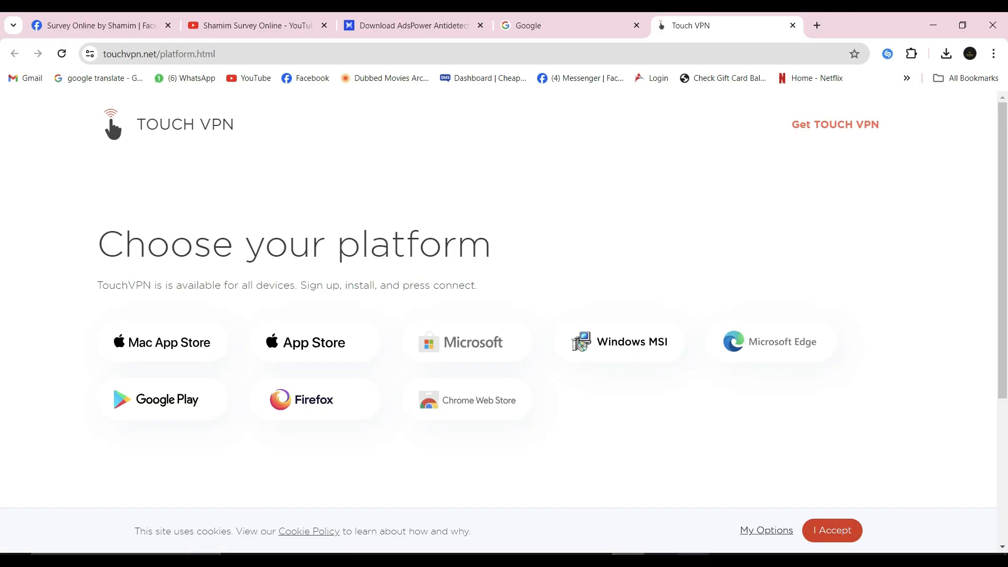
{"action": "left_click", "coordinate": [817, 26]}
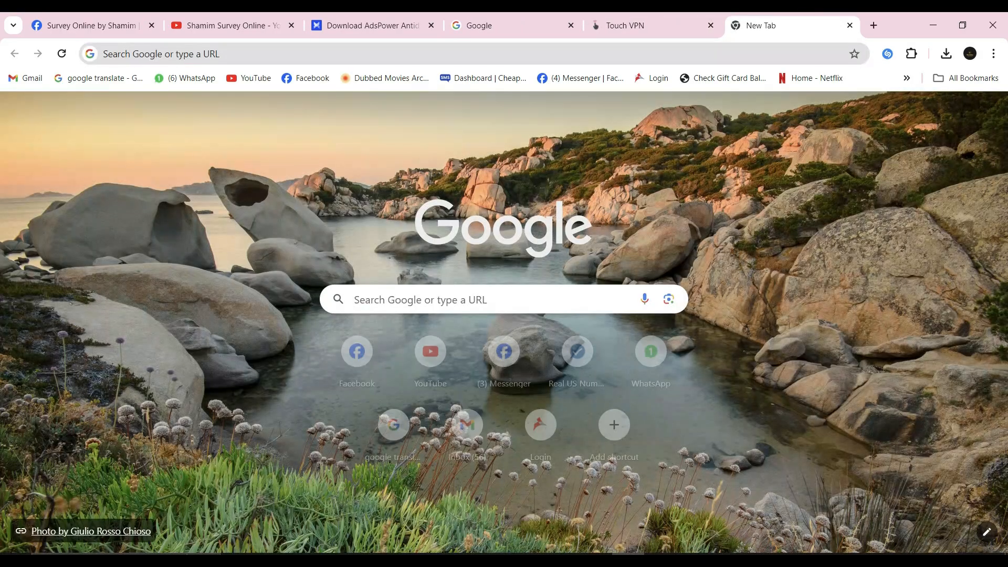
{"action": "left_click", "coordinate": [26, 77]}
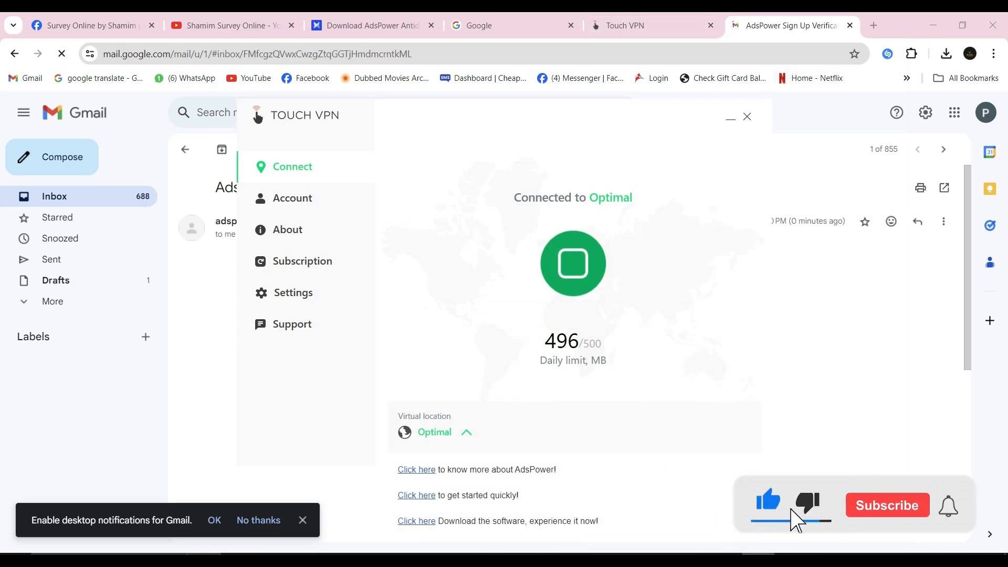
{"action": "key", "text": "alt+Tab"}
{"action": "scroll", "coordinate": [570, 346], "scroll_direction": "down", "scroll_amount": 4}
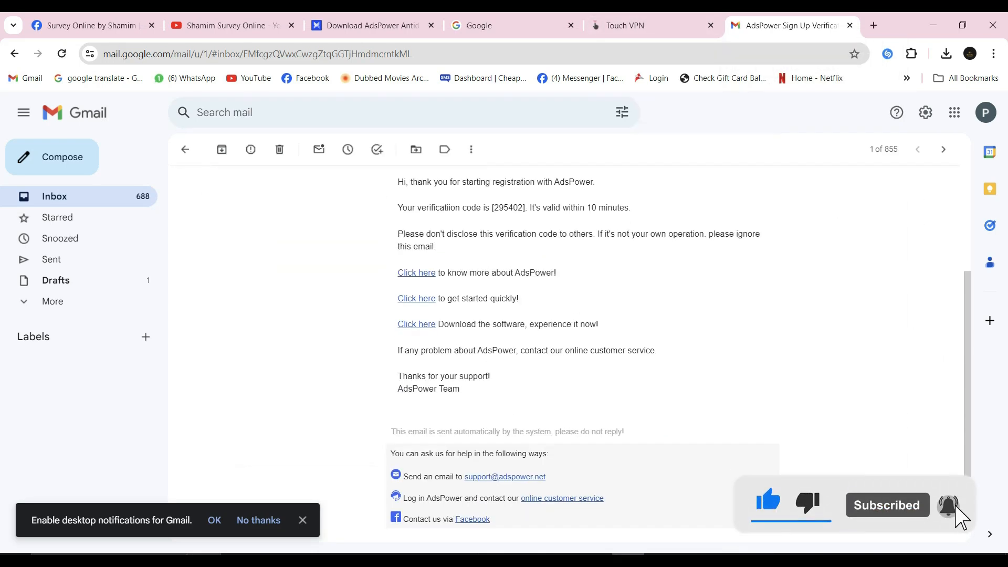
{"action": "right_click", "coordinate": [504, 209]}
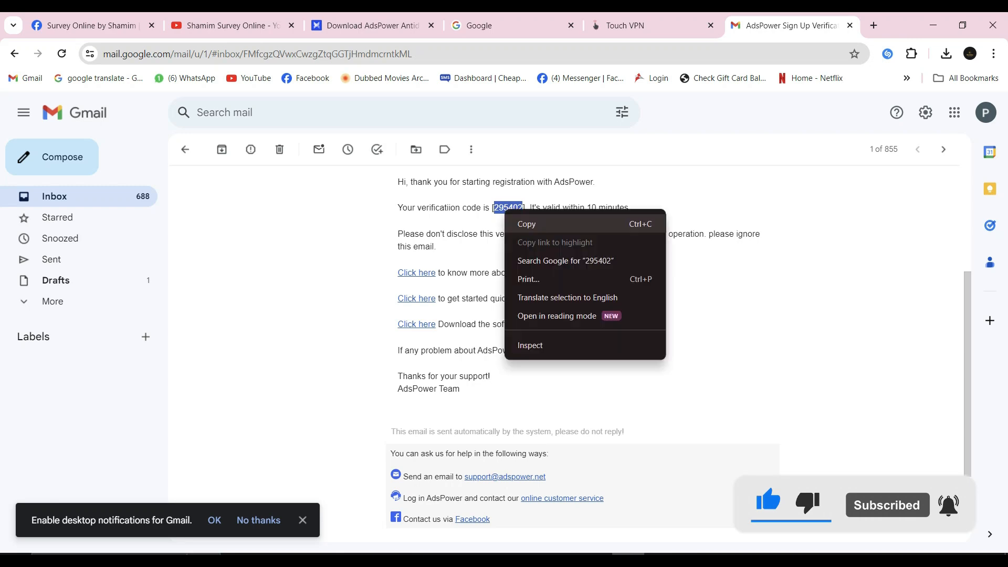
{"action": "left_click", "coordinate": [526, 224]}
{"action": "key", "text": "alt+Tab"}
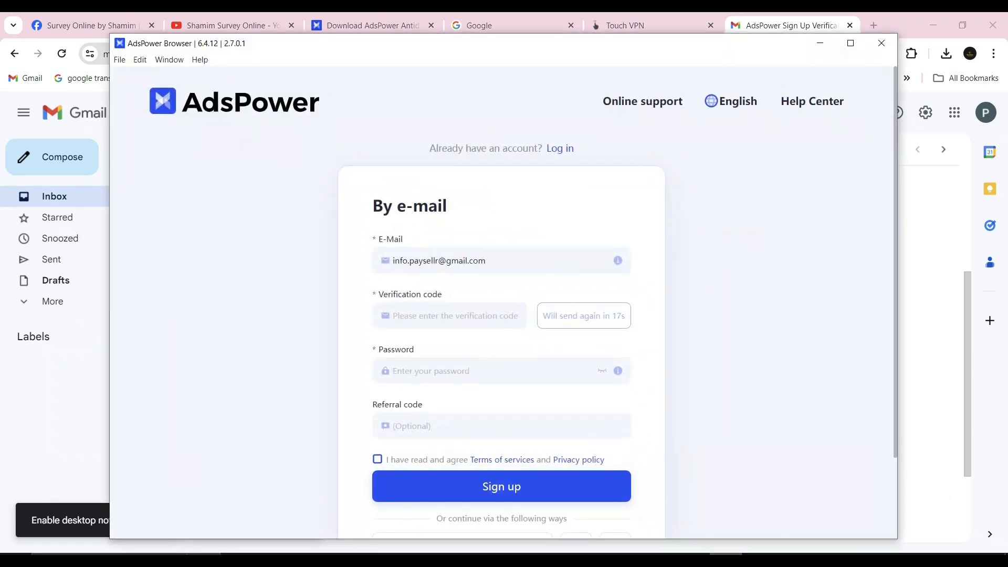
{"action": "left_click", "coordinate": [444, 316]}
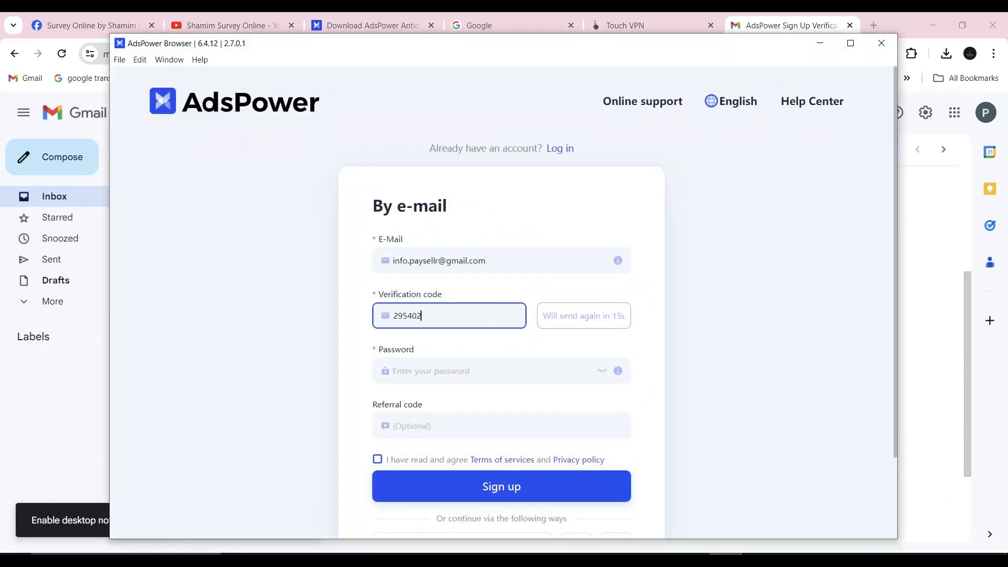
Enter the account password, agree to the terms of services and privacy policy, and submit the sign-up form.
{"action": "left_click", "coordinate": [447, 370]}
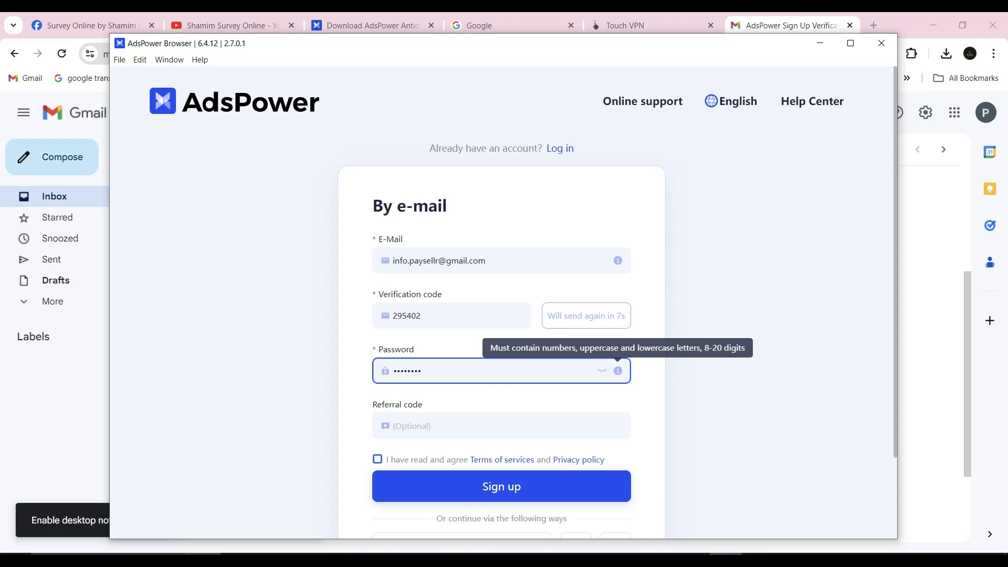
{"action": "left_click", "coordinate": [377, 459]}
{"action": "left_click", "coordinate": [501, 486]}
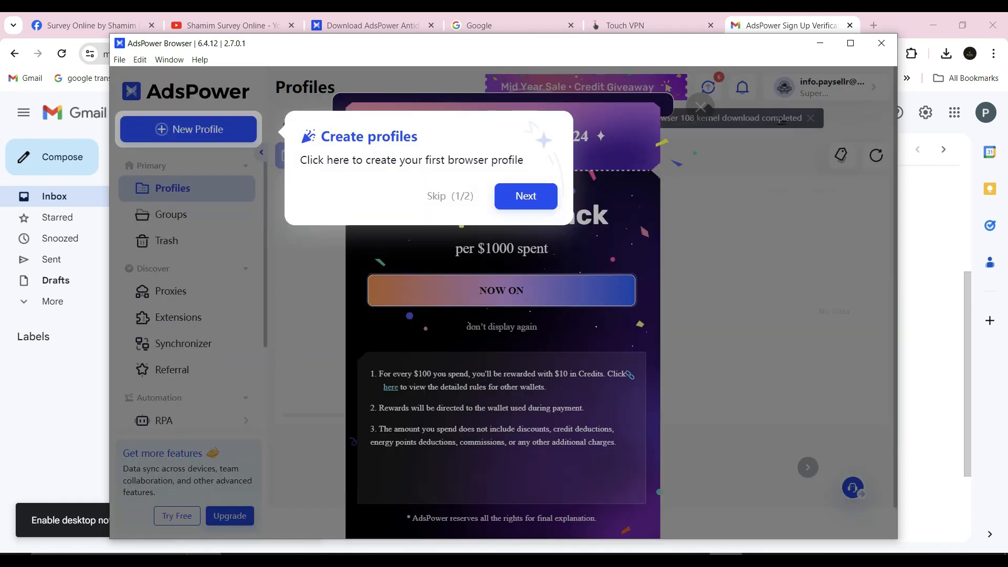
Skip the Create profiles guide in AdsPower and disconnect the VPN in Touch VPN.
{"action": "left_click", "coordinate": [436, 196]}
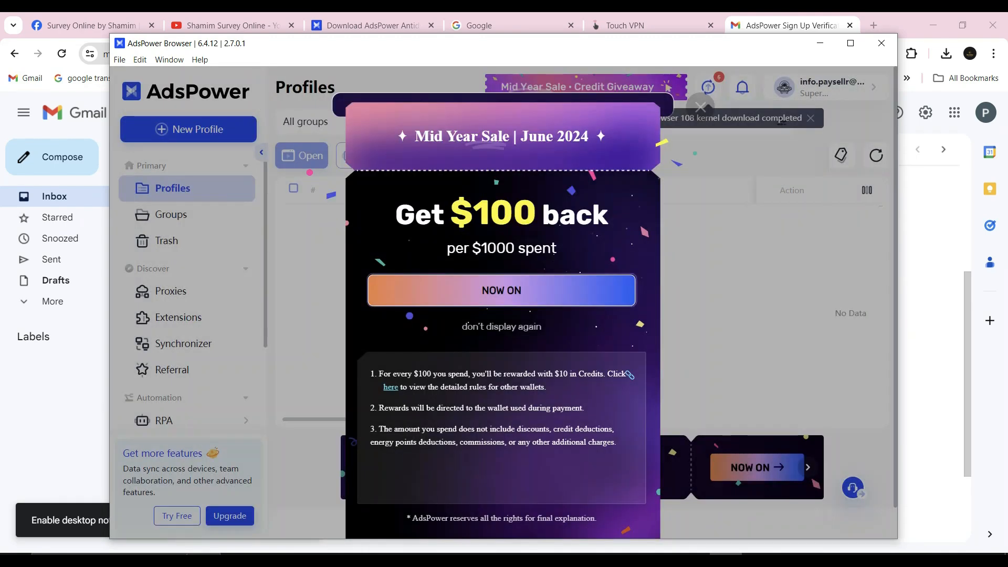
{"action": "left_click", "coordinate": [758, 559]}
{"action": "left_click", "coordinate": [573, 262]}
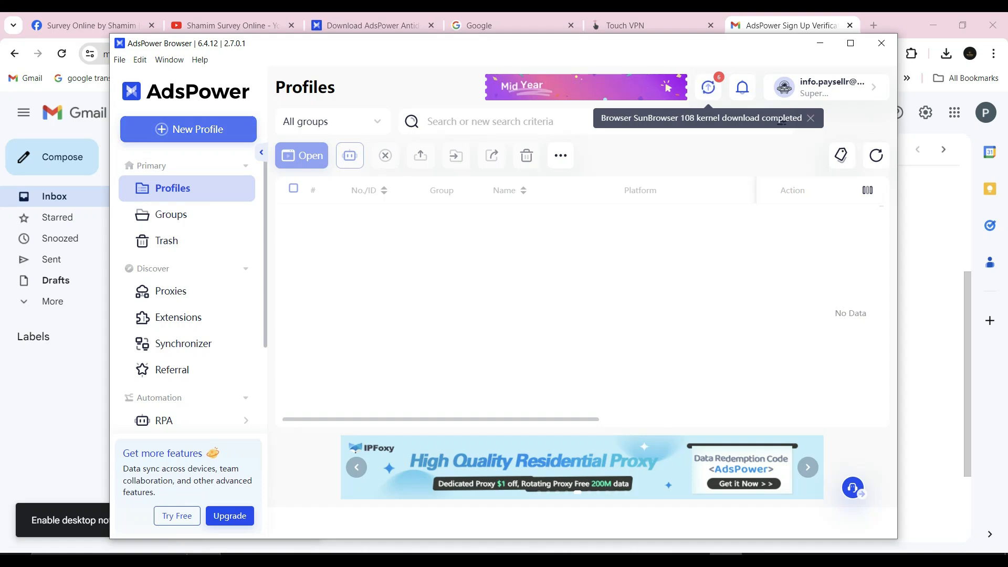
Start a new browser profile named apple, using SunBrowser with the Chrome 123 kernel and macOS as the operating system.
{"action": "left_click", "coordinate": [188, 129]}
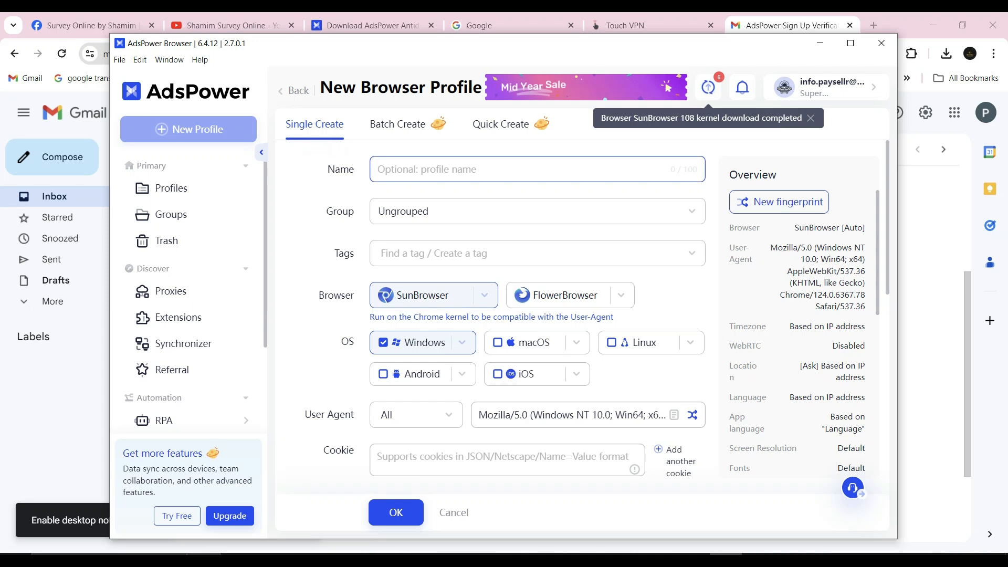
{"action": "type", "text": "apple"}
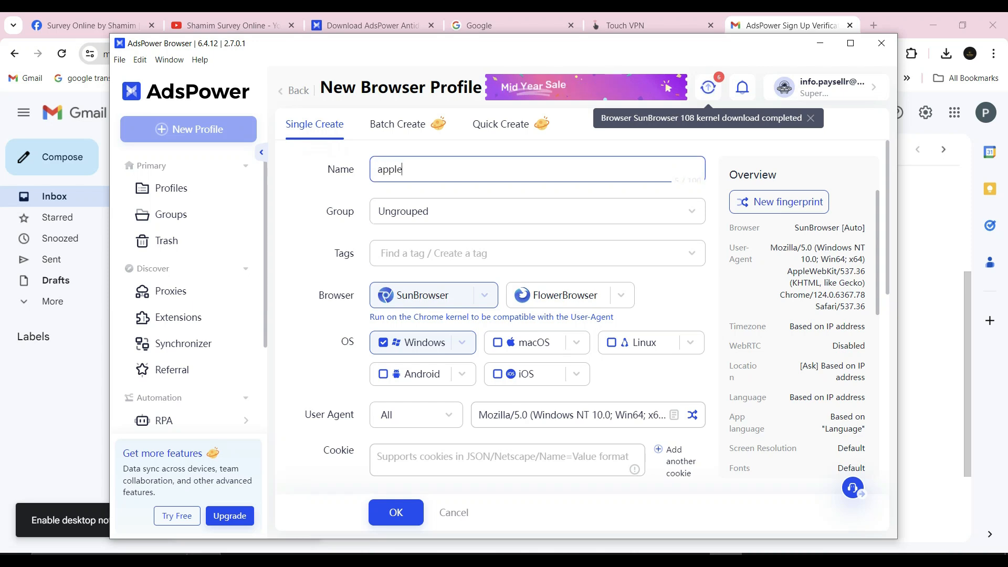
{"action": "left_click", "coordinate": [485, 295]}
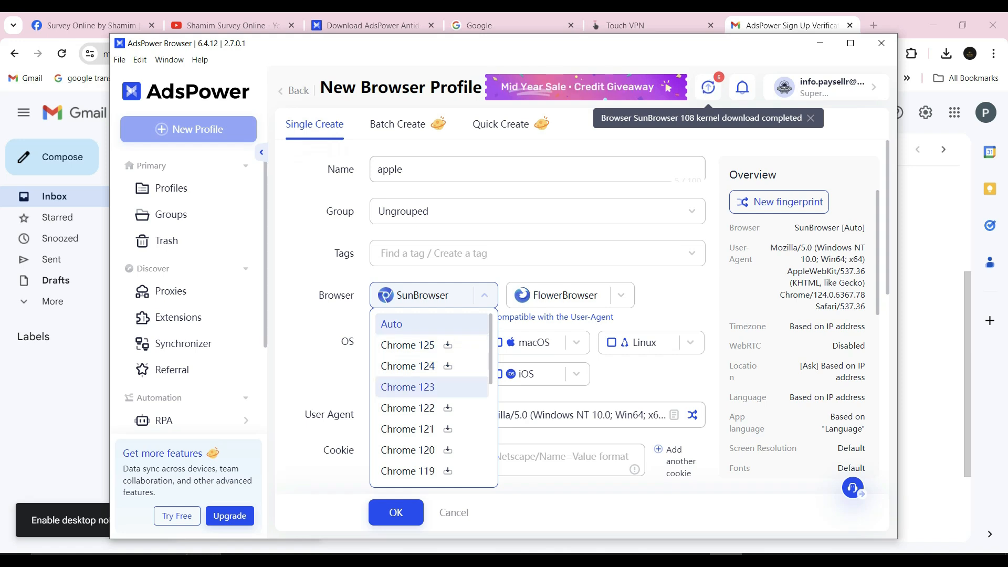
{"action": "left_click", "coordinate": [408, 386]}
{"action": "scroll", "coordinate": [407, 387], "scroll_direction": "down", "scroll_amount": 1}
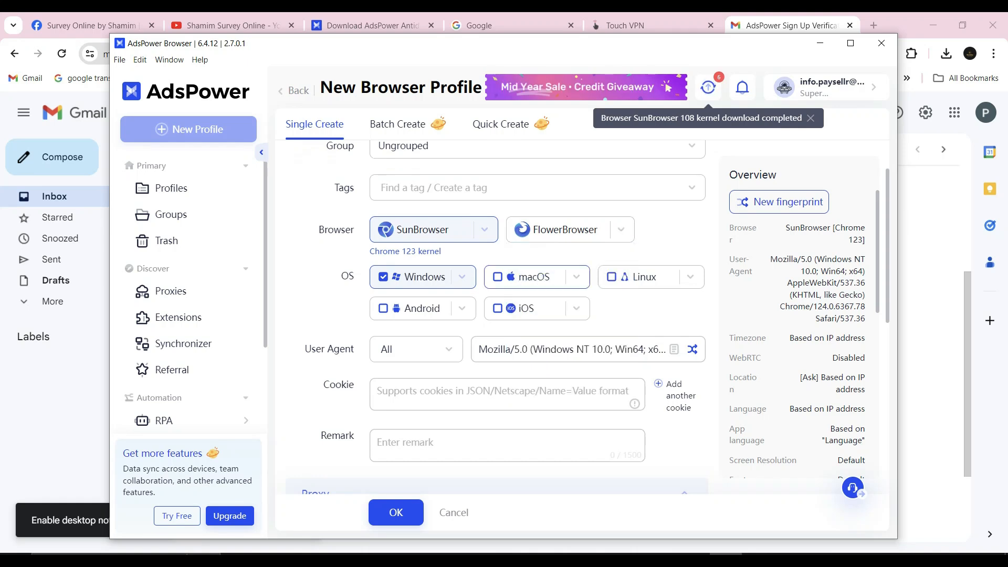
{"action": "left_click", "coordinate": [529, 277]}
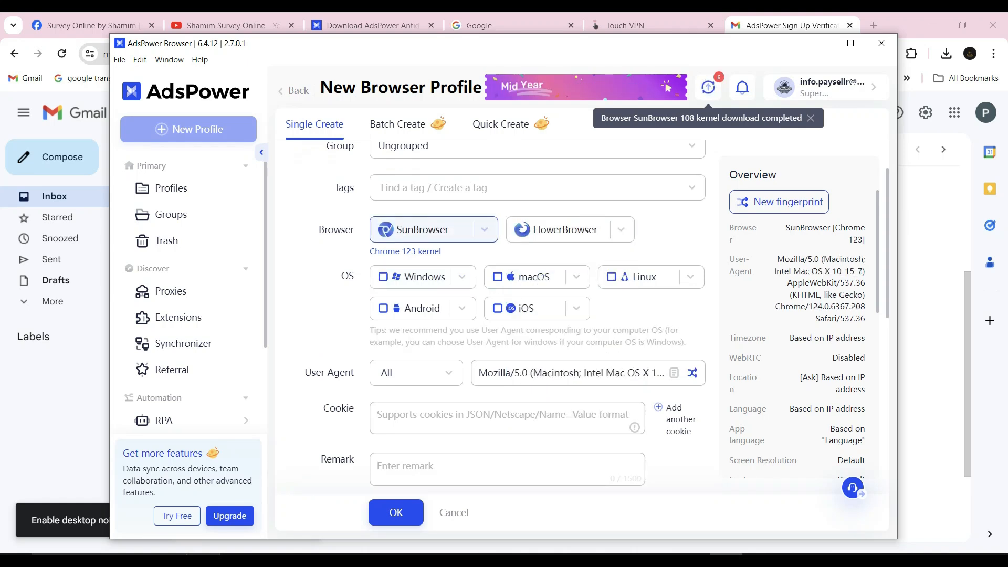
Set the new profile's proxy type to HTTP.
{"action": "scroll", "coordinate": [529, 283], "scroll_direction": "down", "scroll_amount": 3}
{"action": "scroll", "coordinate": [493, 315], "scroll_direction": "down", "scroll_amount": 3}
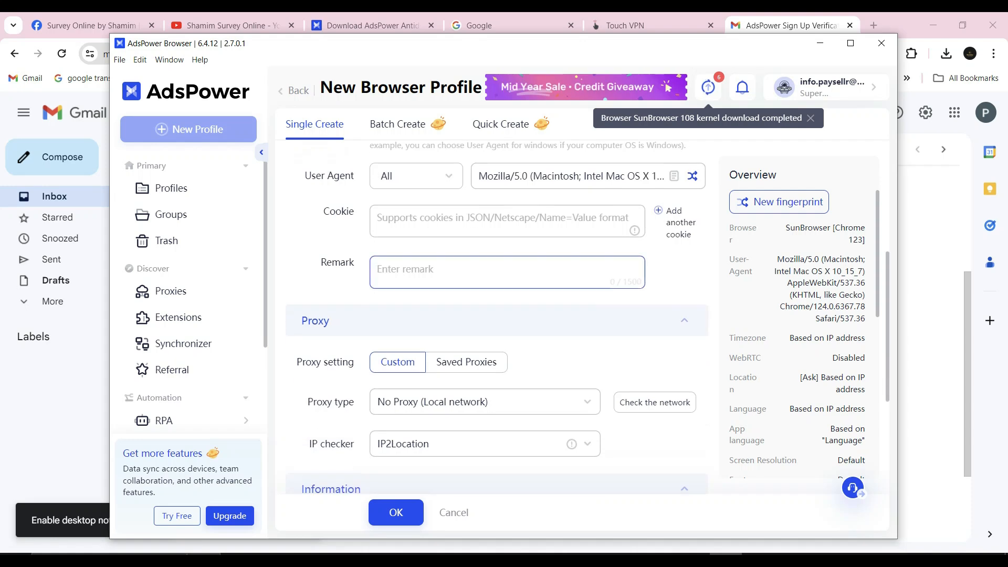
{"action": "left_click", "coordinate": [484, 336]}
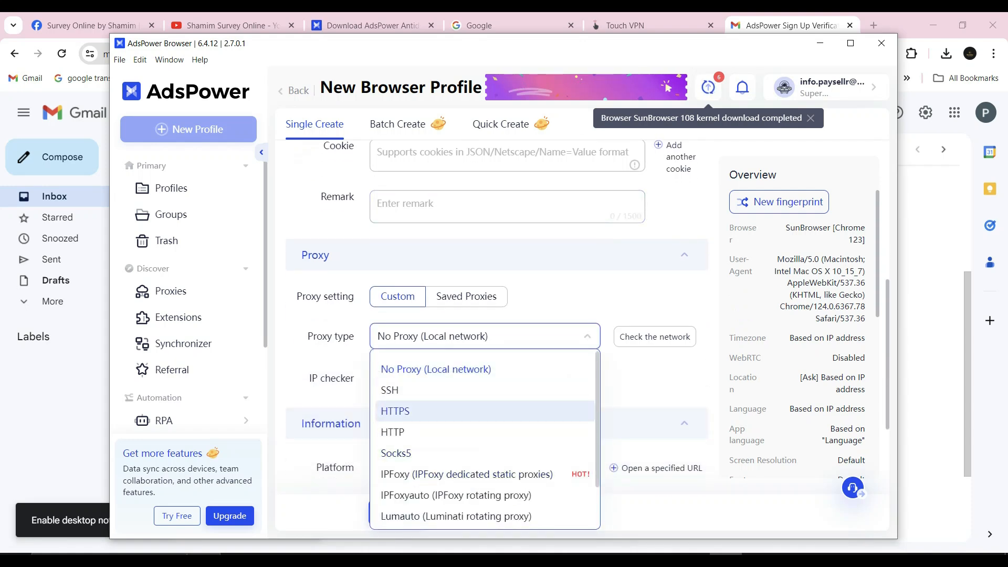
{"action": "left_click", "coordinate": [473, 432]}
Copy the proxy address 62.164.249.14:42983 from the Notepad note into the profile's Host:Port fields.
{"action": "scroll", "coordinate": [472, 464], "scroll_direction": "down", "scroll_amount": 1}
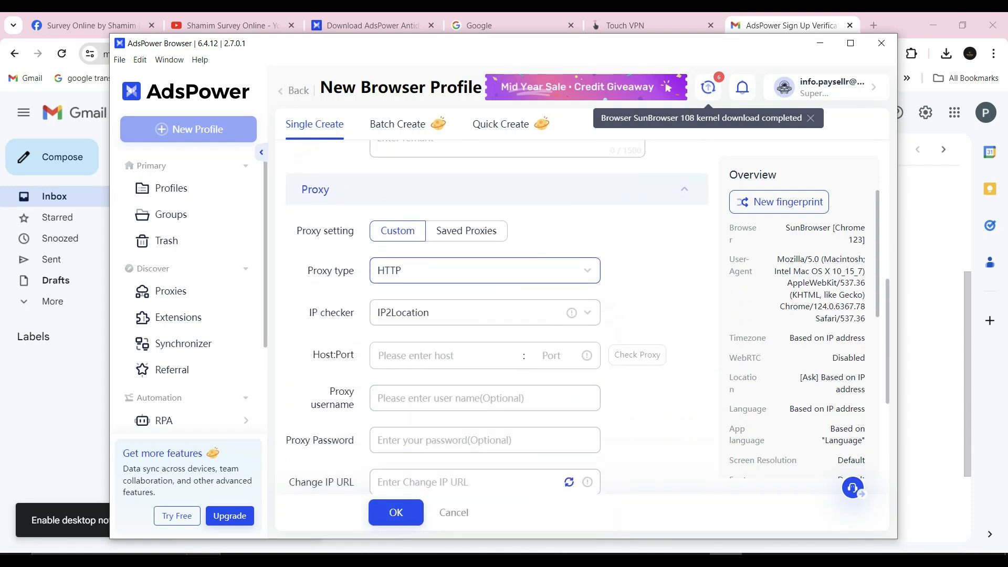
{"action": "left_click", "coordinate": [367, 554]}
{"action": "left_click_drag", "start_coordinate": [162, 215], "coordinate": [63, 214]}
{"action": "right_click", "coordinate": [152, 249]}
{"action": "left_click", "coordinate": [180, 286]}
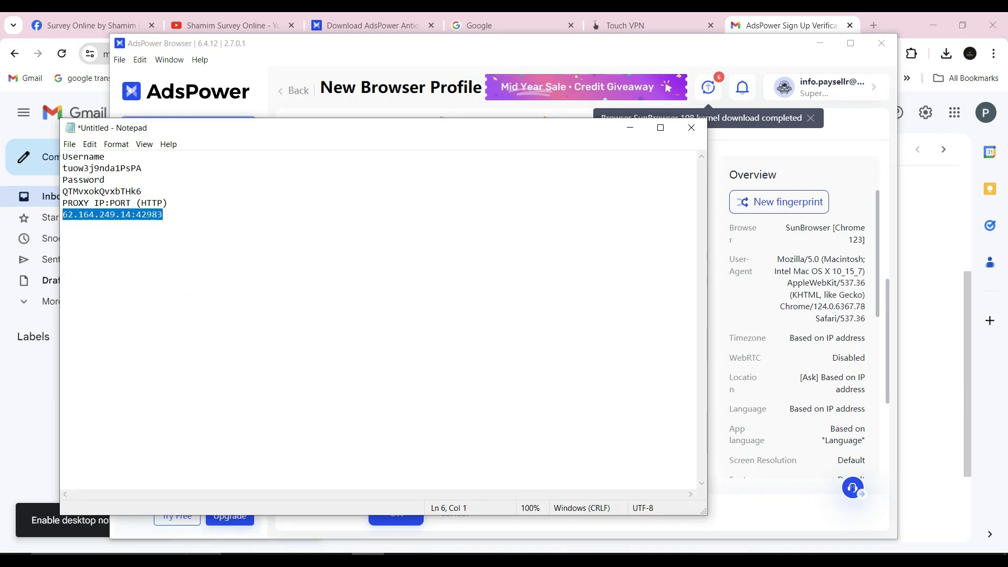
{"action": "left_click", "coordinate": [630, 128]}
{"action": "left_click", "coordinate": [446, 356]}
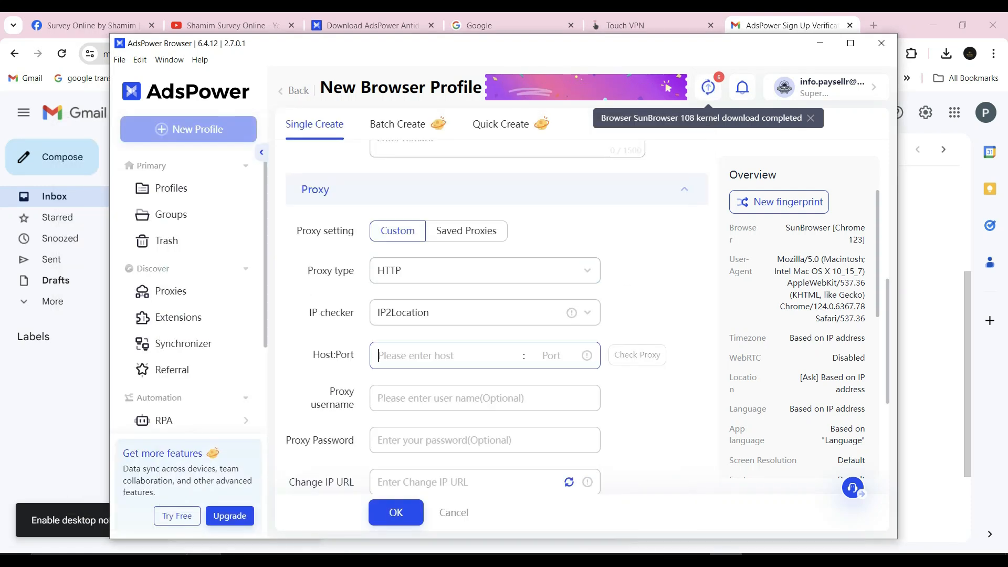
{"action": "key", "text": "ctrl+v"}
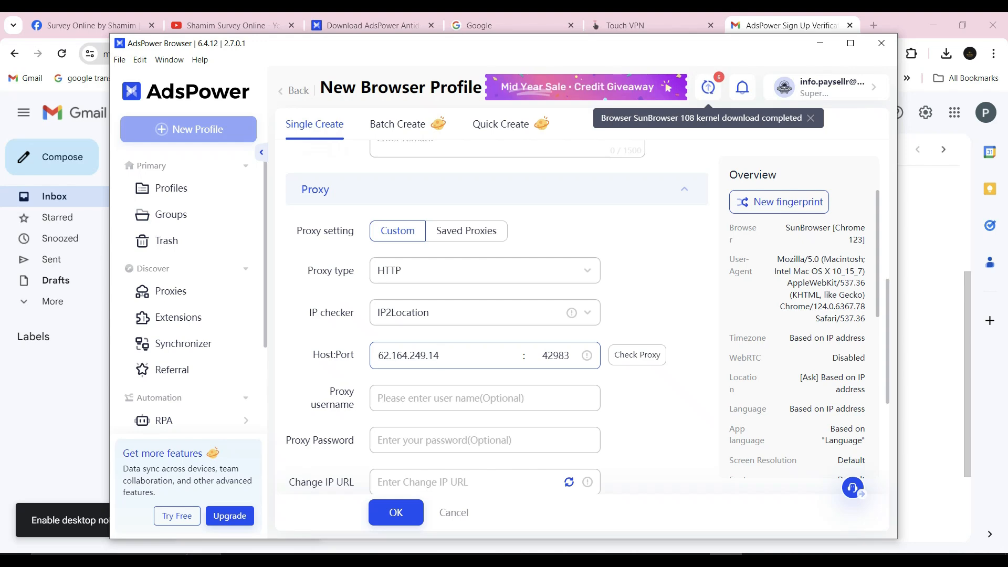
Copy the proxy username from Notepad into the Proxy username and Proxy Password fields, and check the proxy connection.
{"action": "left_click", "coordinate": [367, 560]}
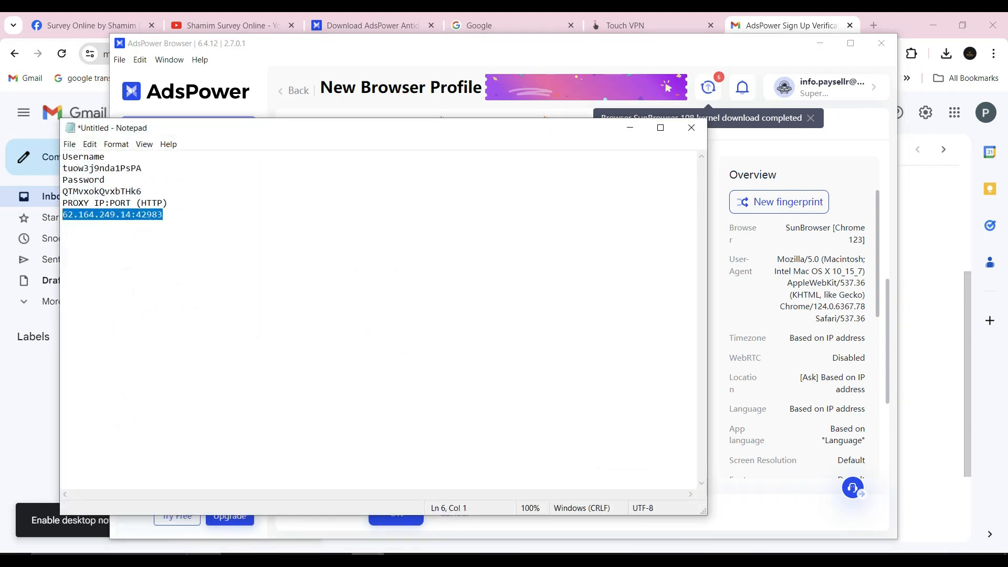
{"action": "left_click_drag", "start_coordinate": [63, 168], "coordinate": [176, 169]}
{"action": "right_click", "coordinate": [175, 169]}
{"action": "left_click", "coordinate": [204, 206]}
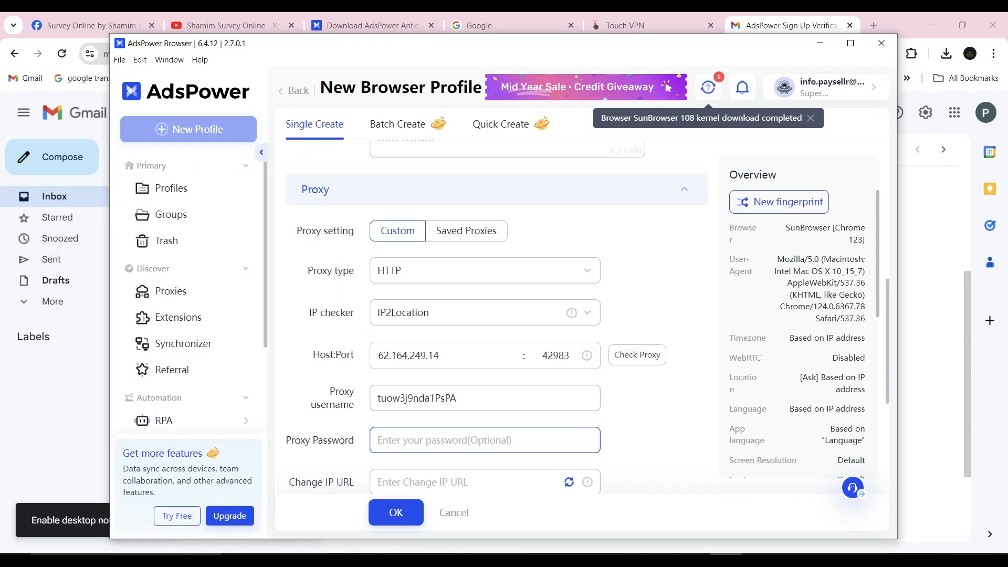
{"action": "key", "text": "ctrl+v"}
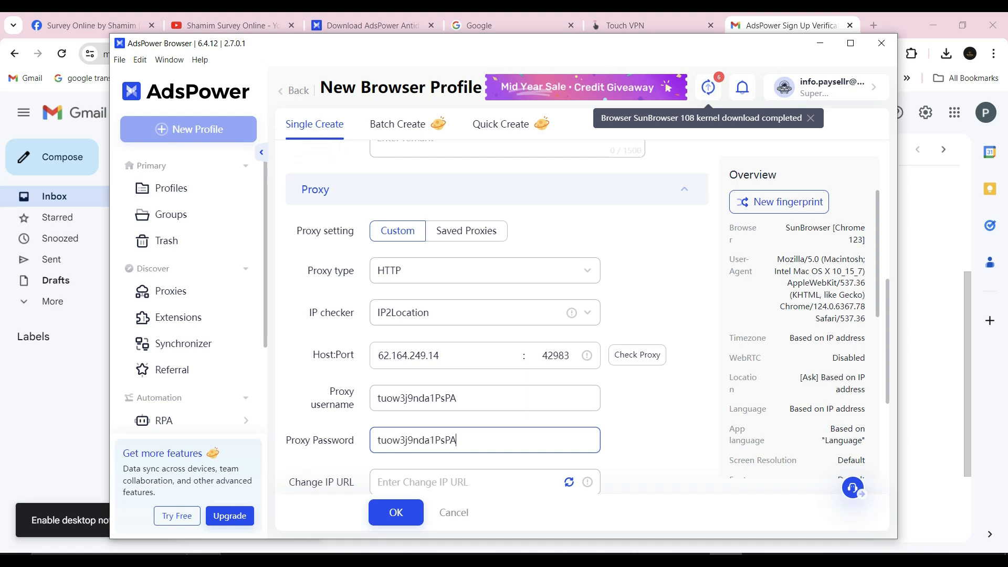
{"action": "left_click", "coordinate": [637, 356]}
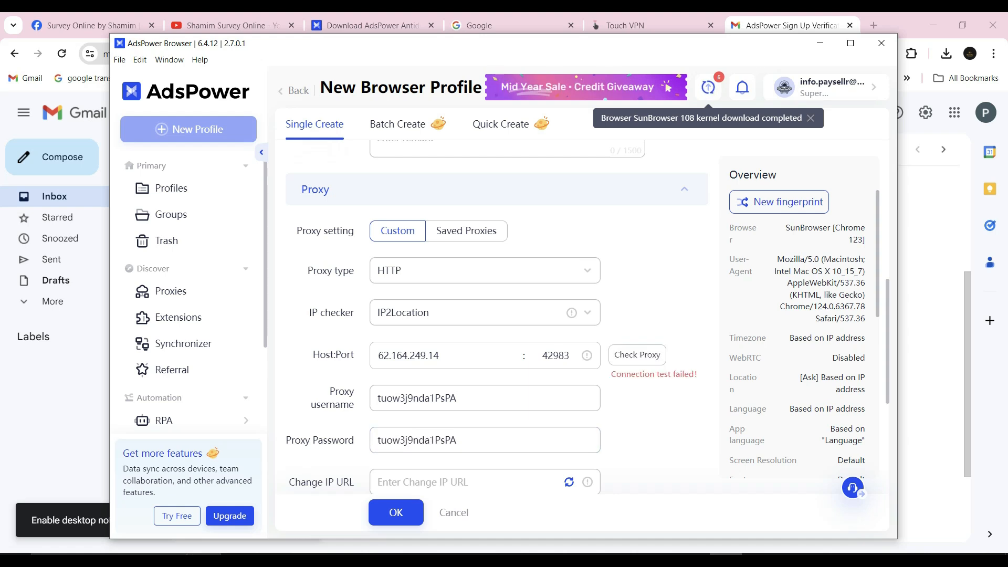
Replace the Proxy Password entry with the proxy password copied from Notepad and check the proxy connection again.
{"action": "scroll", "coordinate": [496, 315], "scroll_direction": "down", "scroll_amount": 1}
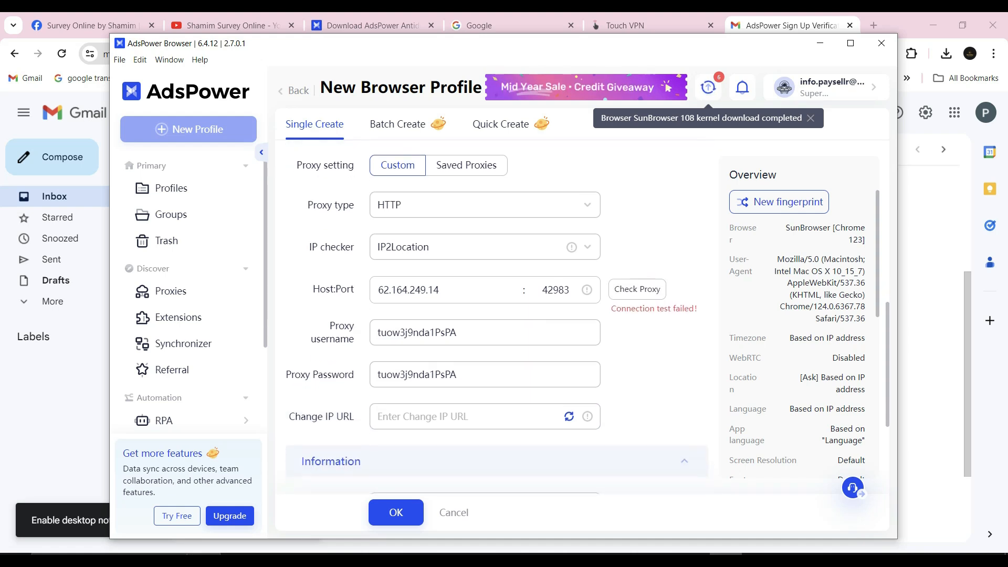
{"action": "key", "text": "alt+Tab"}
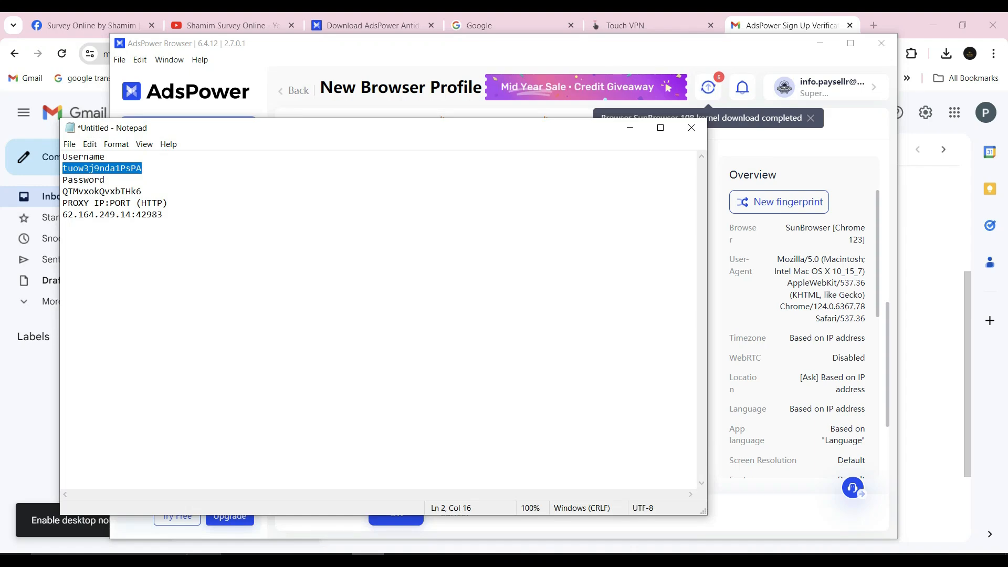
{"action": "double_click", "coordinate": [158, 190]}
{"action": "right_click", "coordinate": [159, 187]}
{"action": "left_click", "coordinate": [188, 223]}
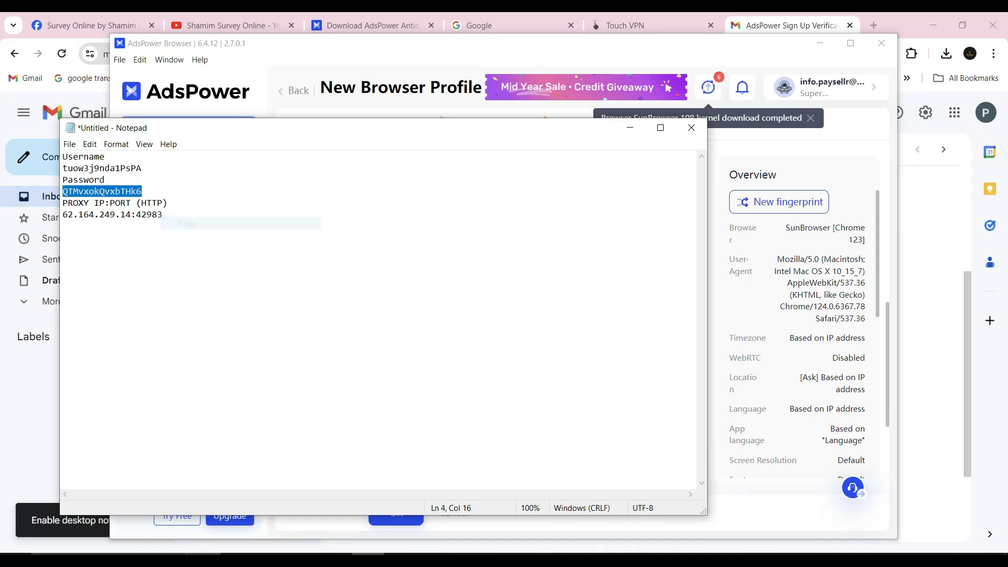
{"action": "key", "text": "alt+Tab"}
{"action": "key", "text": "alt+Tab"}
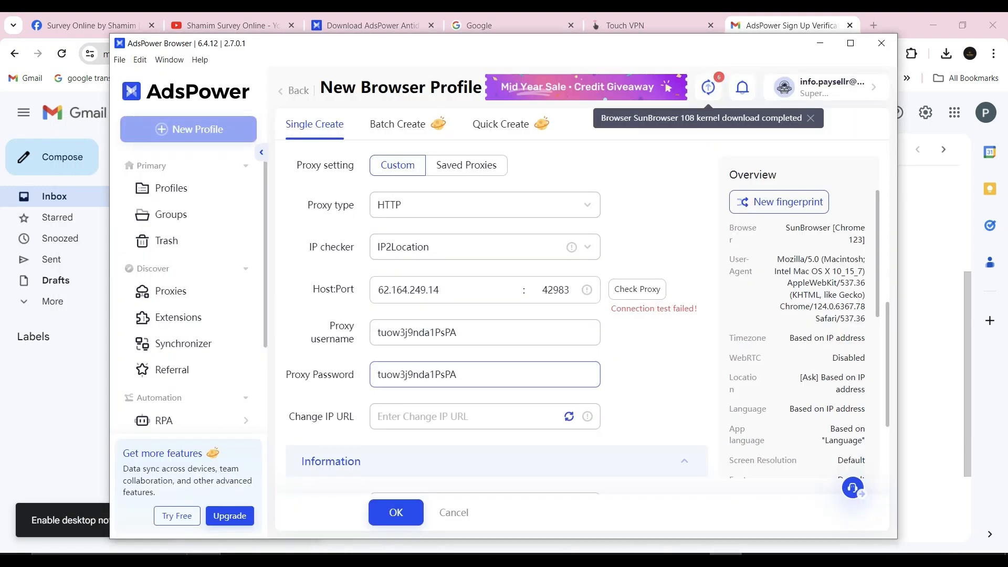
{"action": "double_click", "coordinate": [423, 374]}
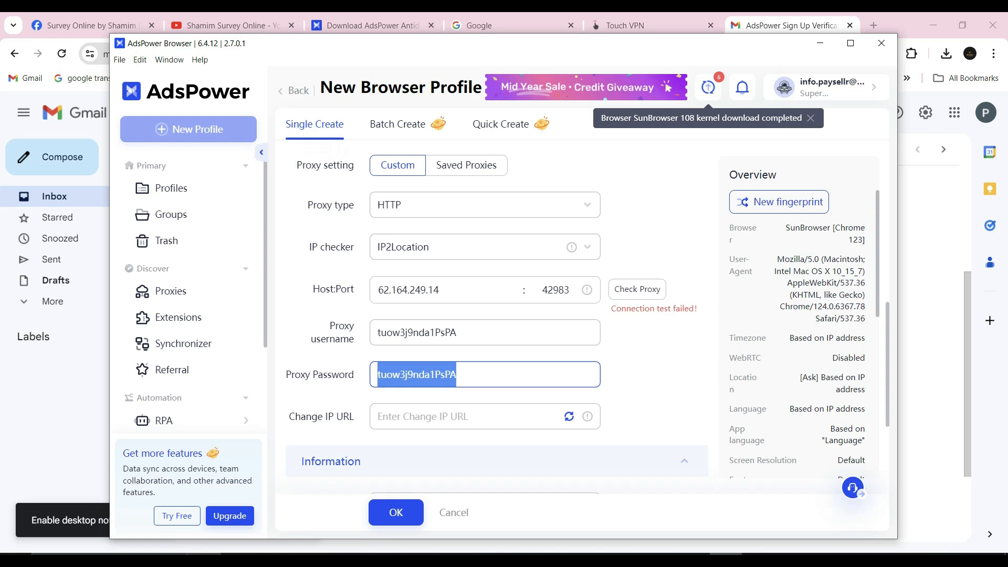
{"action": "key", "text": "ctrl+v"}
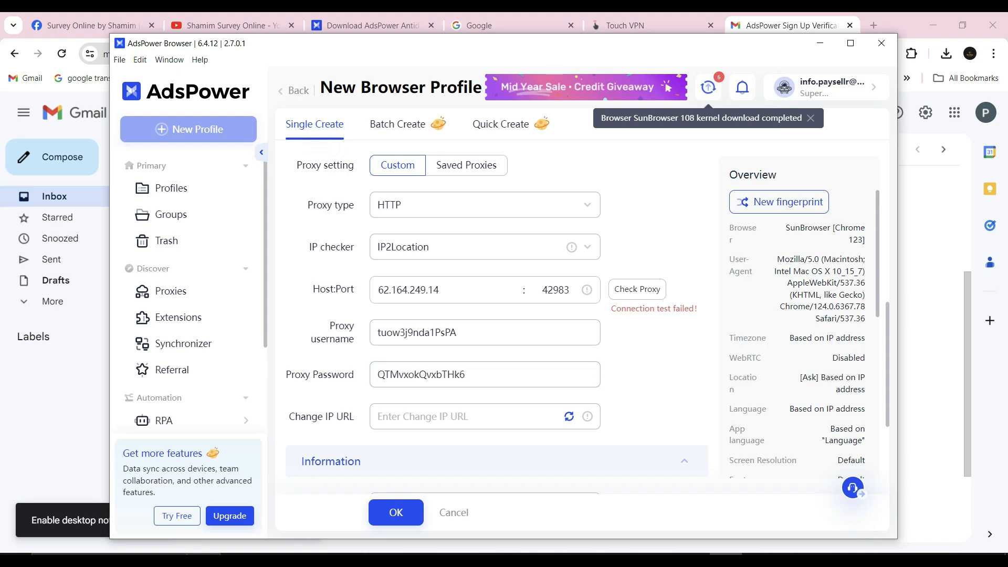
{"action": "left_click", "coordinate": [637, 290]}
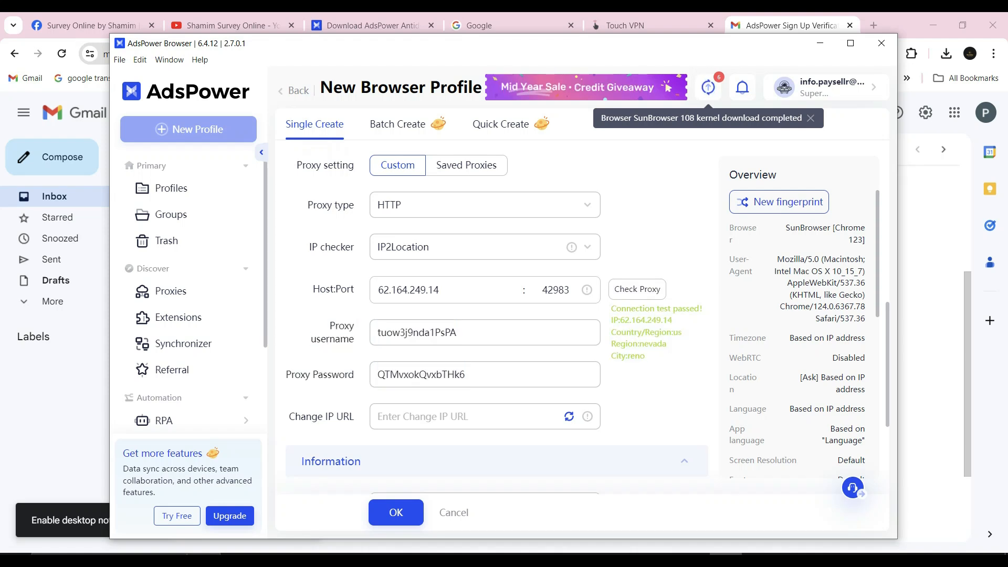
Expand the profile's Advanced settings and set Location to Block.
{"action": "scroll", "coordinate": [496, 315], "scroll_direction": "down", "scroll_amount": 3}
{"action": "scroll", "coordinate": [496, 315], "scroll_direction": "down", "scroll_amount": 1}
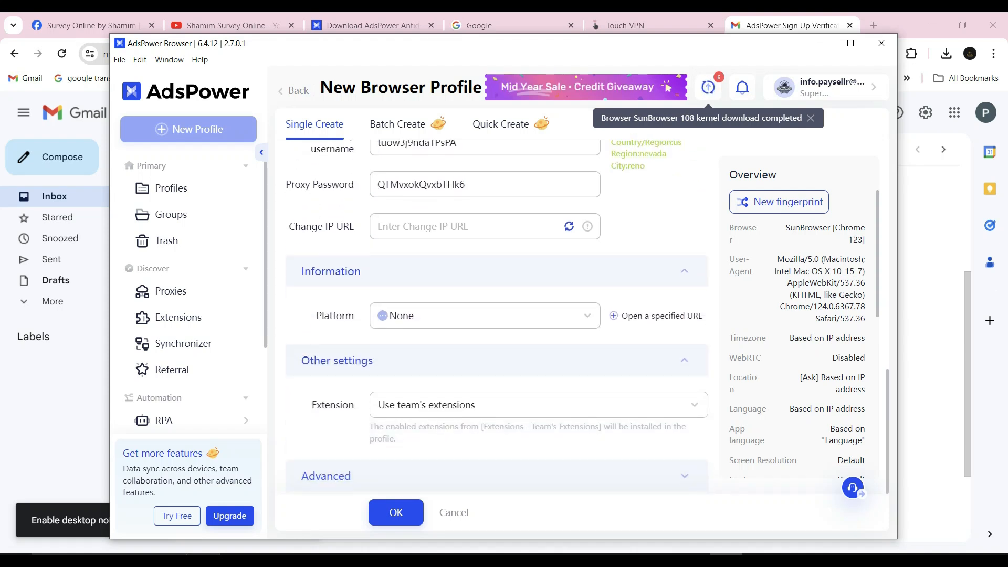
{"action": "left_click", "coordinate": [684, 476]}
{"action": "scroll", "coordinate": [496, 367], "scroll_direction": "down", "scroll_amount": 3}
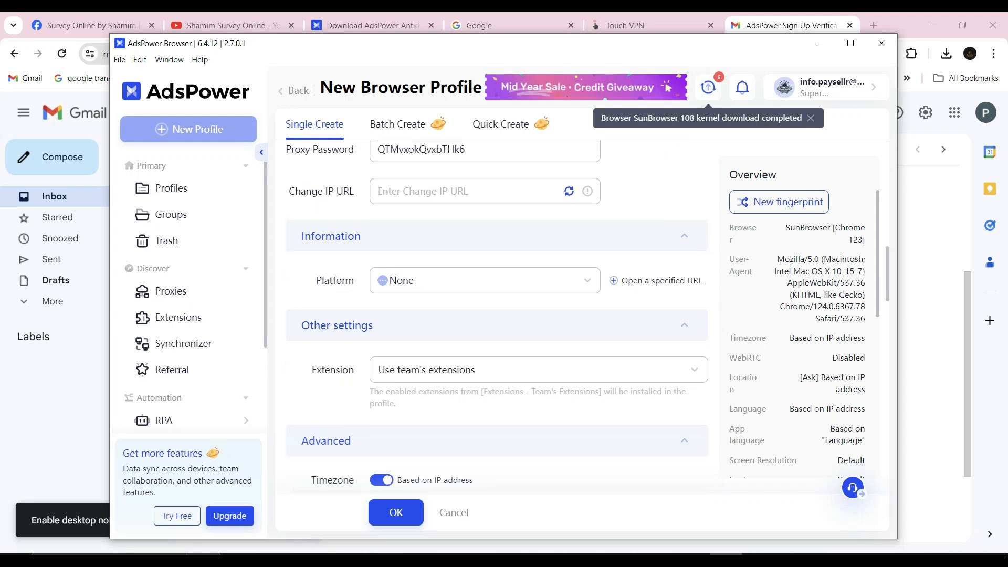
{"action": "left_click", "coordinate": [476, 389]}
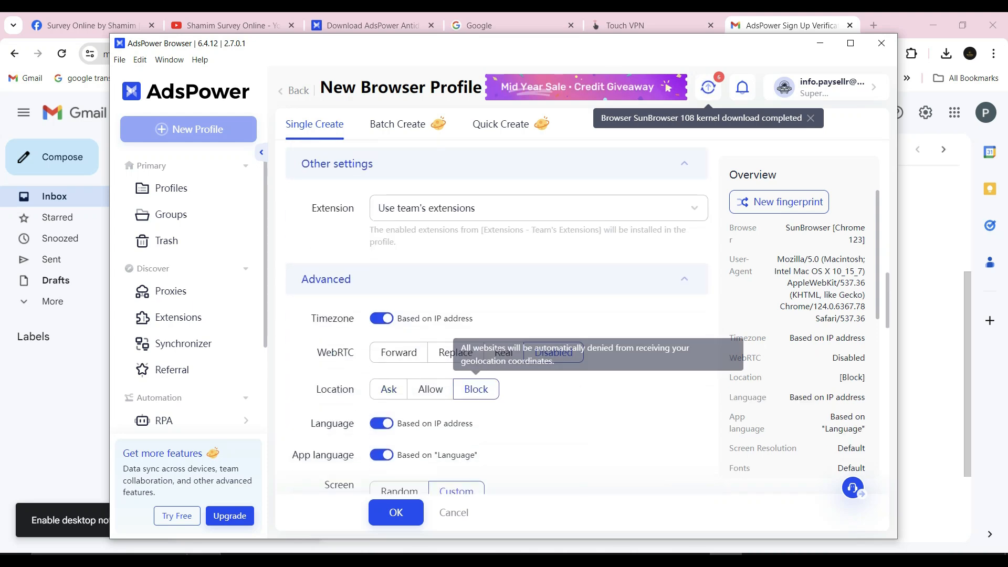
Review the remaining advanced fingerprint settings, including screen resolution, fonts, Canvas, WebGL, WebGPU, AudioContext and media device.
{"action": "scroll", "coordinate": [476, 389], "scroll_direction": "down", "scroll_amount": 1}
{"action": "scroll", "coordinate": [496, 315], "scroll_direction": "down", "scroll_amount": 2}
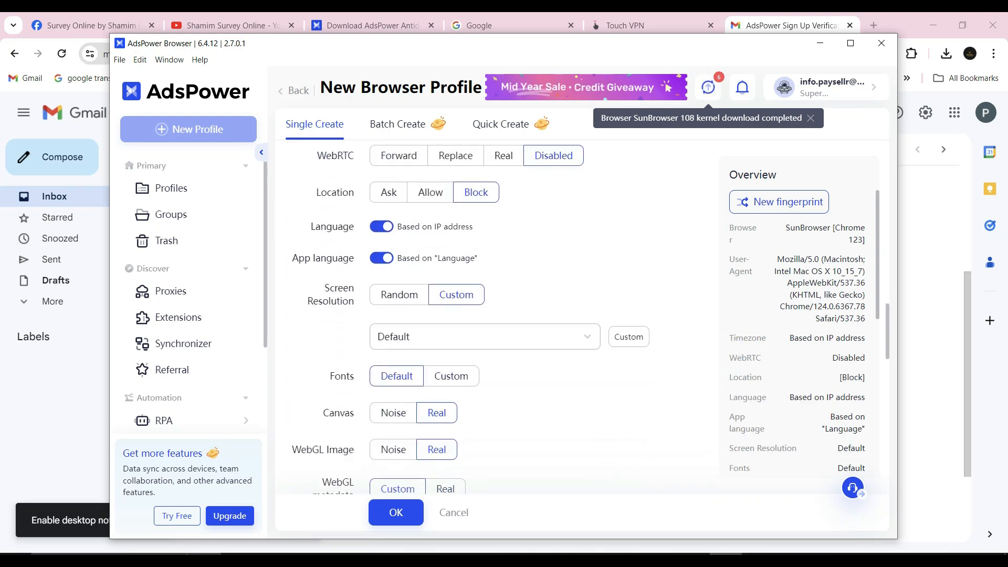
{"action": "scroll", "coordinate": [496, 315], "scroll_direction": "up", "scroll_amount": 1}
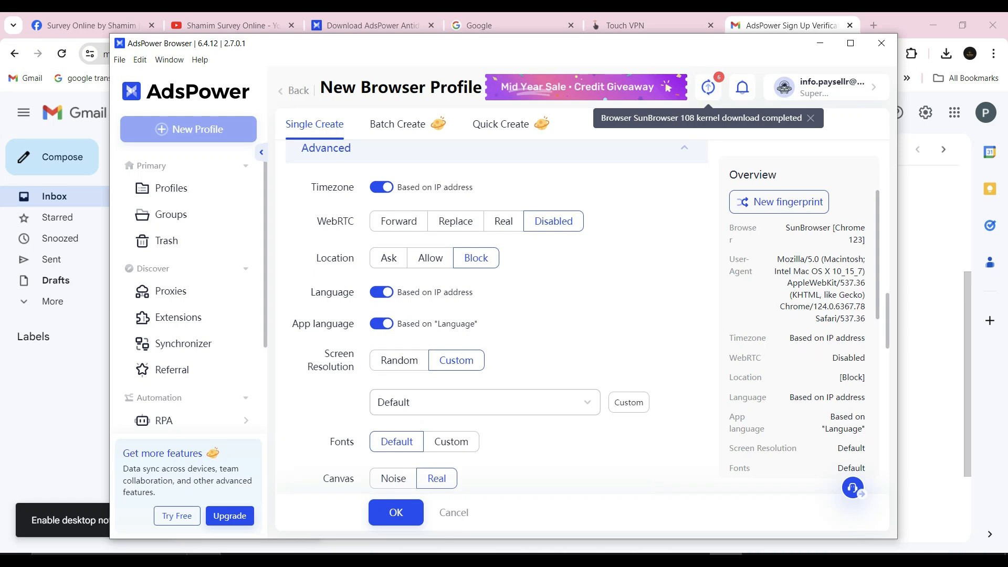
{"action": "scroll", "coordinate": [496, 315], "scroll_direction": "down", "scroll_amount": 8}
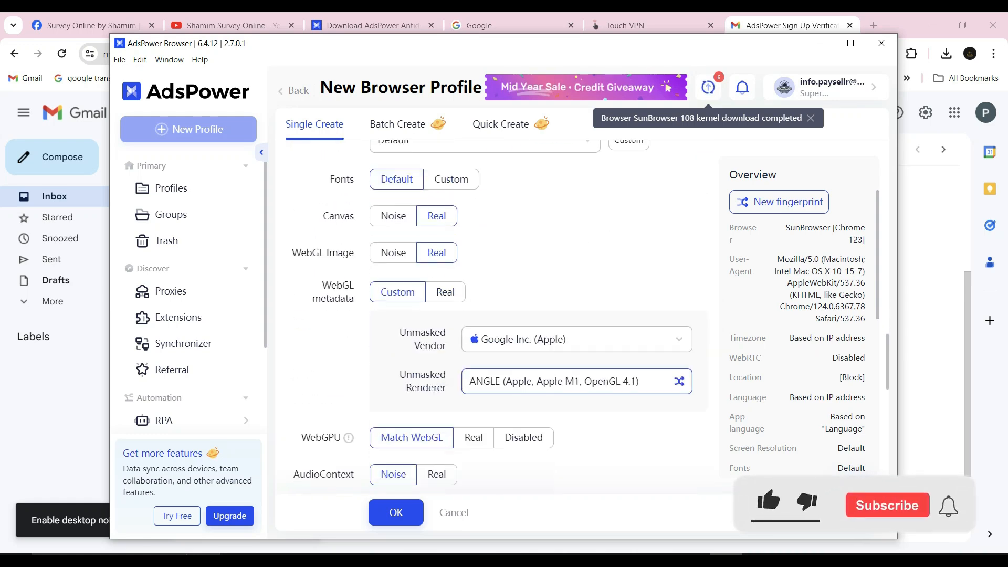
{"action": "scroll", "coordinate": [496, 314], "scroll_direction": "down", "scroll_amount": 3}
{"action": "scroll", "coordinate": [496, 315], "scroll_direction": "up", "scroll_amount": 5}
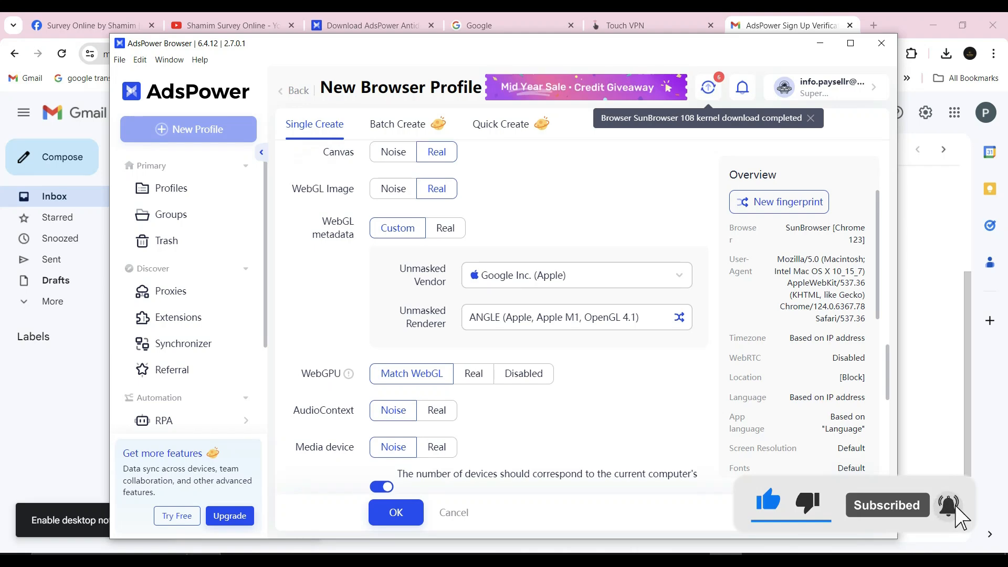
{"action": "scroll", "coordinate": [496, 315], "scroll_direction": "up", "scroll_amount": 6}
{"action": "scroll", "coordinate": [496, 315], "scroll_direction": "up", "scroll_amount": 3}
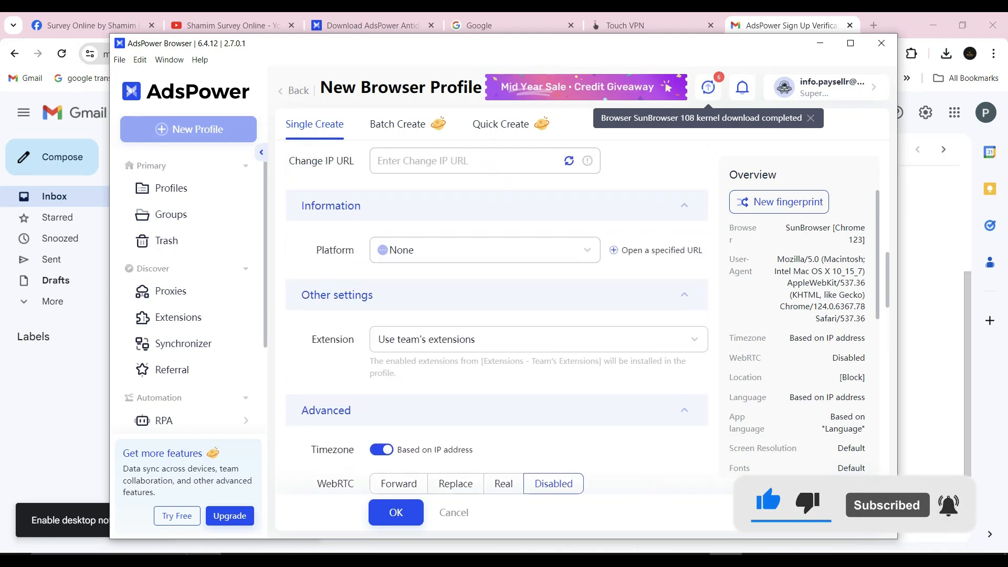
{"action": "scroll", "coordinate": [496, 315], "scroll_direction": "up", "scroll_amount": 1}
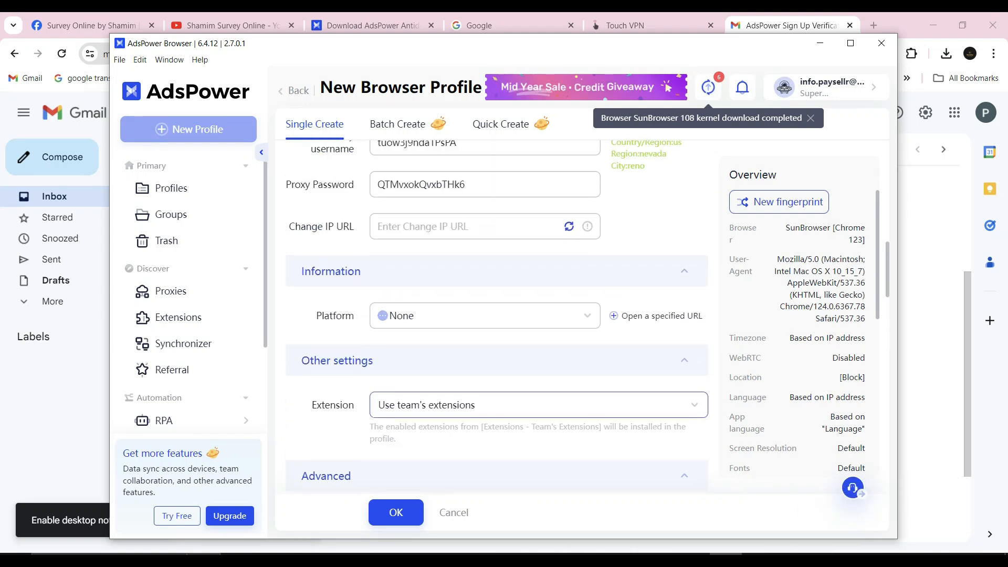
Save the new browser profile and launch the apple profile with a new browser tab open.
{"action": "left_click", "coordinate": [472, 227]}
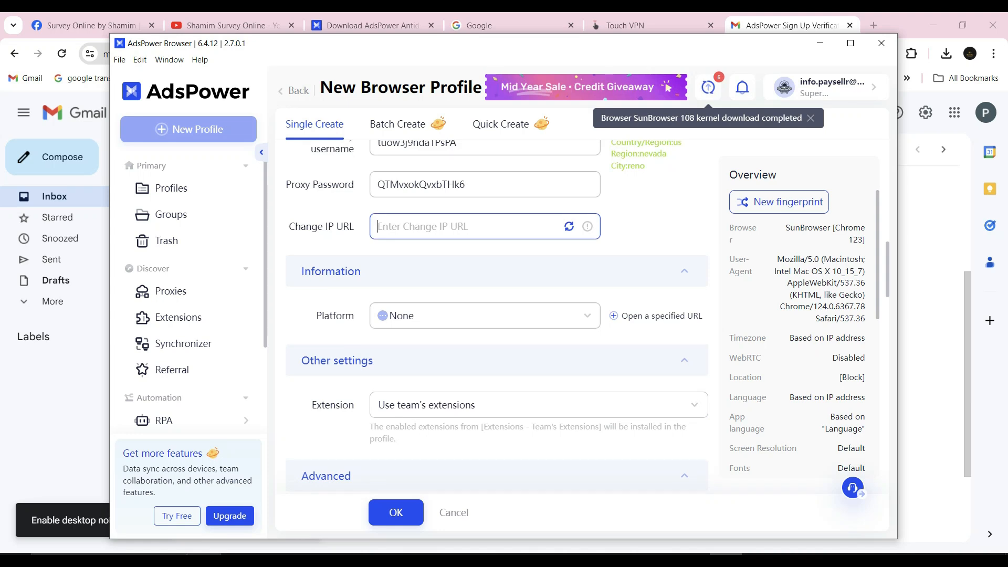
{"action": "left_click", "coordinate": [396, 512]}
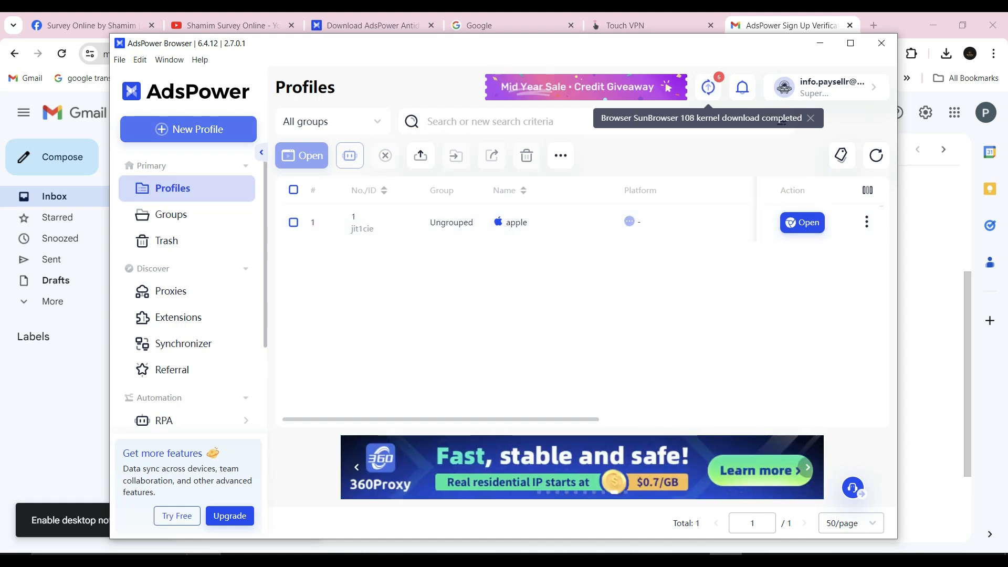
{"action": "left_click", "coordinate": [801, 222]}
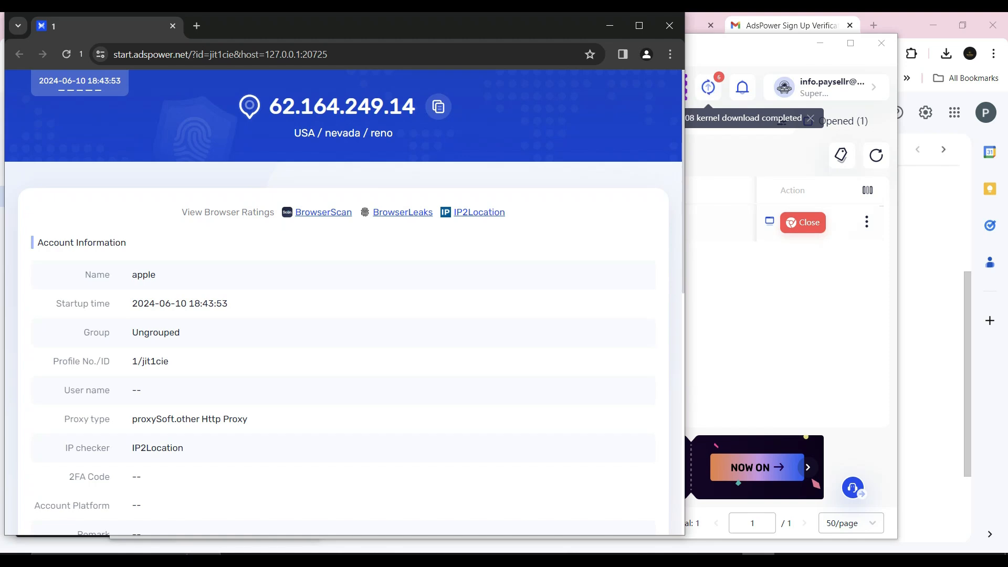
{"action": "key", "text": "ctrl+t"}
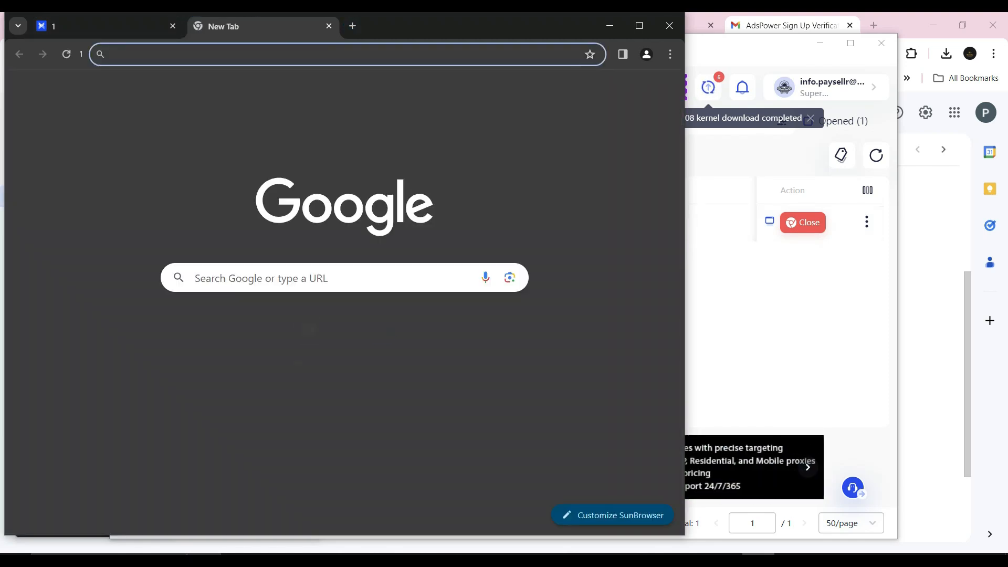
Load whoer.com in the new tab of the apple profile's browser.
{"action": "type", "text": "whoer"}
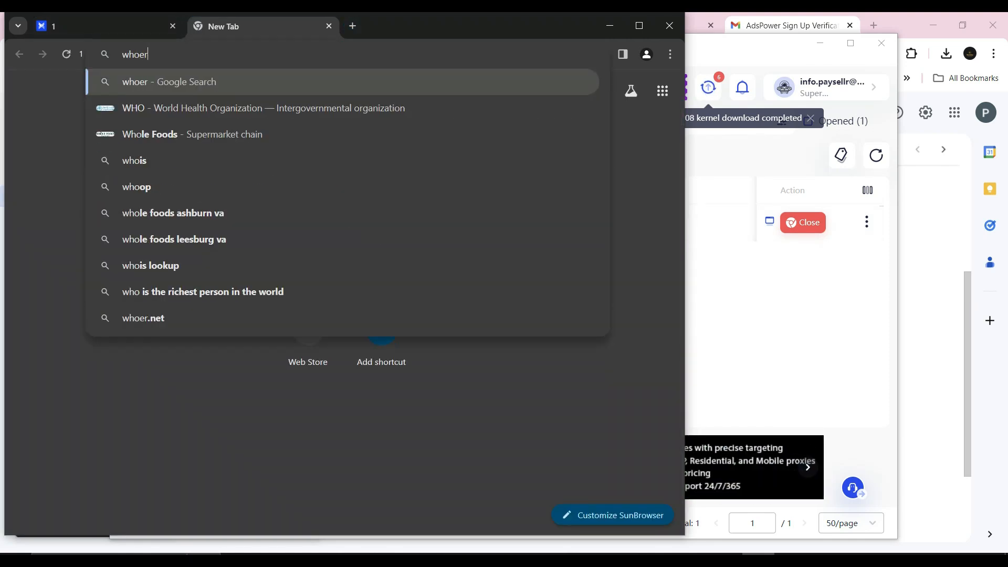
{"action": "type", "text": "."}
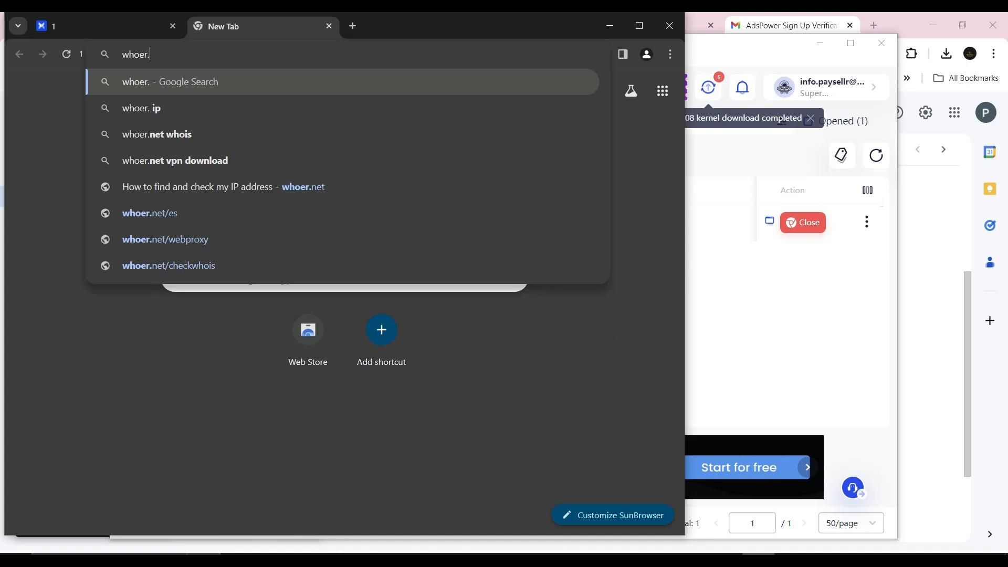
{"action": "type", "text": "com"}
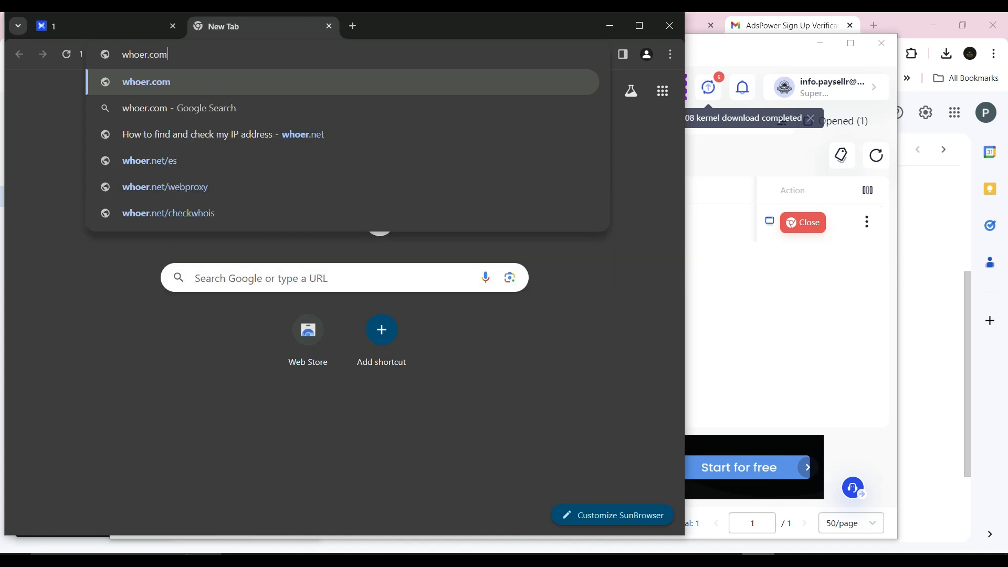
{"action": "key", "text": "Return"}
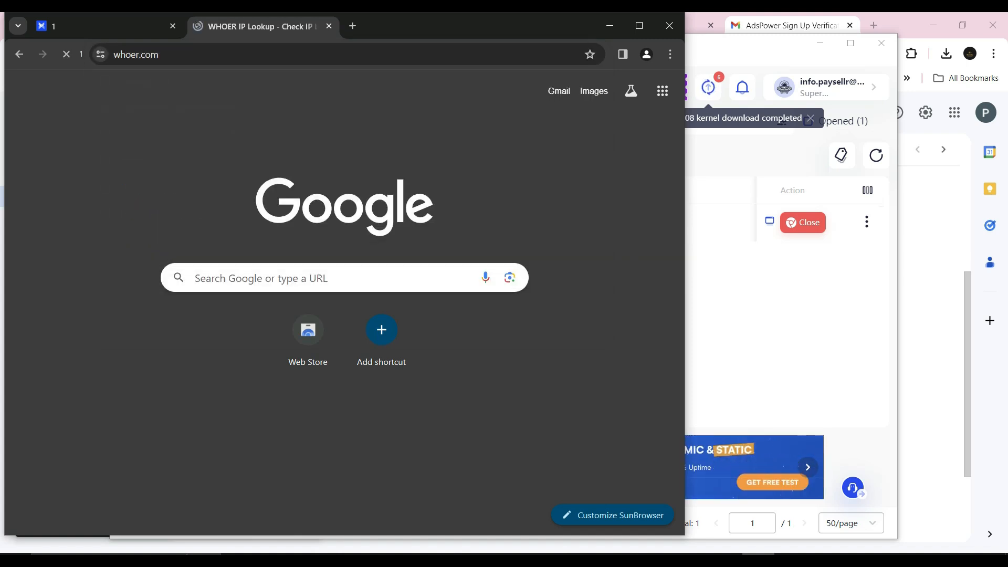
Examine the WHOER lookup details, including IP, location, ISP, proxy status and fraud score, with the browser window maximized.
{"action": "scroll", "coordinate": [344, 326], "scroll_direction": "down", "scroll_amount": 2}
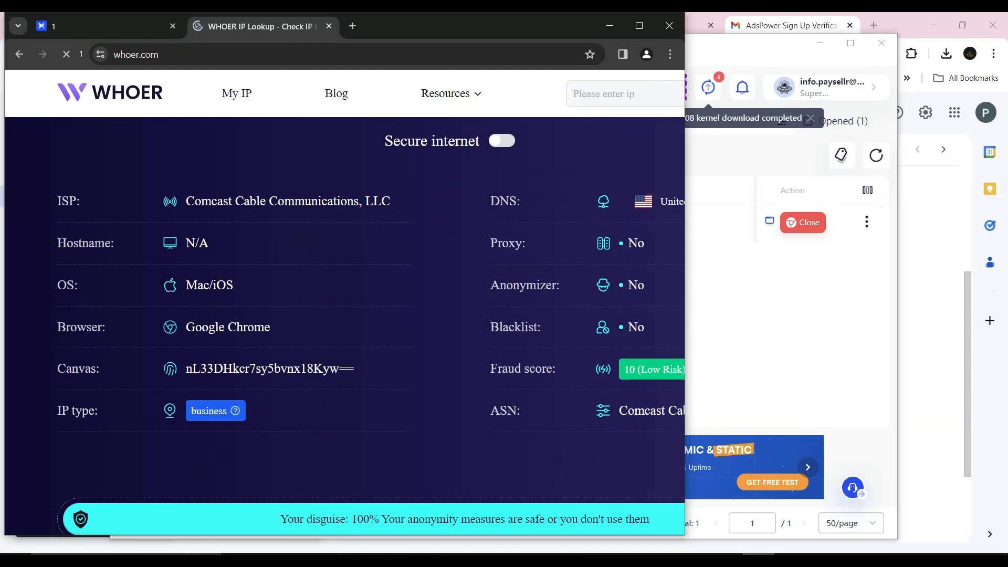
{"action": "scroll", "coordinate": [344, 325], "scroll_direction": "up", "scroll_amount": 2}
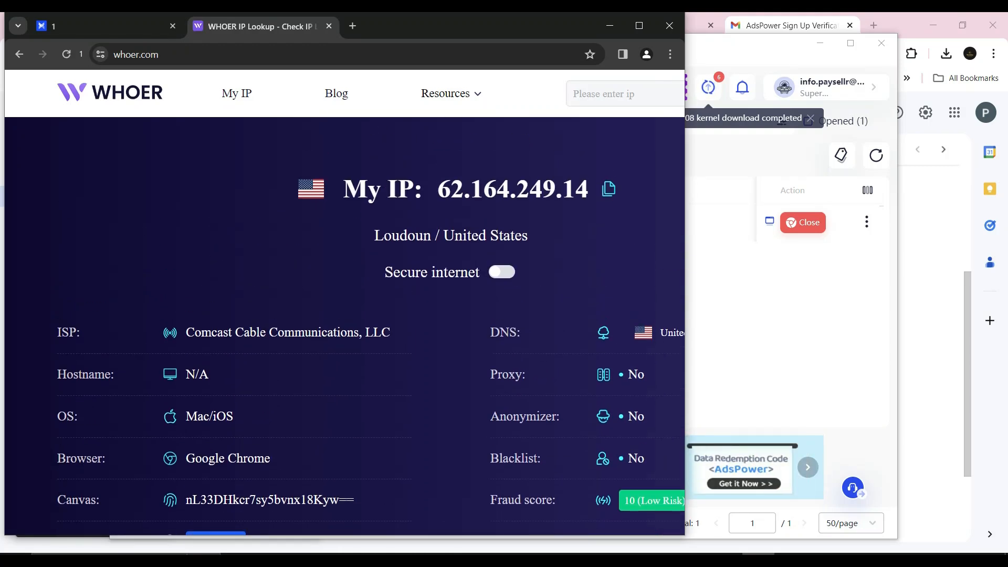
{"action": "scroll", "coordinate": [344, 325], "scroll_direction": "down", "scroll_amount": 5}
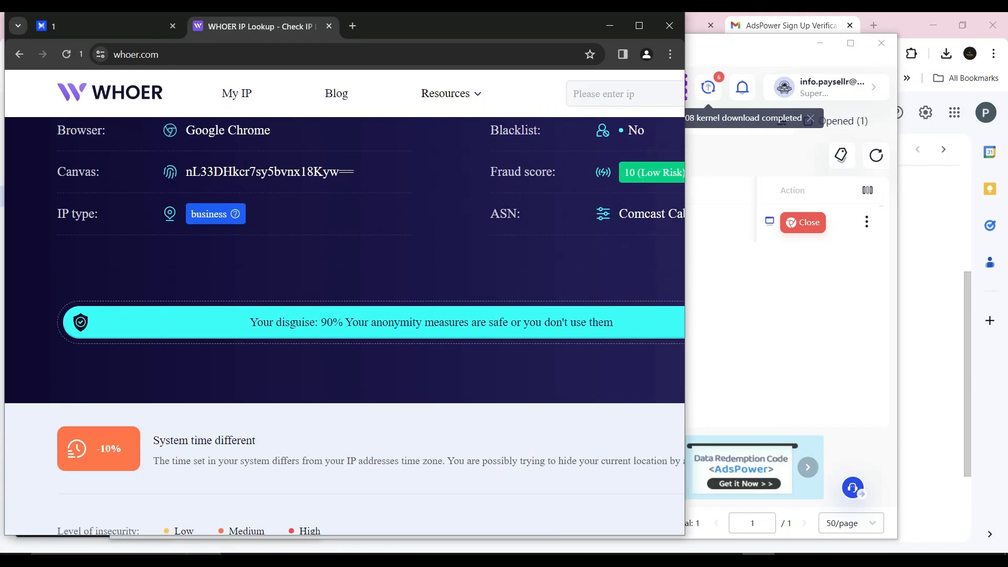
{"action": "scroll", "coordinate": [344, 325], "scroll_direction": "up", "scroll_amount": 5}
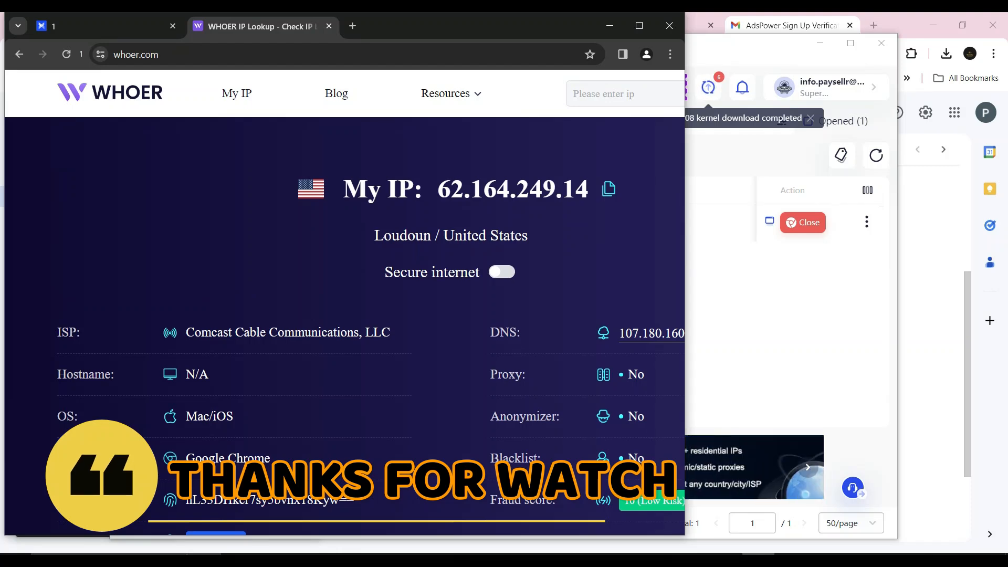
{"action": "left_click", "coordinate": [638, 26]}
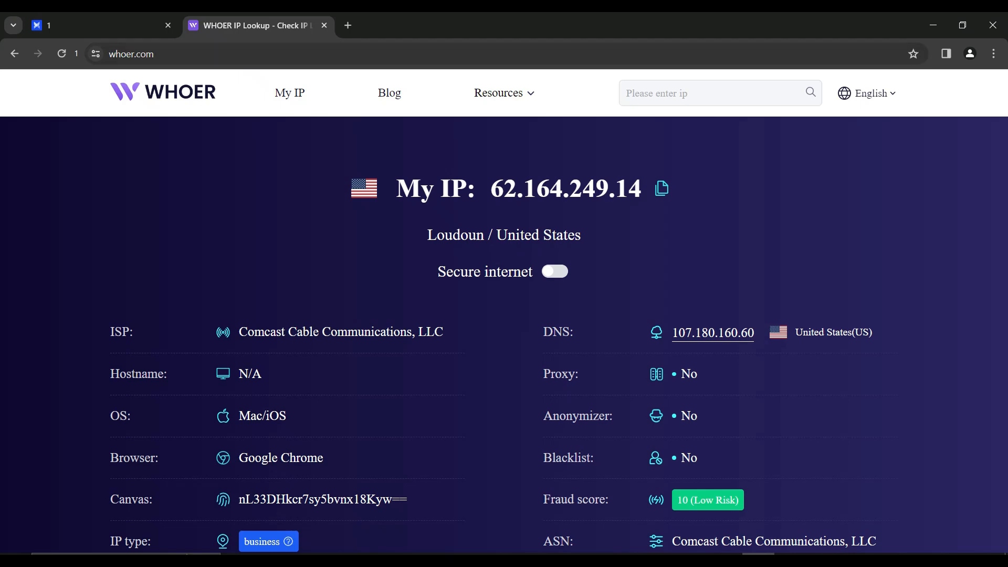
{"action": "left_click", "coordinate": [726, 559]}
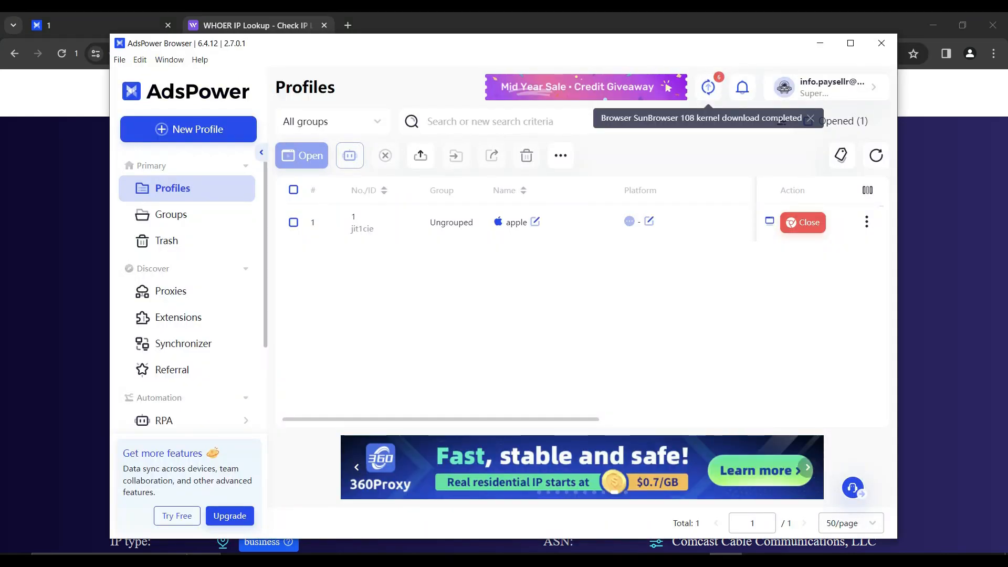
{"action": "left_click", "coordinate": [758, 560]}
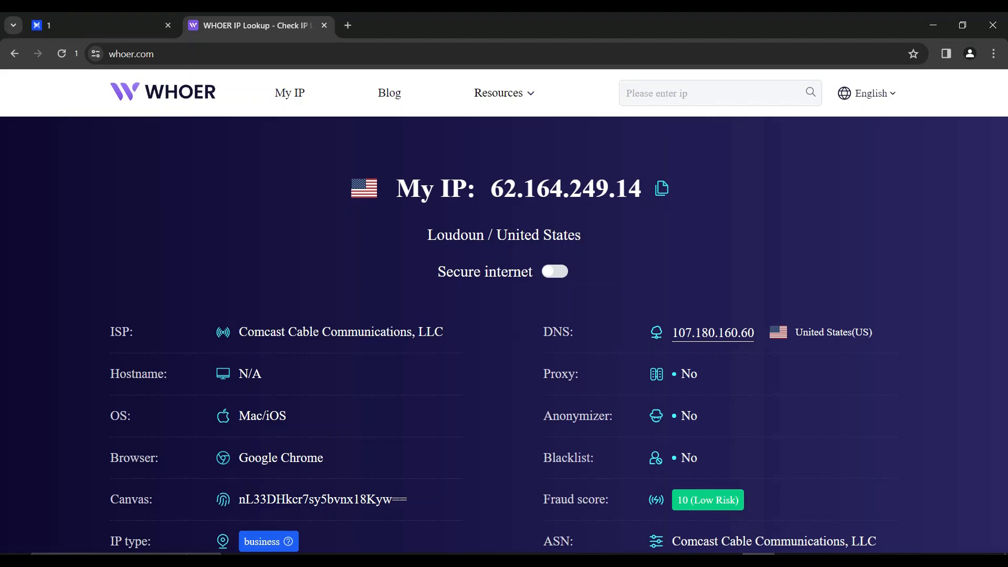
Open a new tab, close the WHOER and profile start tabs, and load surveyjunkie.com.
{"action": "left_click", "coordinate": [348, 25]}
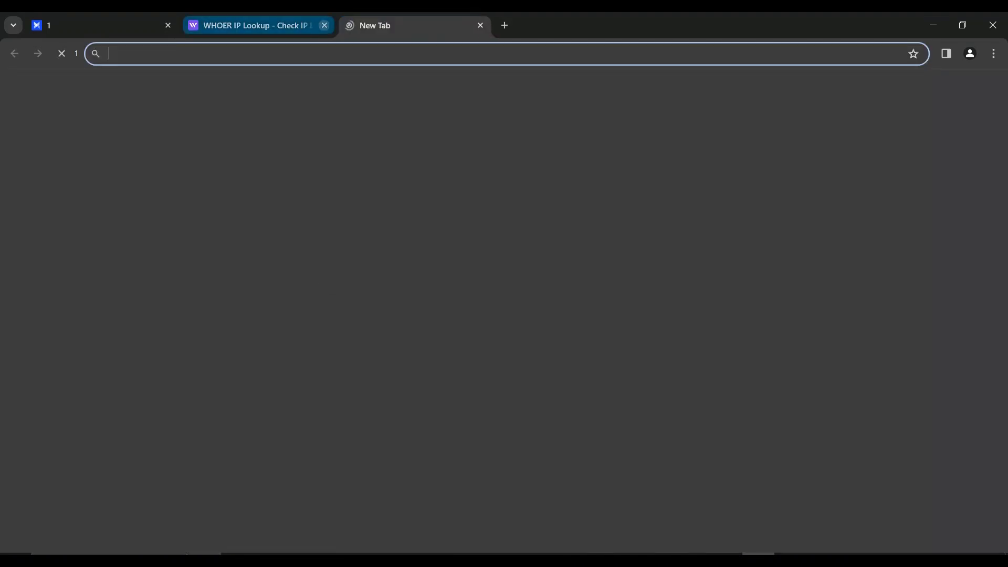
{"action": "left_click", "coordinate": [324, 25]}
{"action": "left_click", "coordinate": [168, 25]}
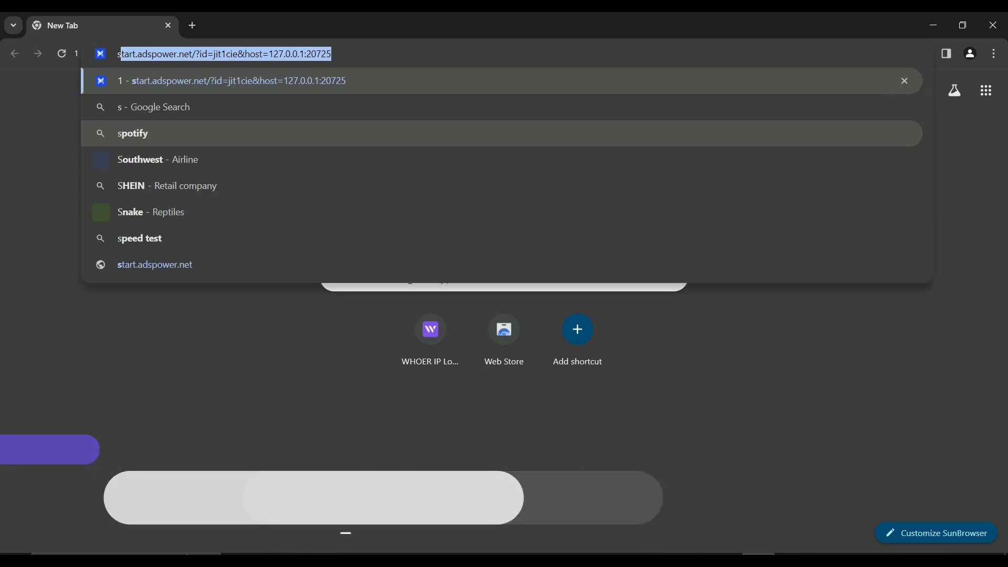
{"action": "type", "text": "surveyjunkie.com"}
{"action": "key", "text": "Return"}
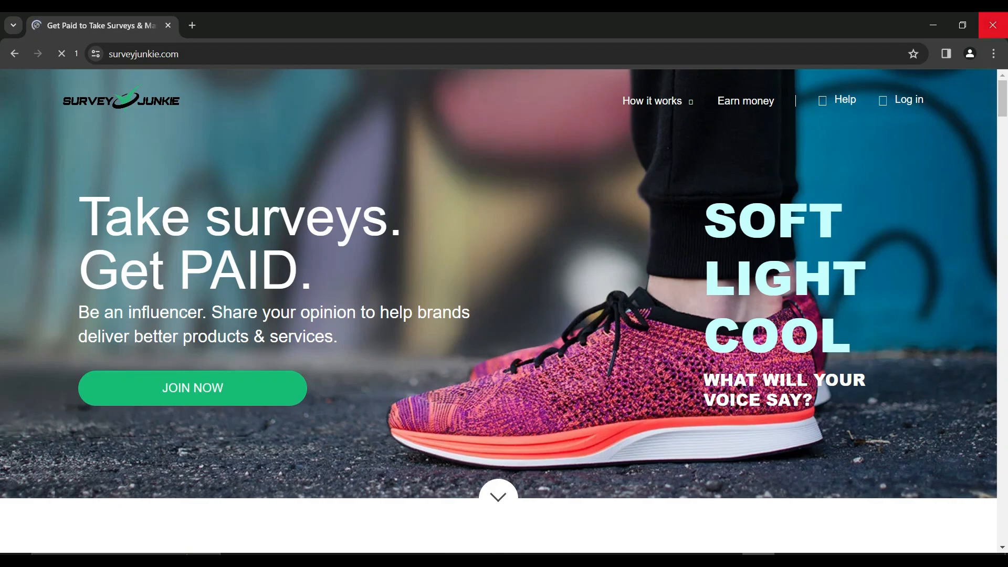
Close the profile's browser window and exit AdsPower Browser completely instead of minimizing it.
{"action": "left_click", "coordinate": [992, 26]}
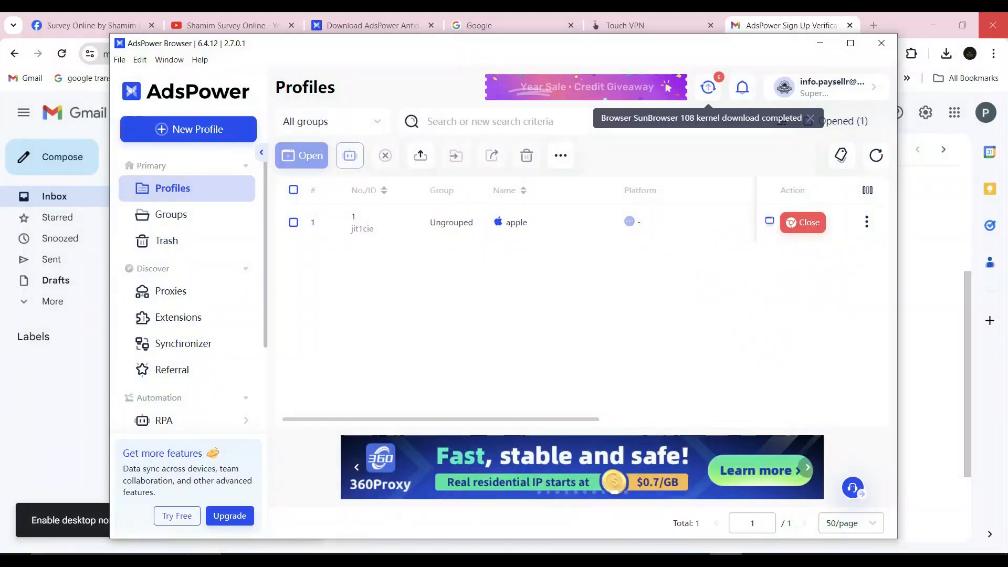
{"action": "left_click", "coordinate": [881, 43]}
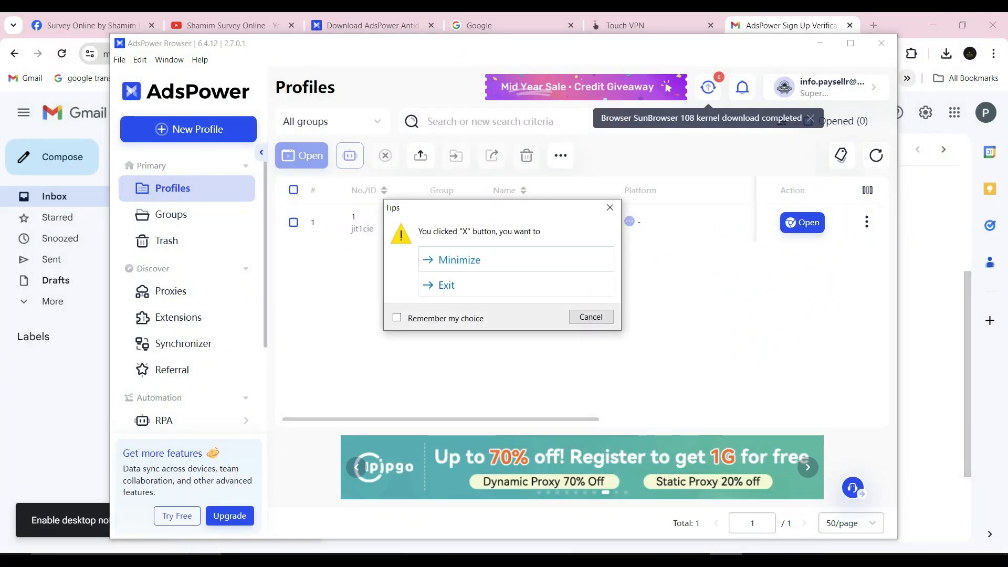
{"action": "left_click", "coordinate": [462, 283]}
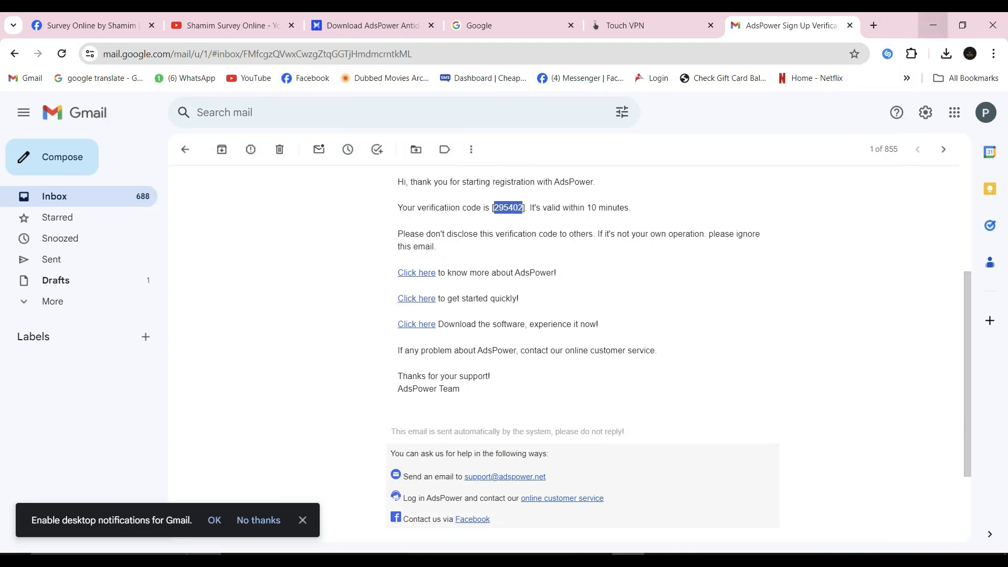
Minimize the Chrome window showing Gmail to return to the desktop.
{"action": "left_click", "coordinate": [933, 25]}
{"action": "left_click", "coordinate": [629, 128]}
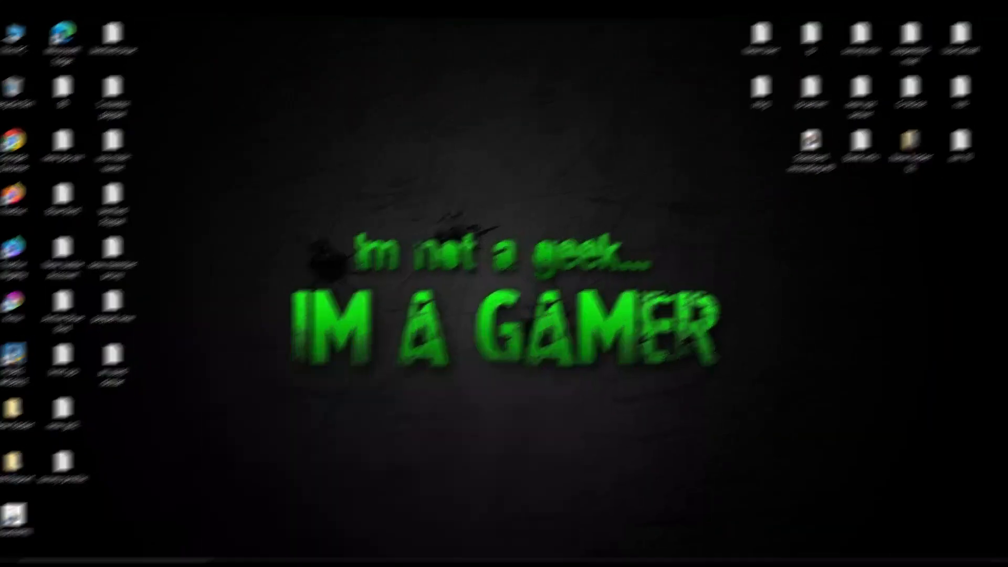